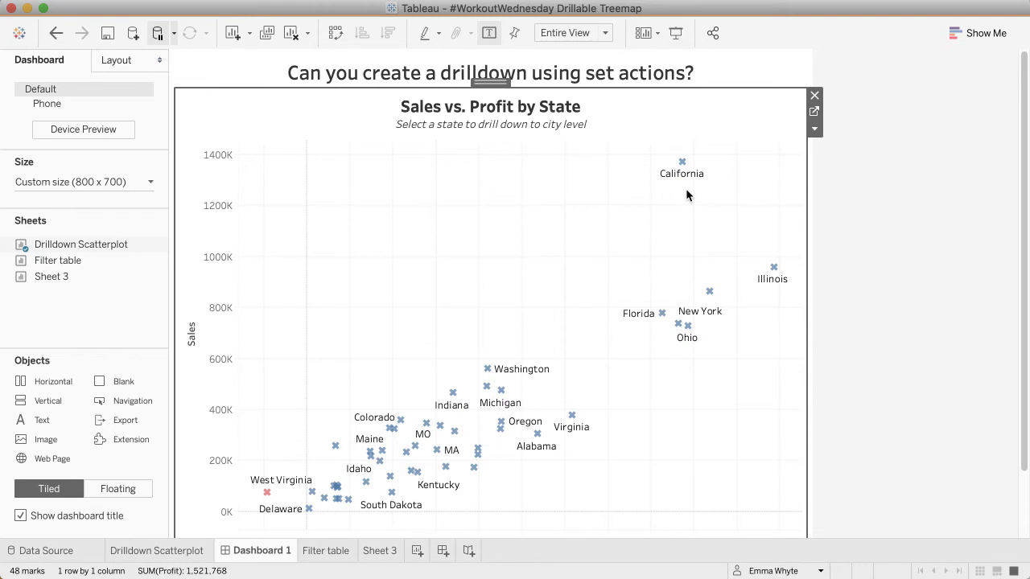
# Drill the chart into California's cities and back up to states, then go to Sheet 3.
pyautogui.moveTo(683, 164)
pyautogui.click(681, 161)
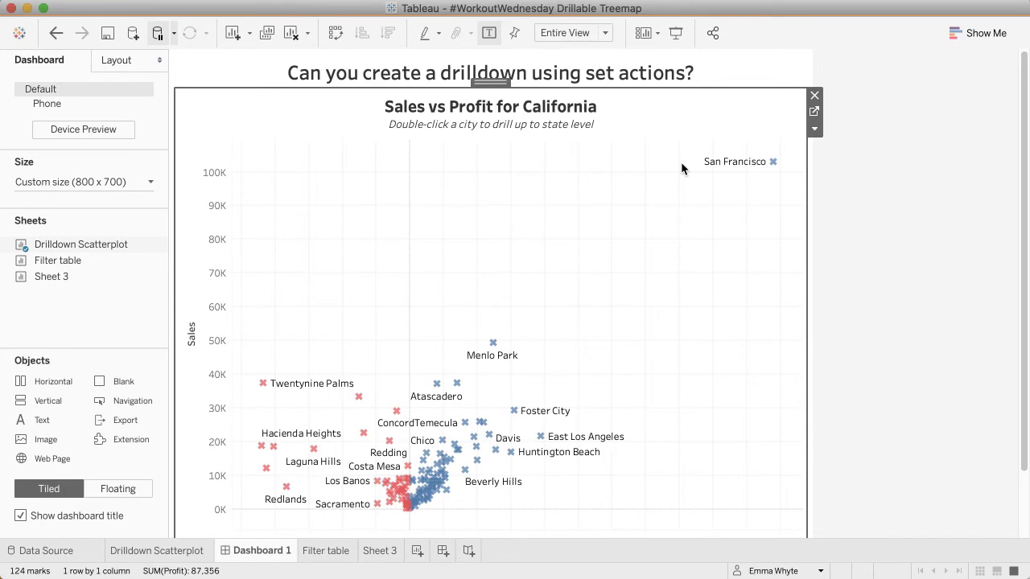
pyautogui.click(773, 162)
pyautogui.doubleClick(772, 162)
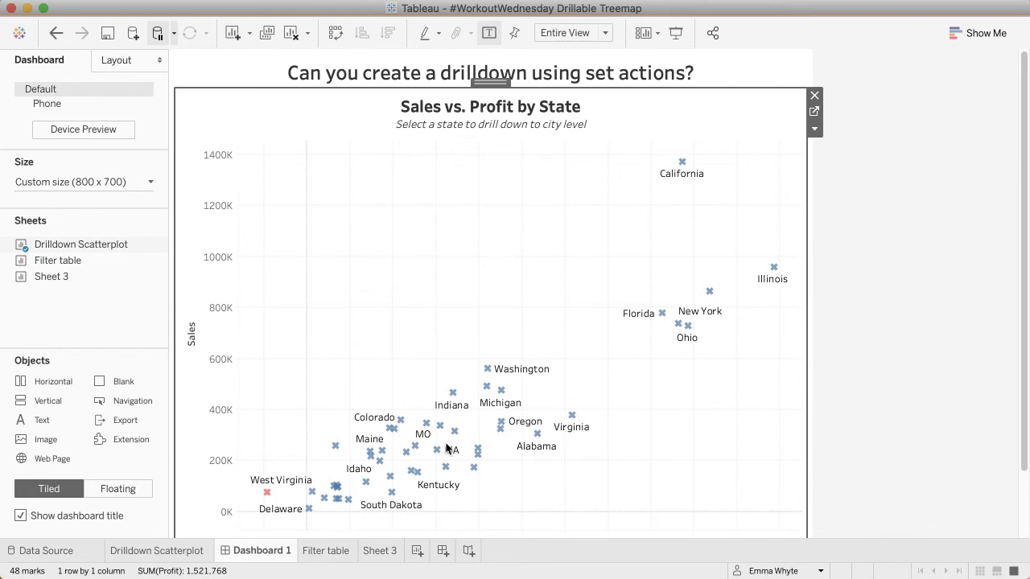
pyautogui.click(388, 553)
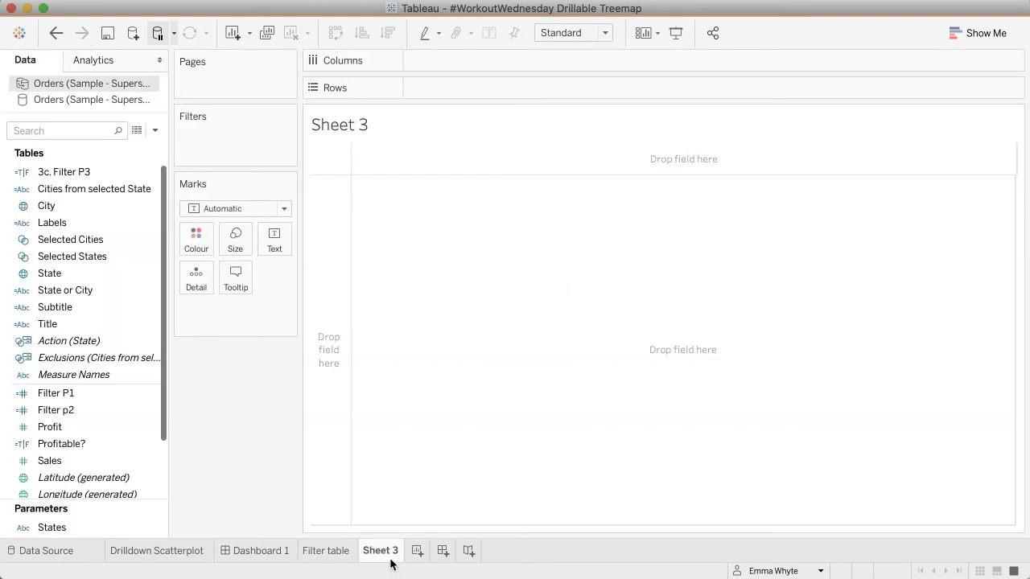
# From the second Orders data source, plot Profit on Columns against Sales on Rows.
pyautogui.click(127, 99)
pyautogui.click(77, 376)
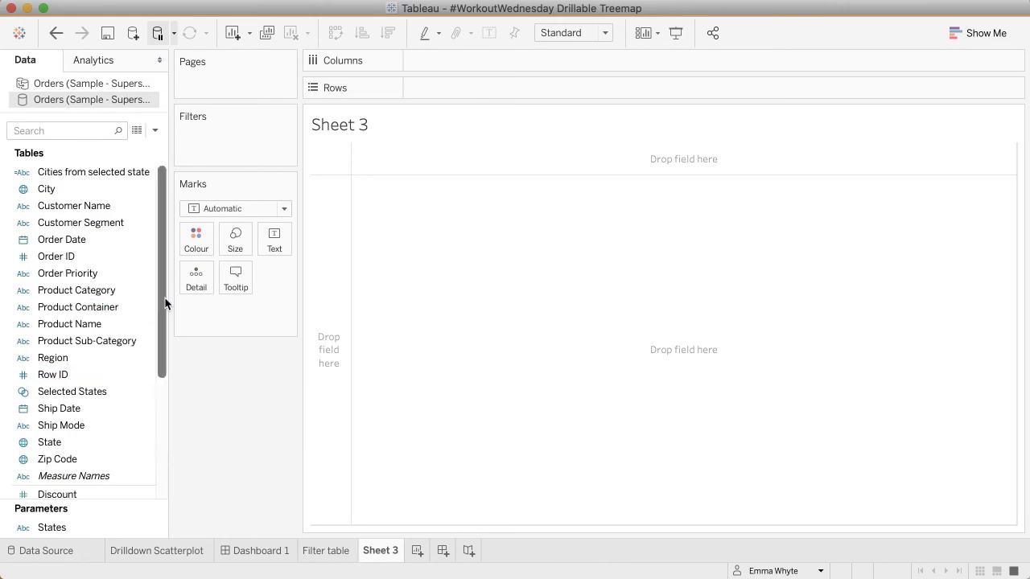
pyautogui.moveTo(165, 301); pyautogui.dragTo(164, 381)
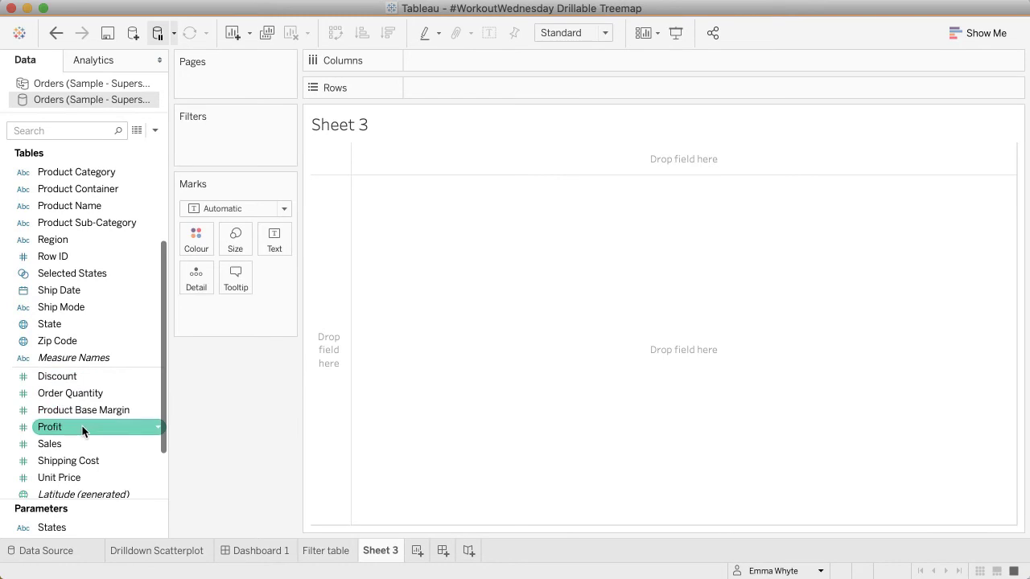
pyautogui.moveTo(83, 428); pyautogui.dragTo(492, 58)
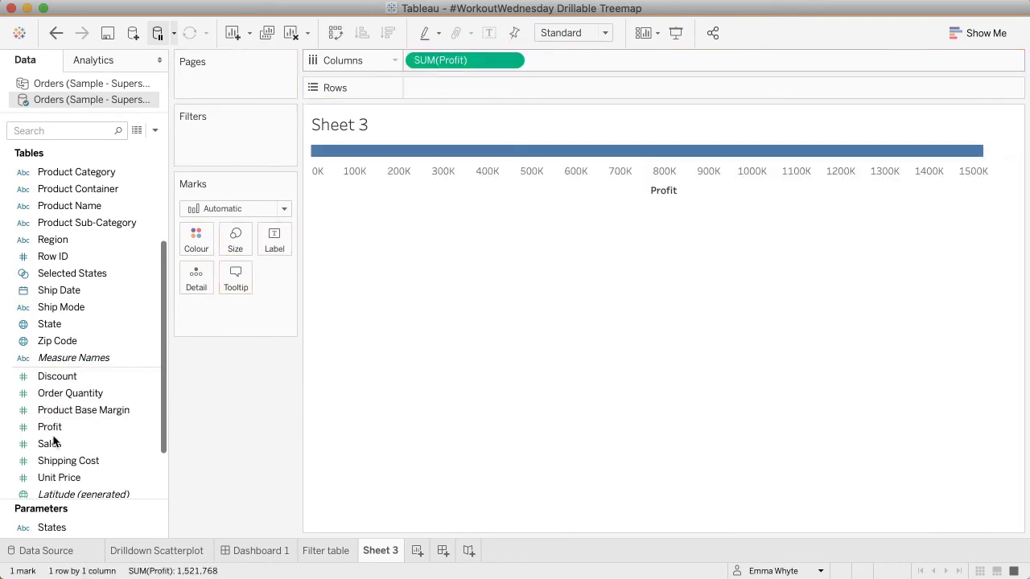
pyautogui.moveTo(49, 444); pyautogui.dragTo(439, 87)
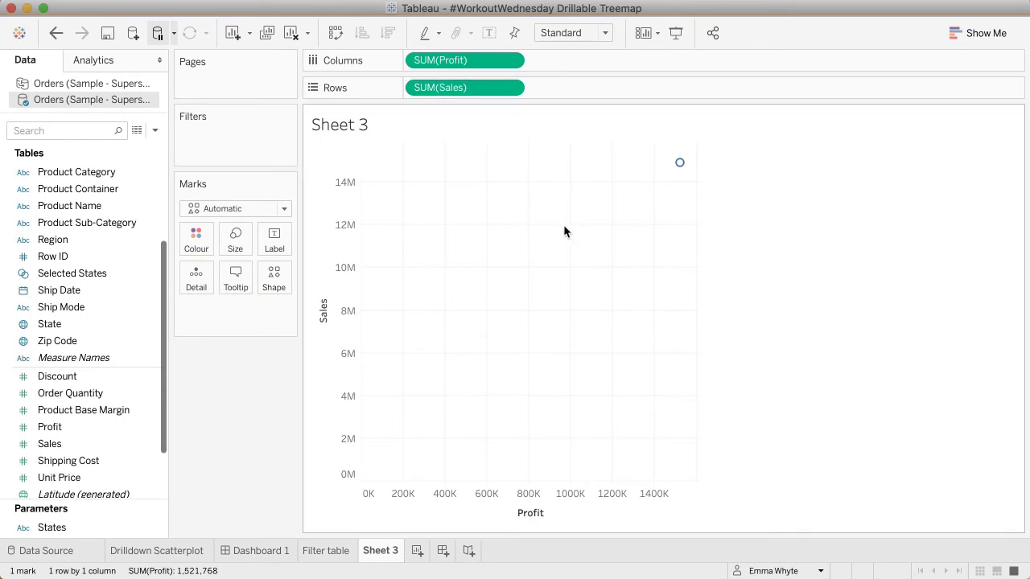
# Add State as mark detail and draw every mark as a filled X shape.
pyautogui.moveTo(676, 174)
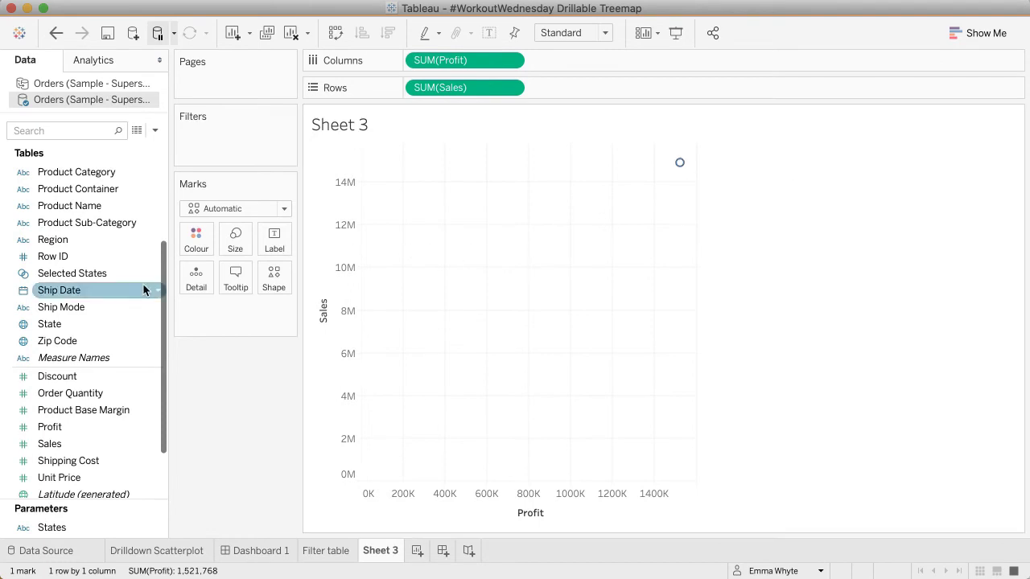
pyautogui.moveTo(84, 325); pyautogui.dragTo(200, 284)
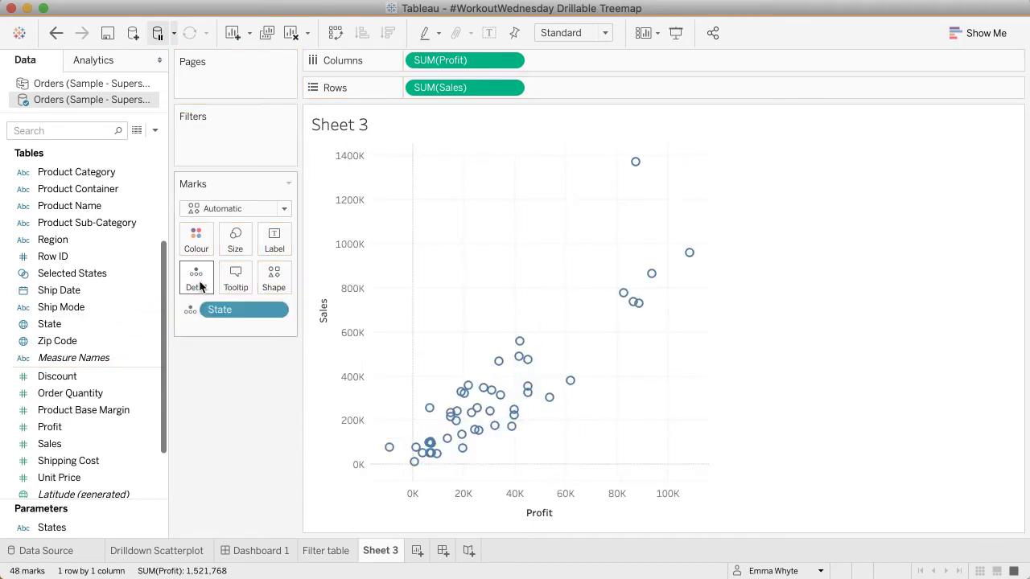
pyautogui.click(273, 277)
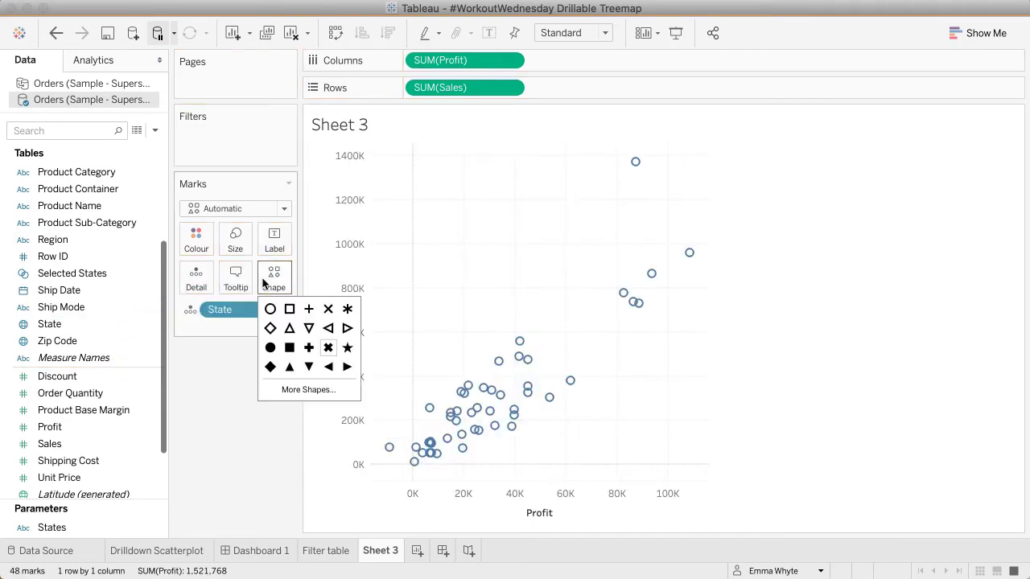
pyautogui.click(328, 347)
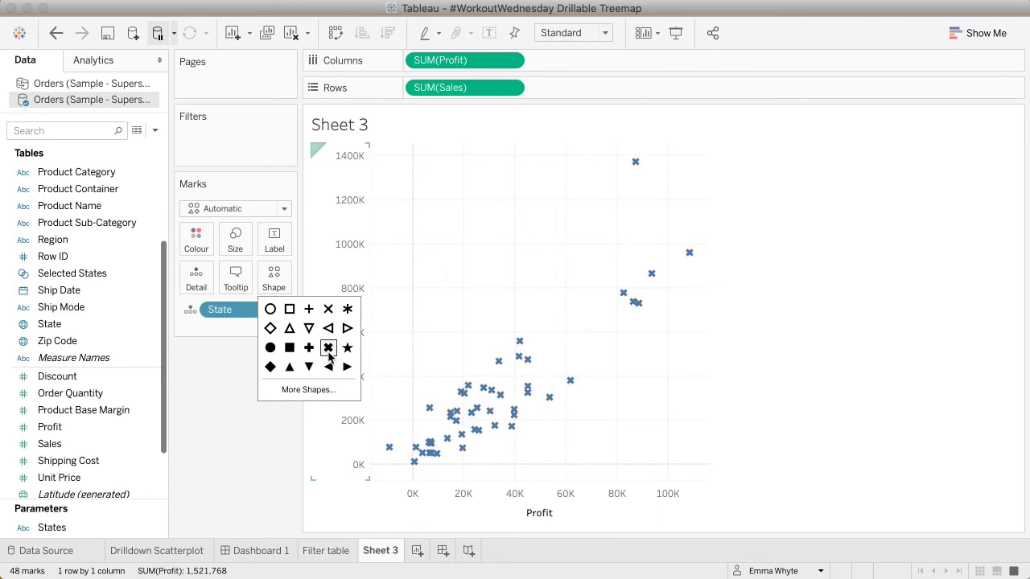
pyautogui.click(201, 435)
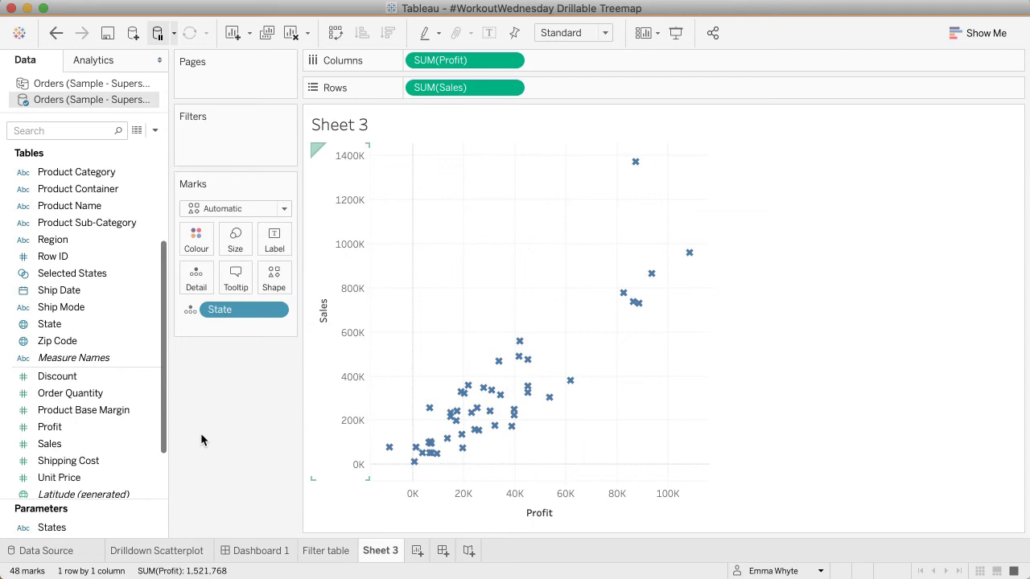
# Look through the Worksheet menu and the data pane's field-creation options.
pyautogui.click(121, 0)
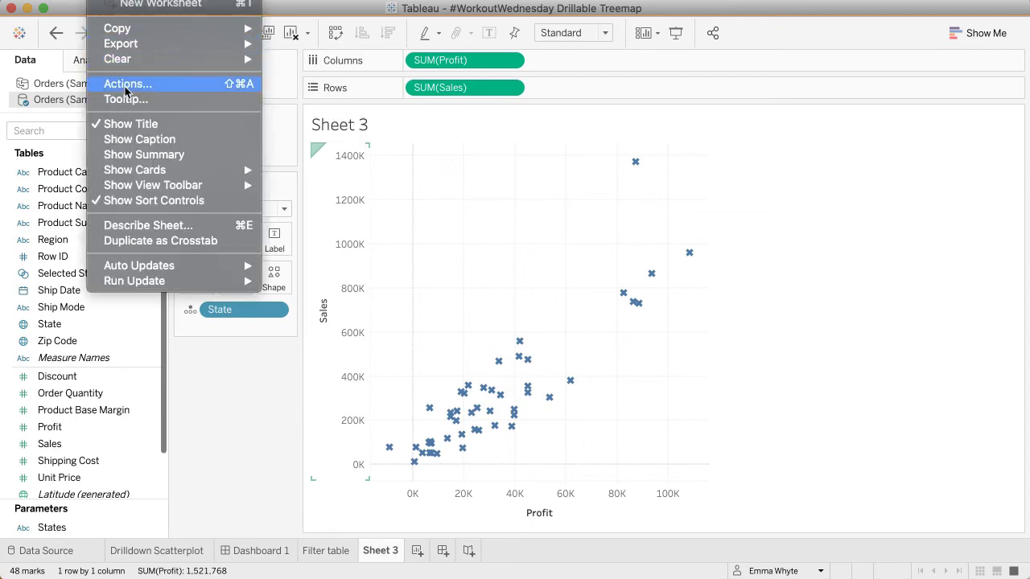
pyautogui.click(212, 472)
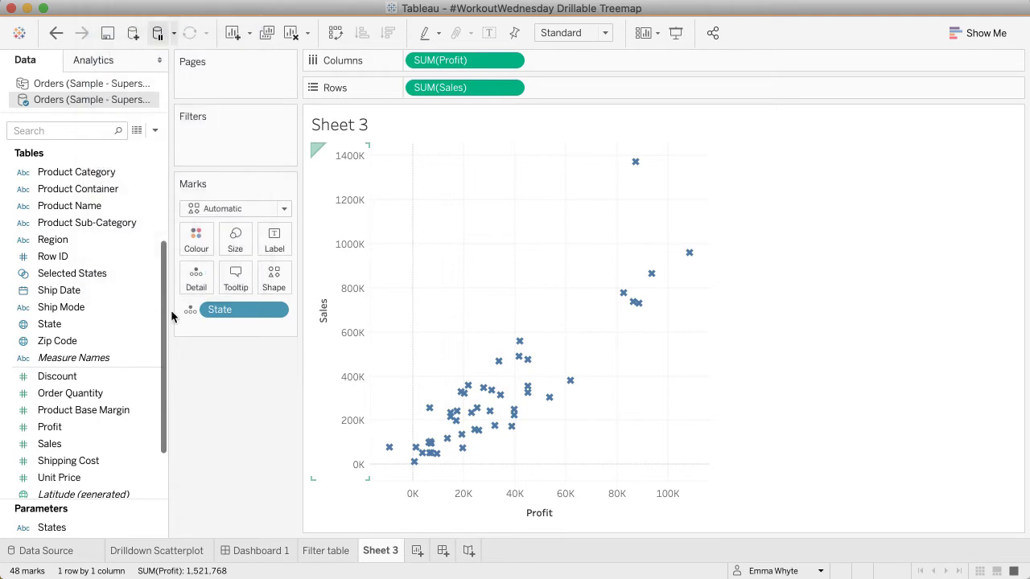
pyautogui.click(157, 132)
pyautogui.click(232, 417)
# Create a set from State named 'Selected State' containing all 48 states.
pyautogui.rightClick(89, 319)
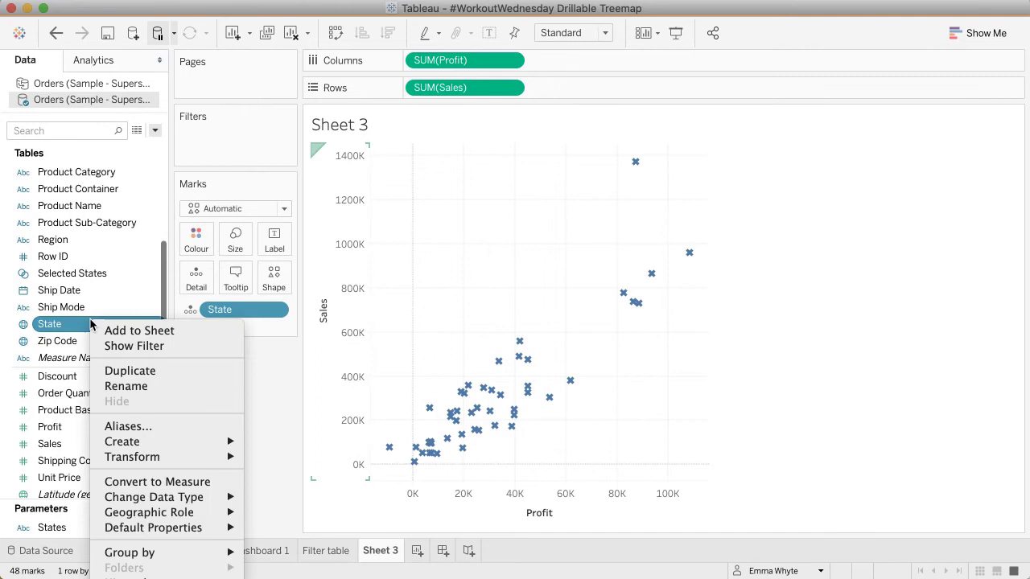
pyautogui.moveTo(153, 442)
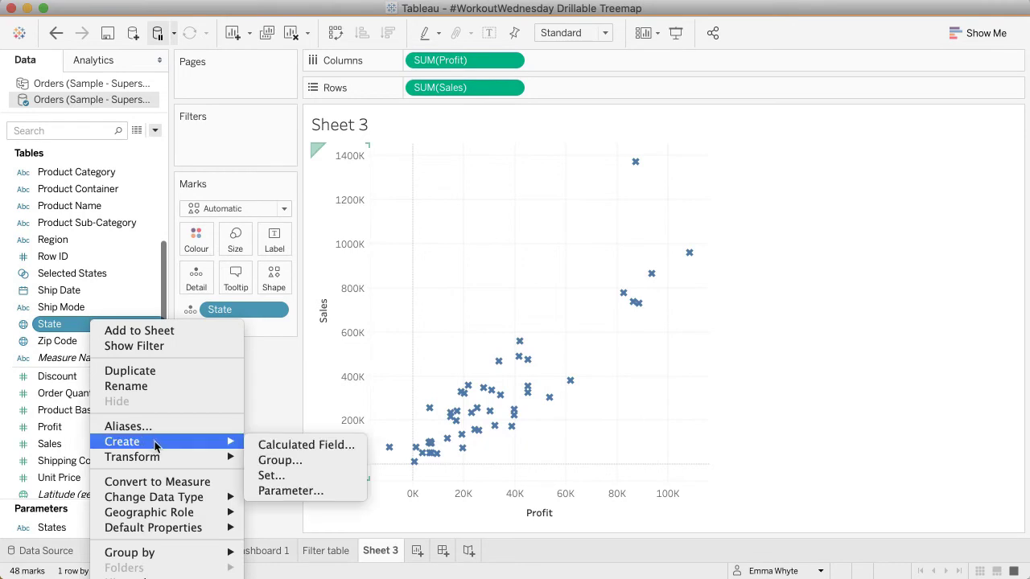
pyautogui.click(272, 478)
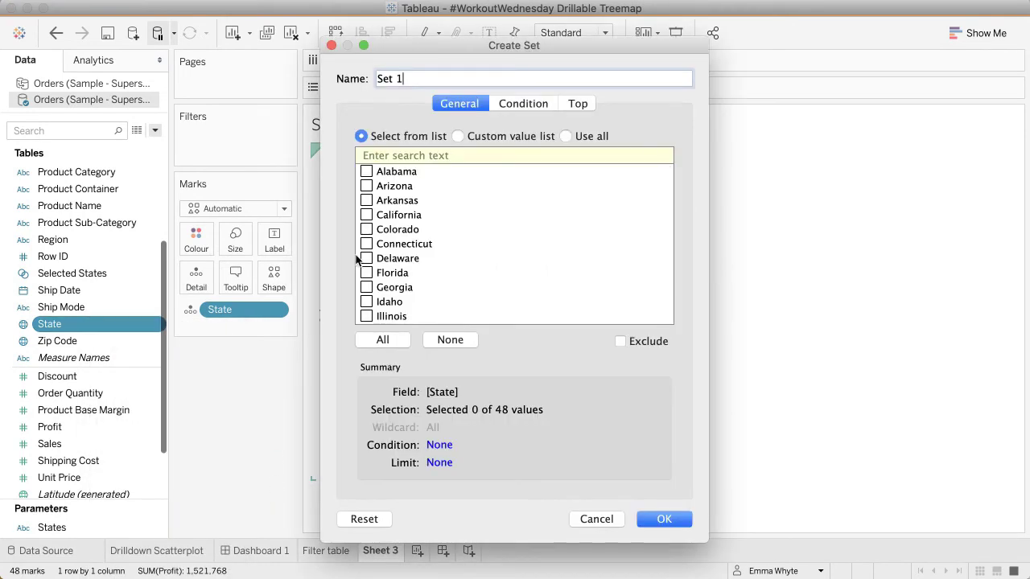
pyautogui.press('BackSpace')
pyautogui.press('BackSpace')
pyautogui.press('BackSpace')
pyautogui.write('lected State')
pyautogui.click(372, 341)
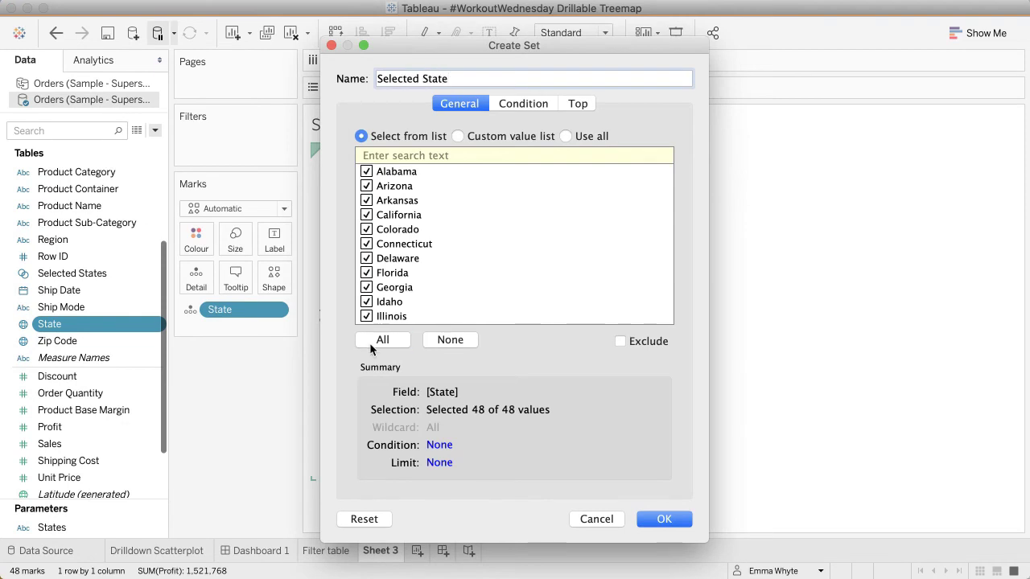
pyautogui.click(661, 520)
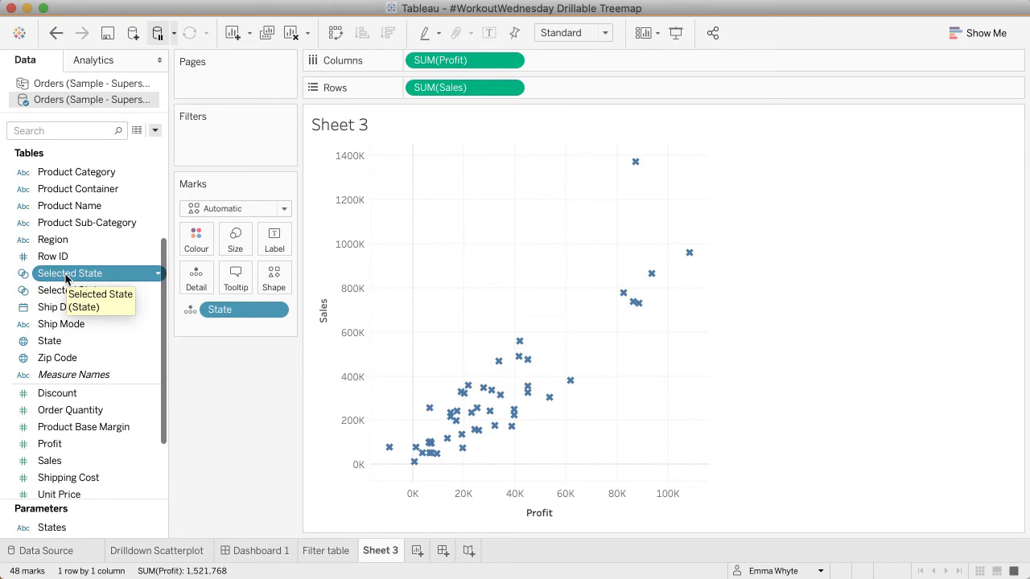
# Open the sheet's Actions and delete the old 'States from selection' action.
pyautogui.click(113, 0)
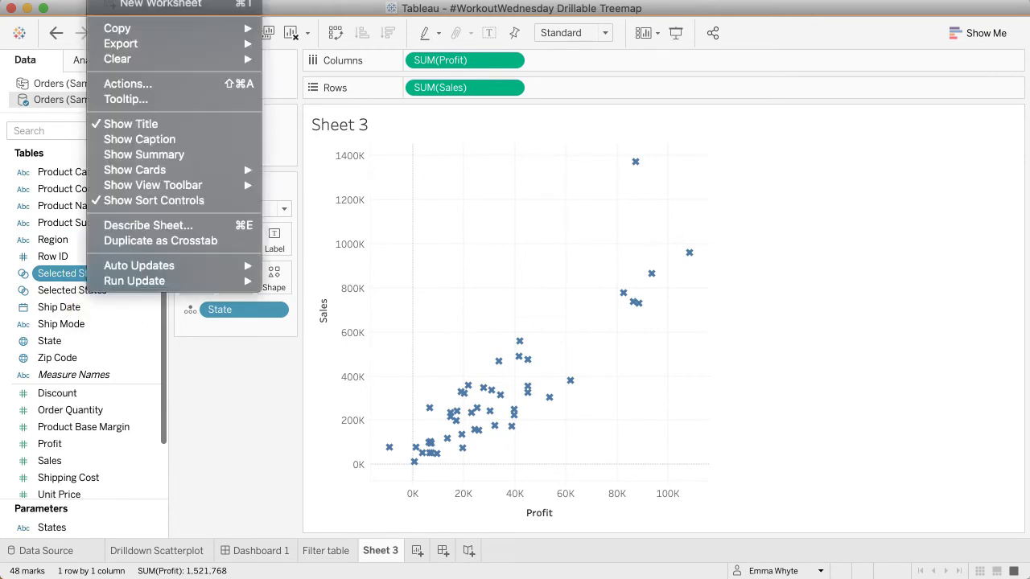
pyautogui.click(122, 84)
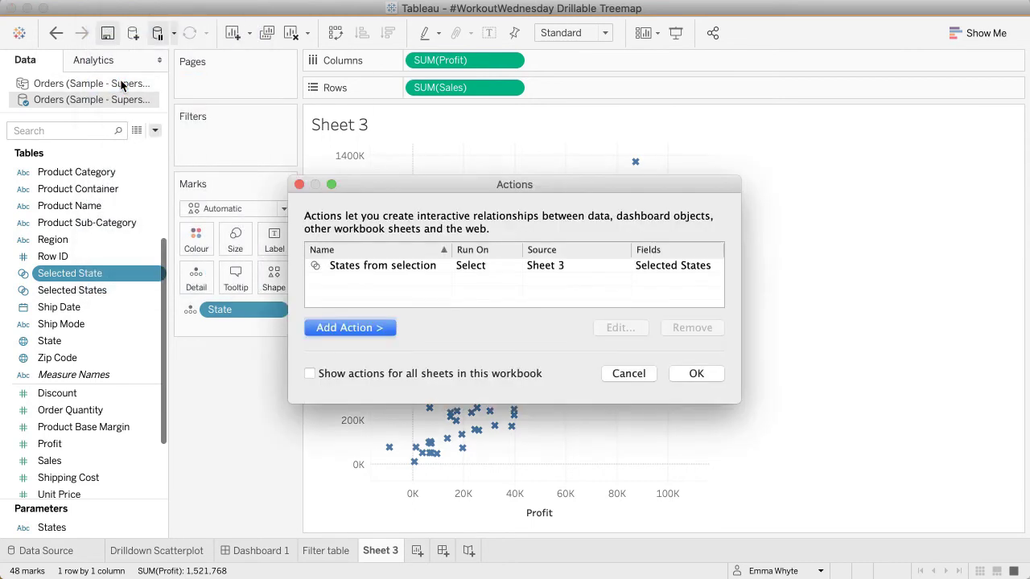
pyautogui.click(349, 273)
pyautogui.click(674, 330)
# Add a Change Set Values action 'Drilldown to State' targeting Selected State, removing all values on clear.
pyautogui.click(346, 327)
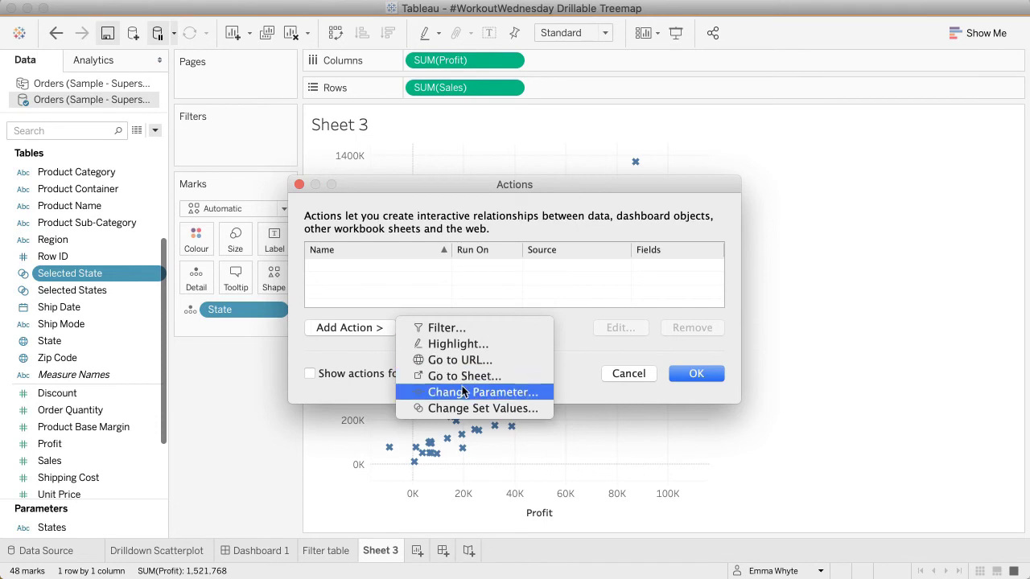
pyautogui.click(460, 409)
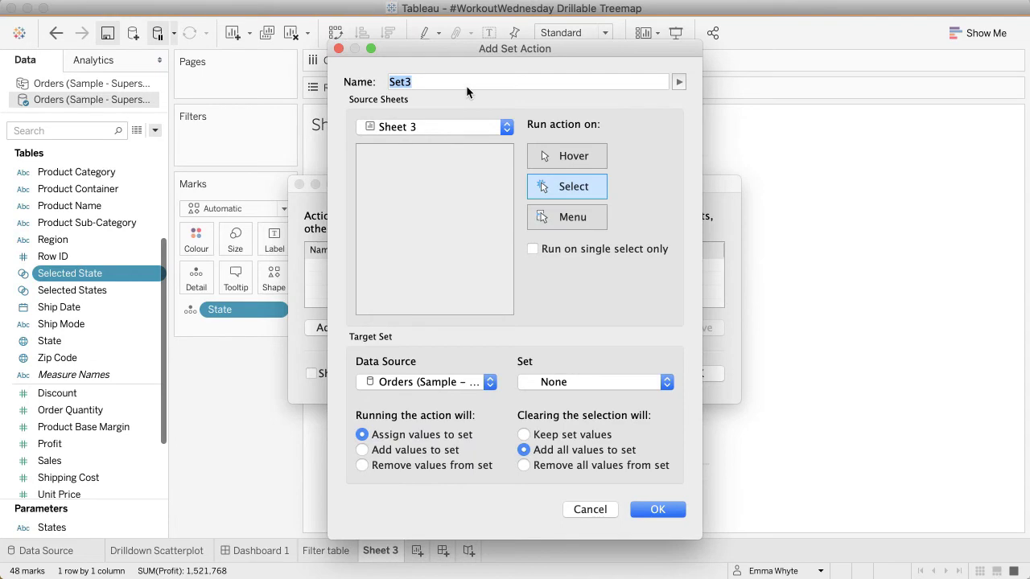
pyautogui.write('Drilldown to Stat')
pyautogui.click(552, 384)
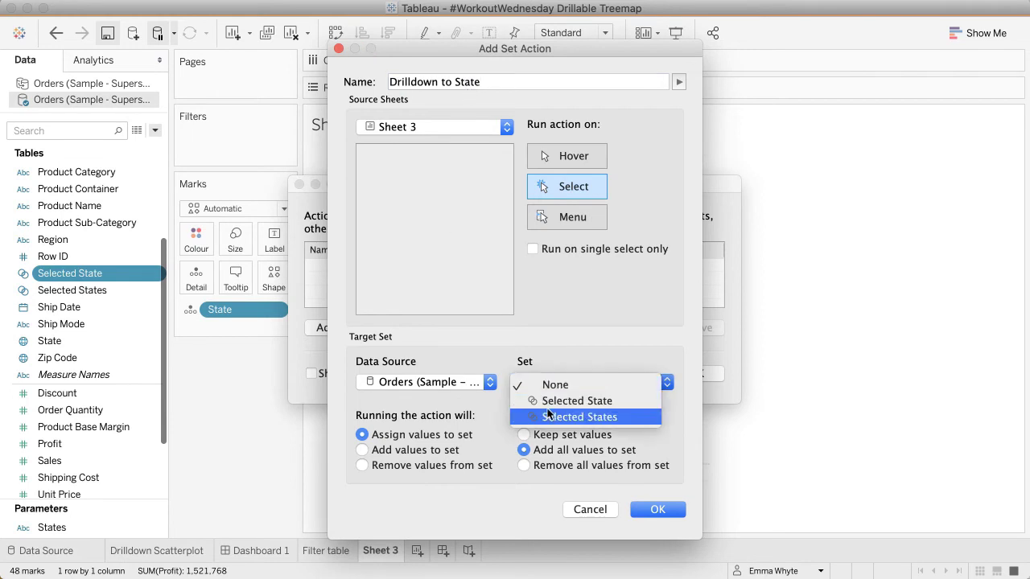
pyautogui.click(550, 400)
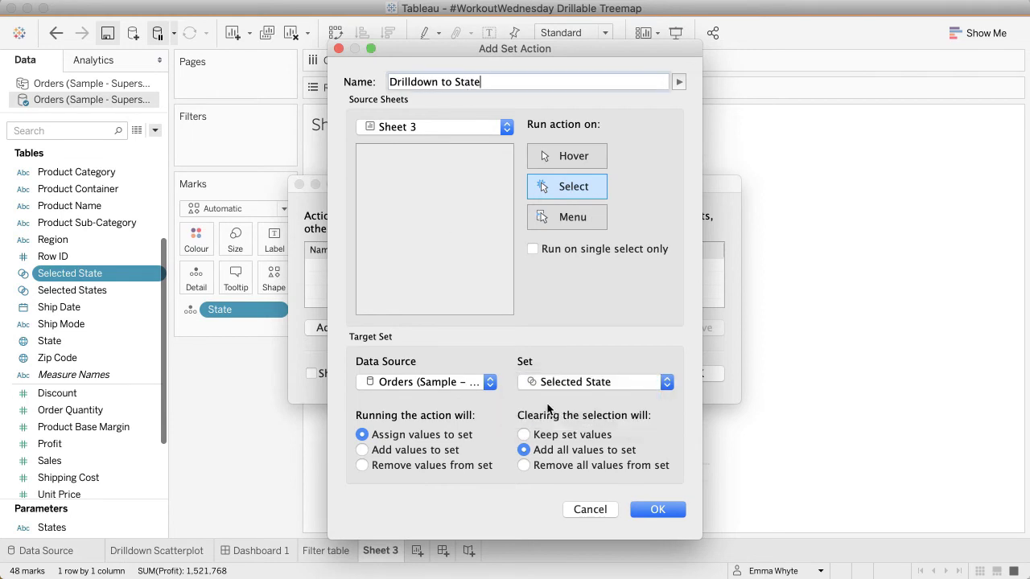
pyautogui.click(525, 466)
pyautogui.click(658, 510)
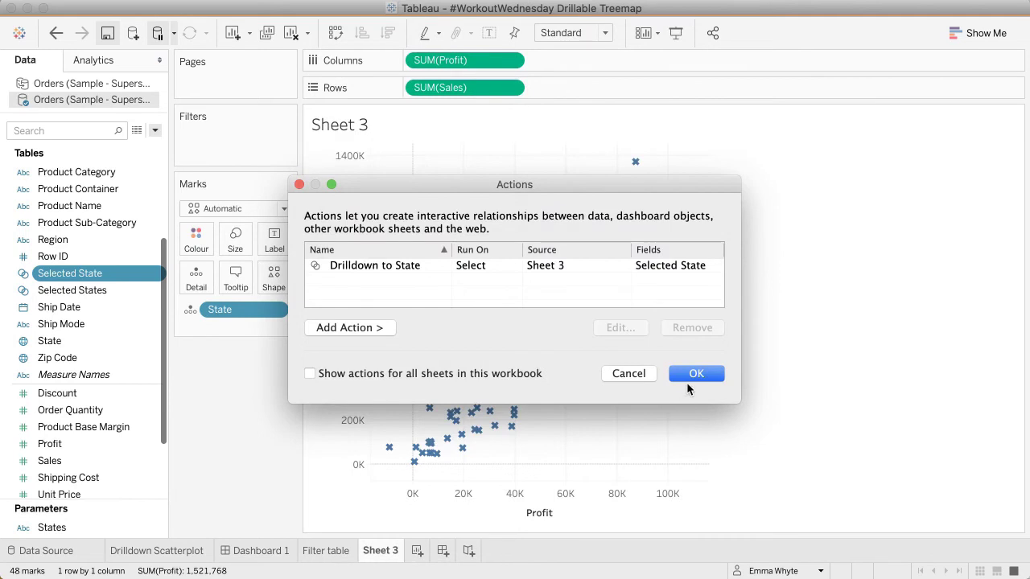
# Delete the old Selected States set, then select and deselect the Washington mark.
pyautogui.click(688, 378)
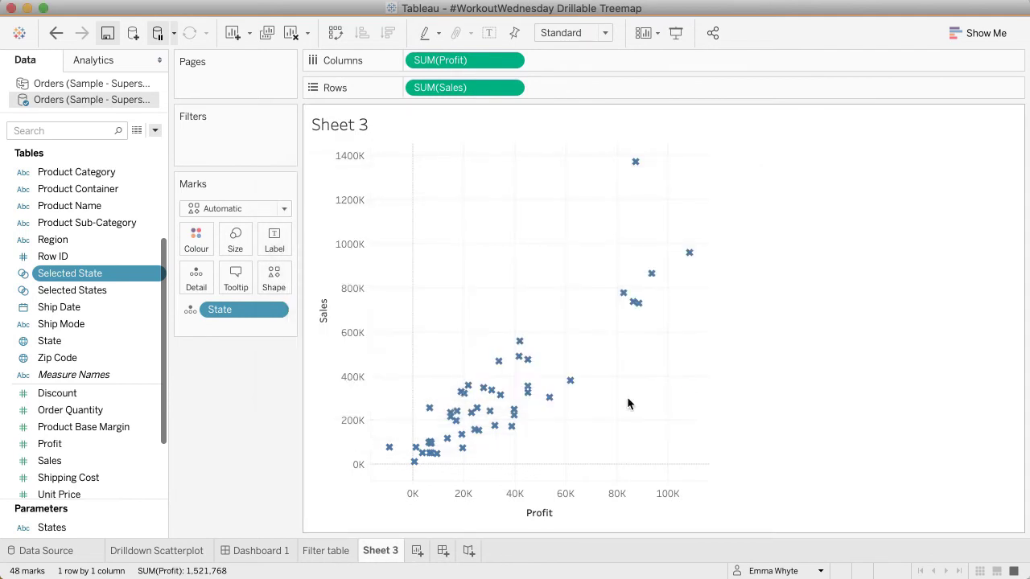
pyautogui.rightClick(100, 291)
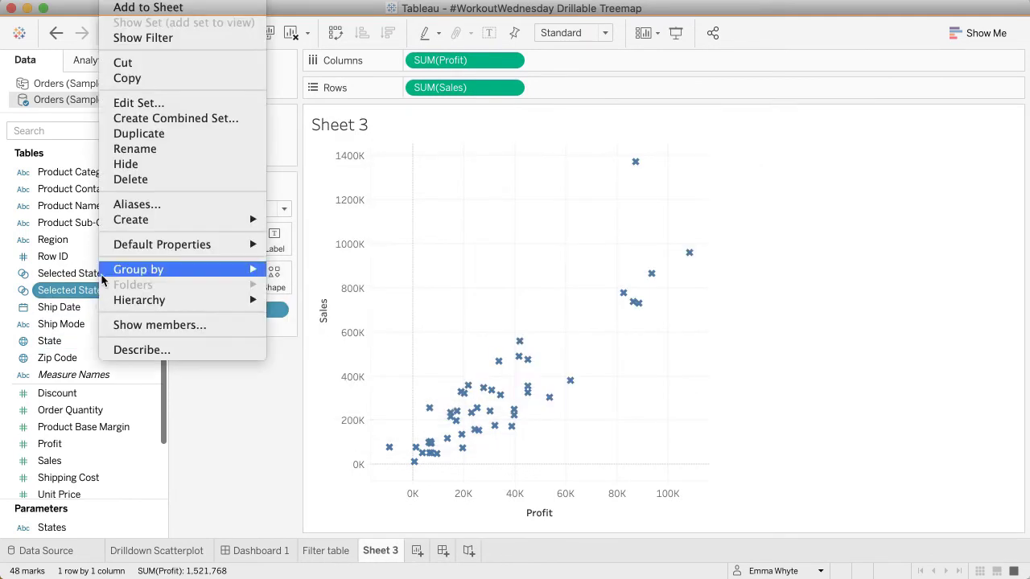
pyautogui.click(124, 179)
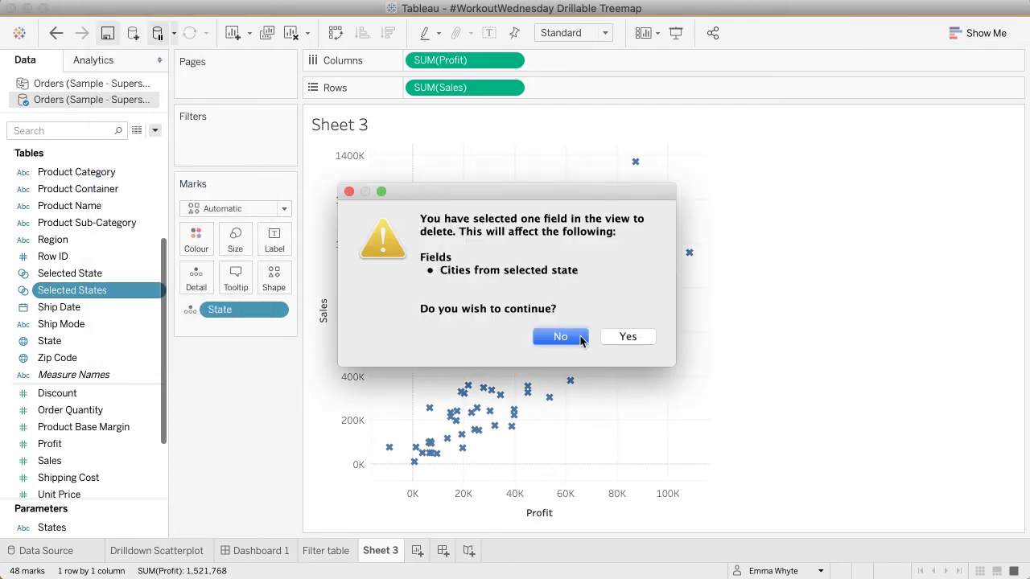
pyautogui.click(629, 339)
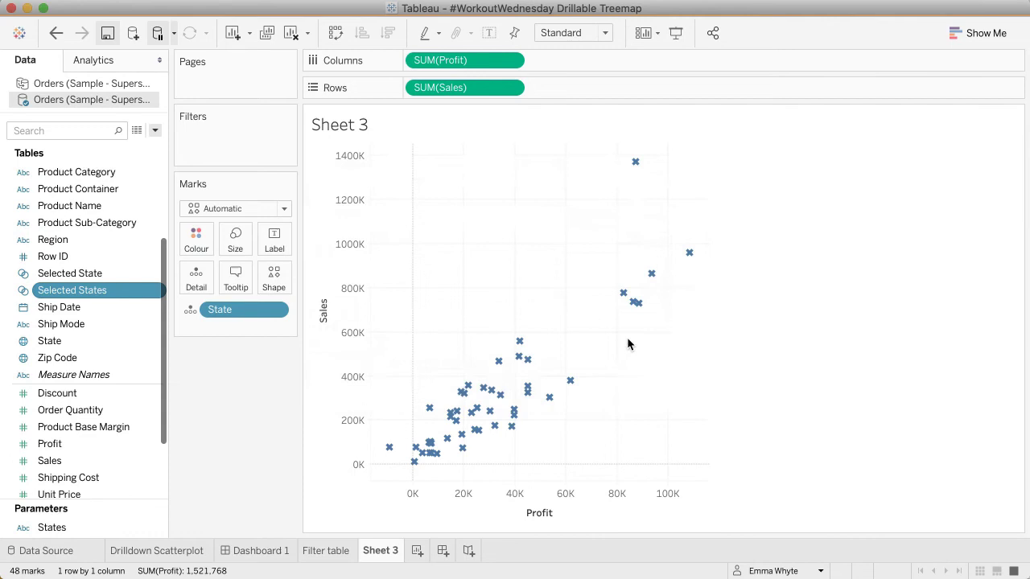
pyautogui.click(520, 343)
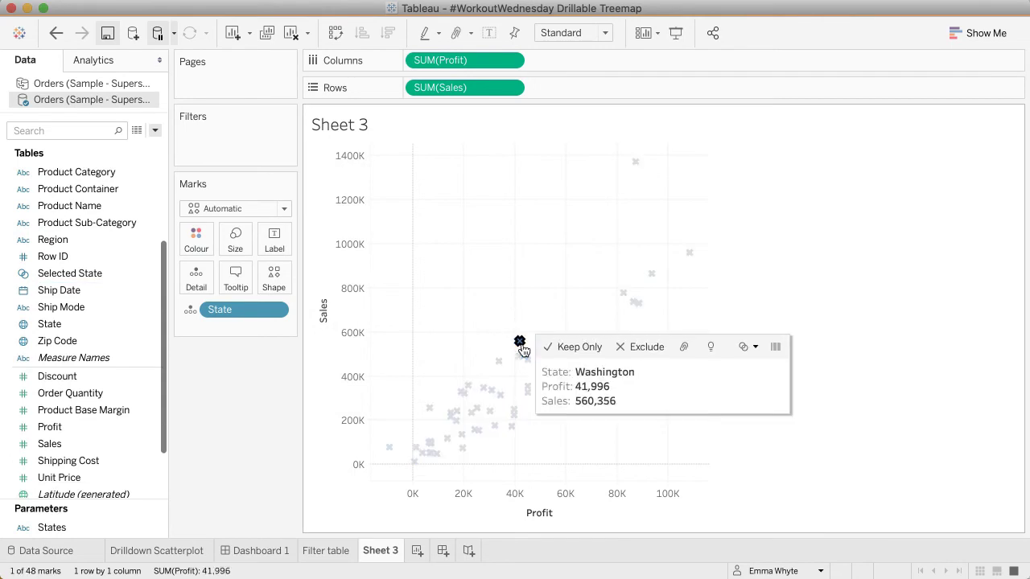
pyautogui.click(519, 343)
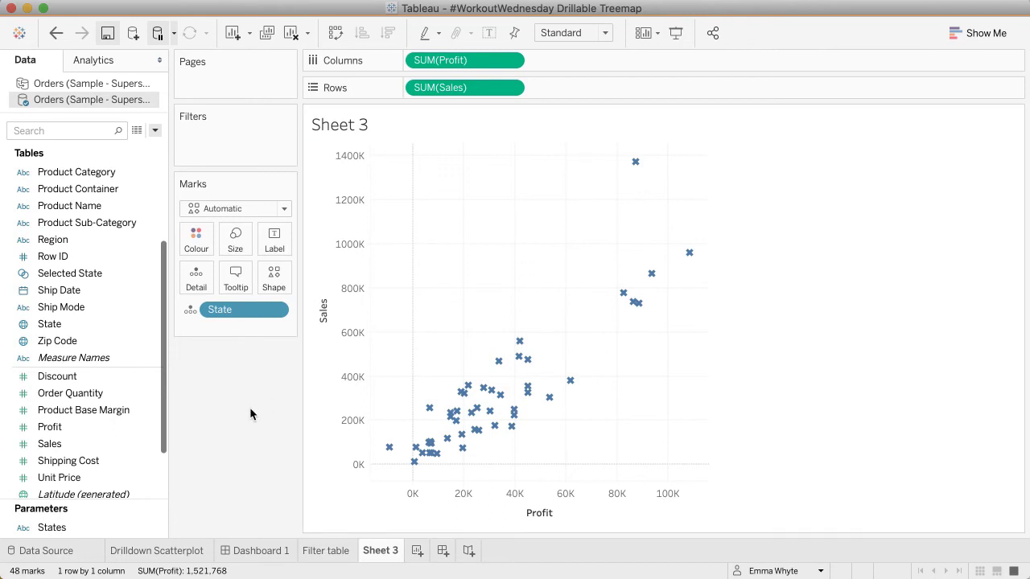
# Start a new calculated field named 'Cities in selected state'.
pyautogui.click(155, 131)
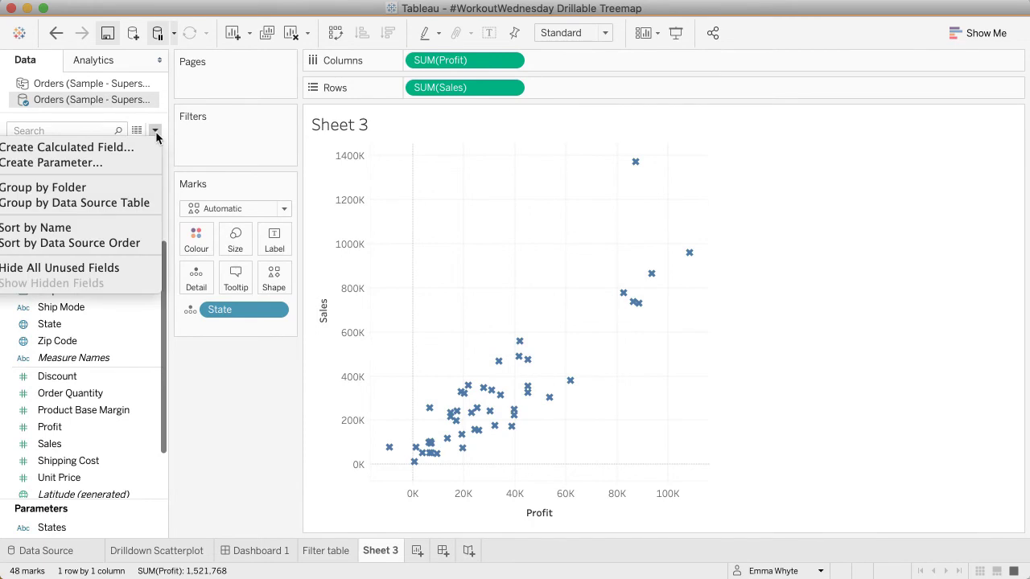
pyautogui.click(133, 149)
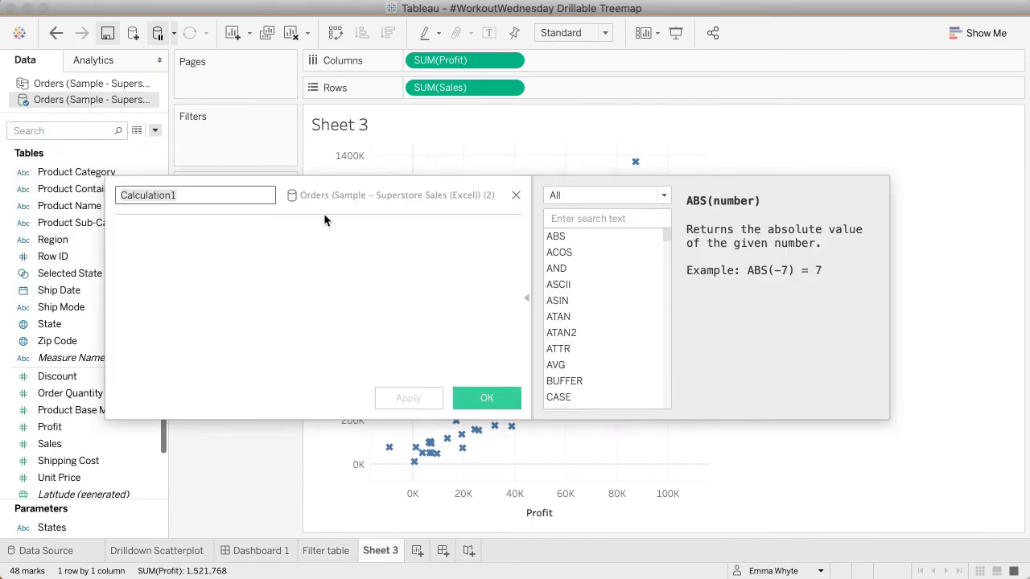
pyautogui.write('Cities i')
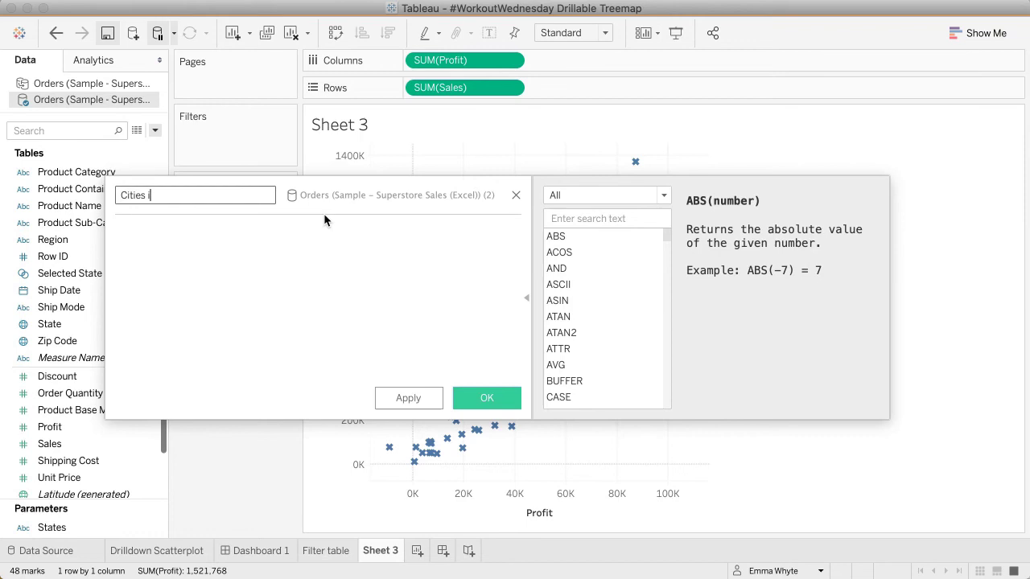
pyautogui.write('n selected state')
pyautogui.press('Tab')
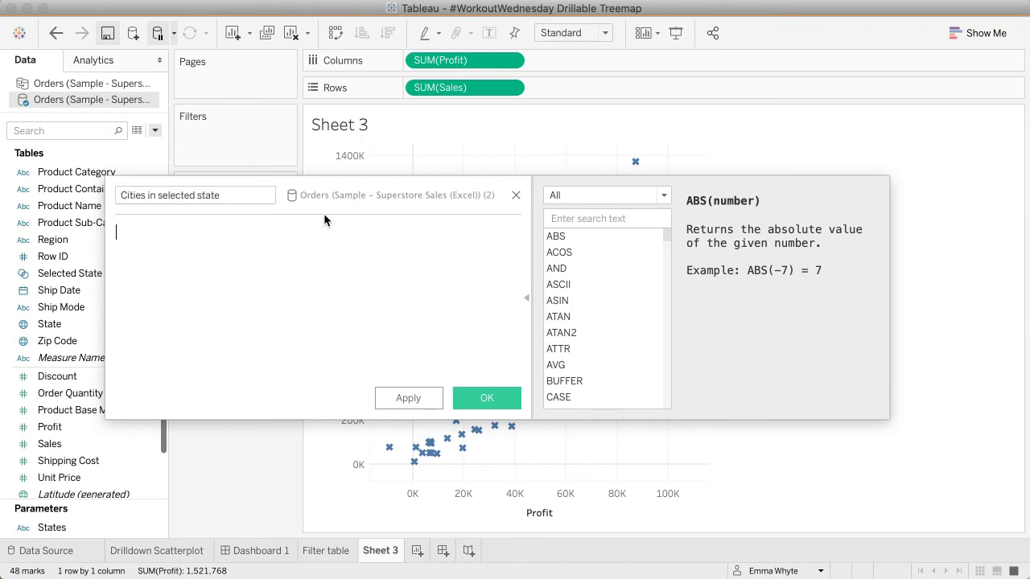
pyautogui.moveTo(327, 179); pyautogui.dragTo(461, 166)
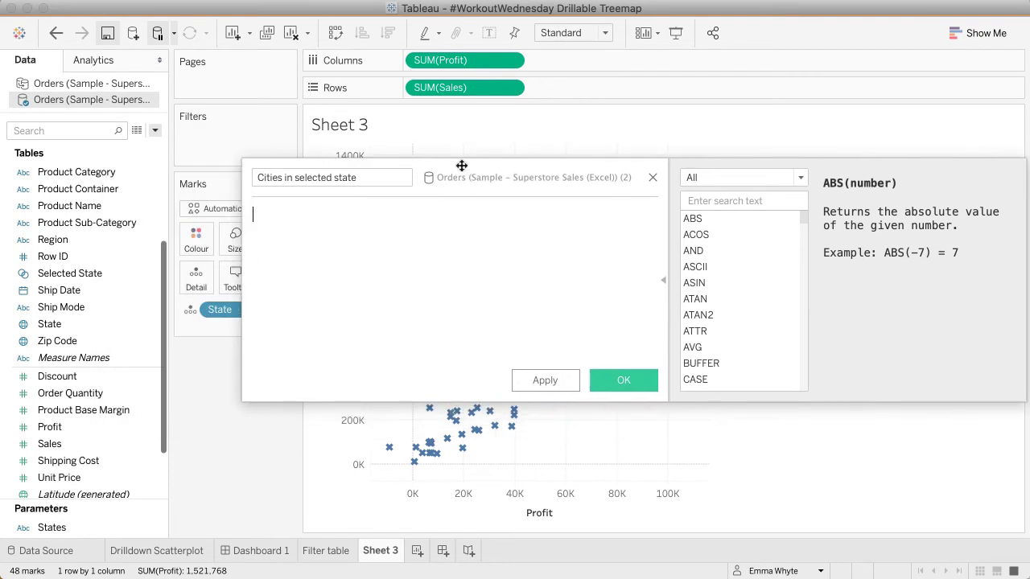
# Write IF [Selected State] = FALSE THEN [City] END, dropping an ELSE [State] line.
pyautogui.write('IF ')
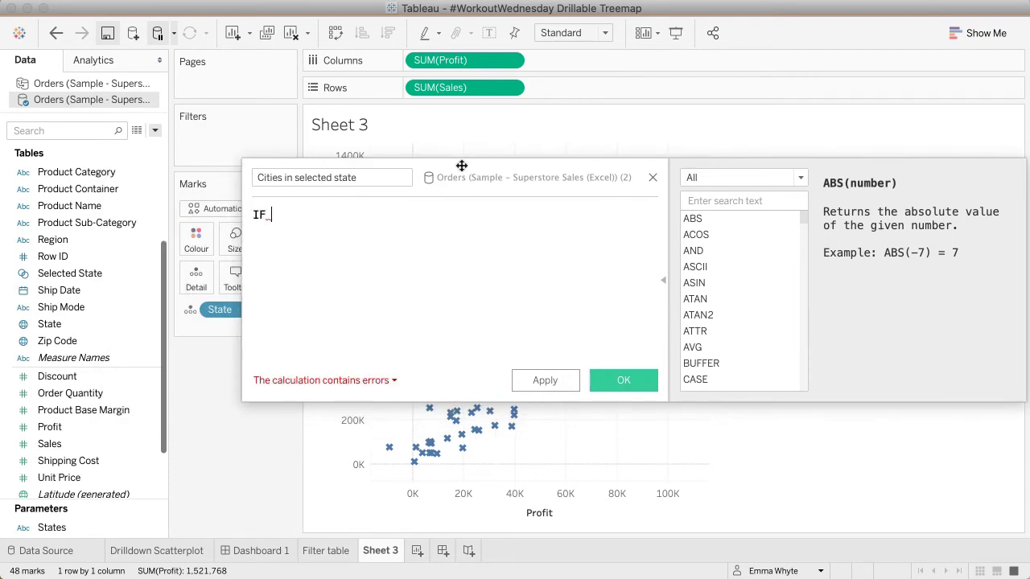
pyautogui.write('selec')
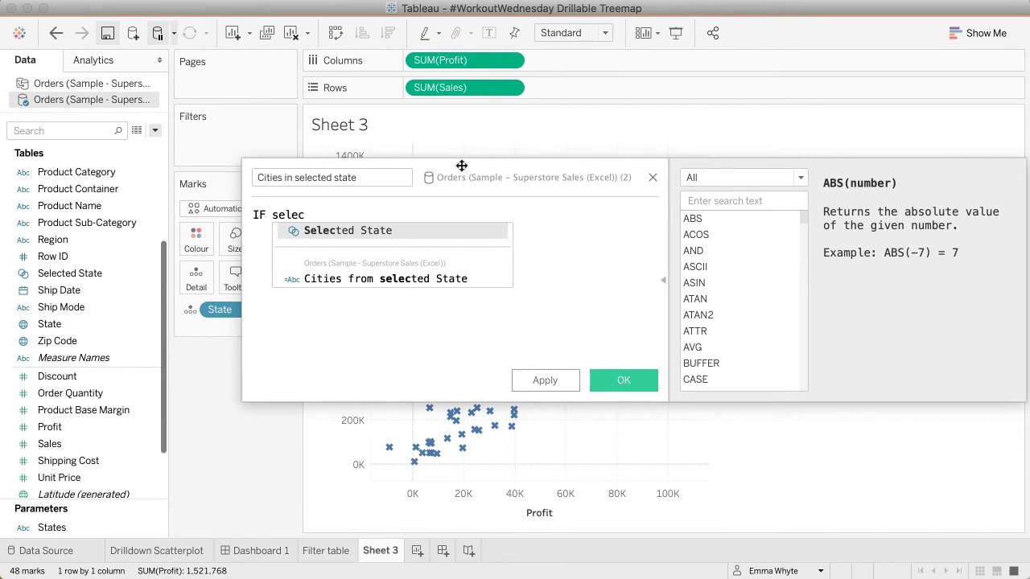
pyautogui.press('Return')
pyautogui.write('= F')
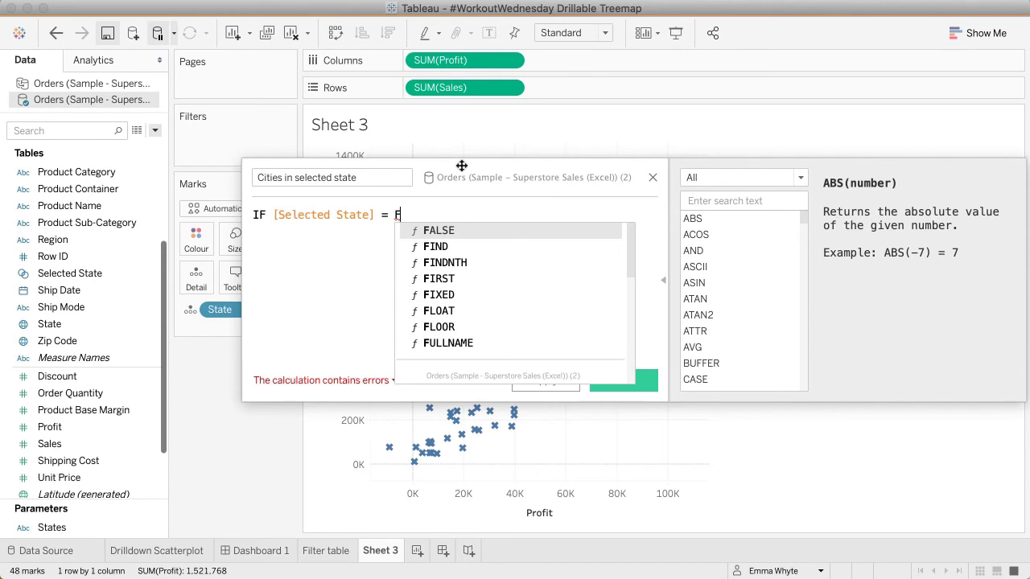
pyautogui.write('ALSE')
pyautogui.press('Return')
pyautogui.write('THEN')
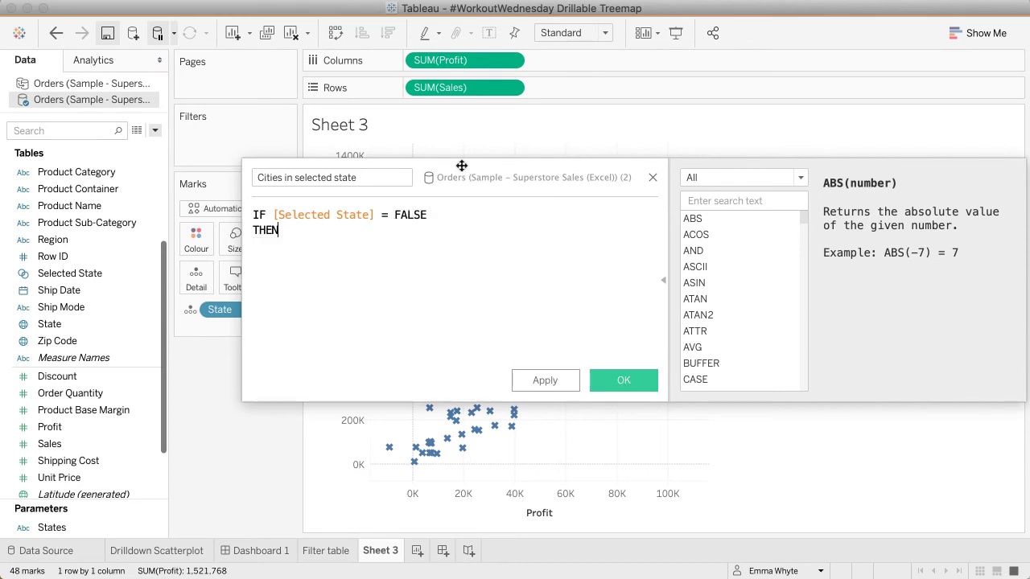
pyautogui.write(' city')
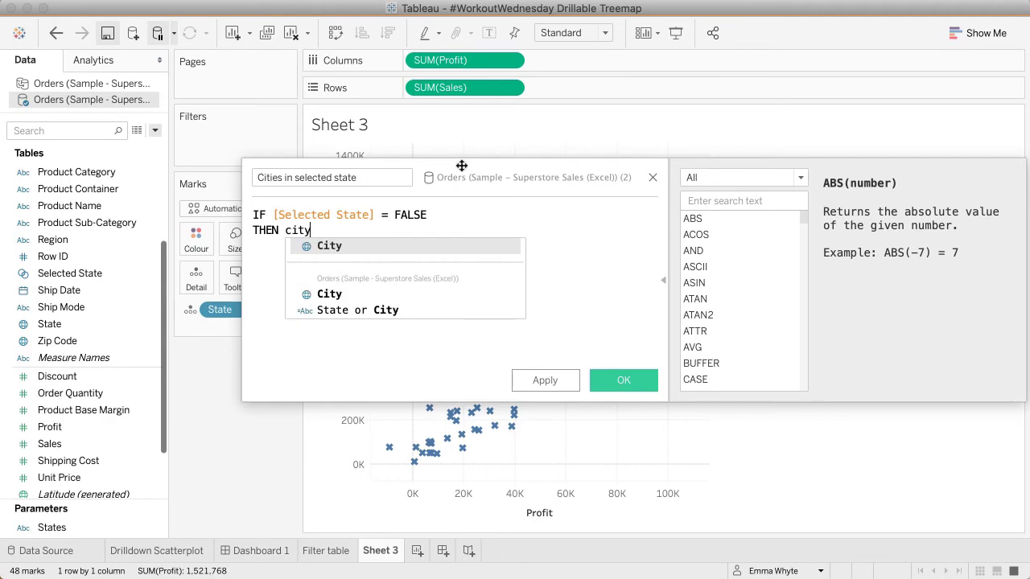
pyautogui.press('Return')
pyautogui.press('Return')
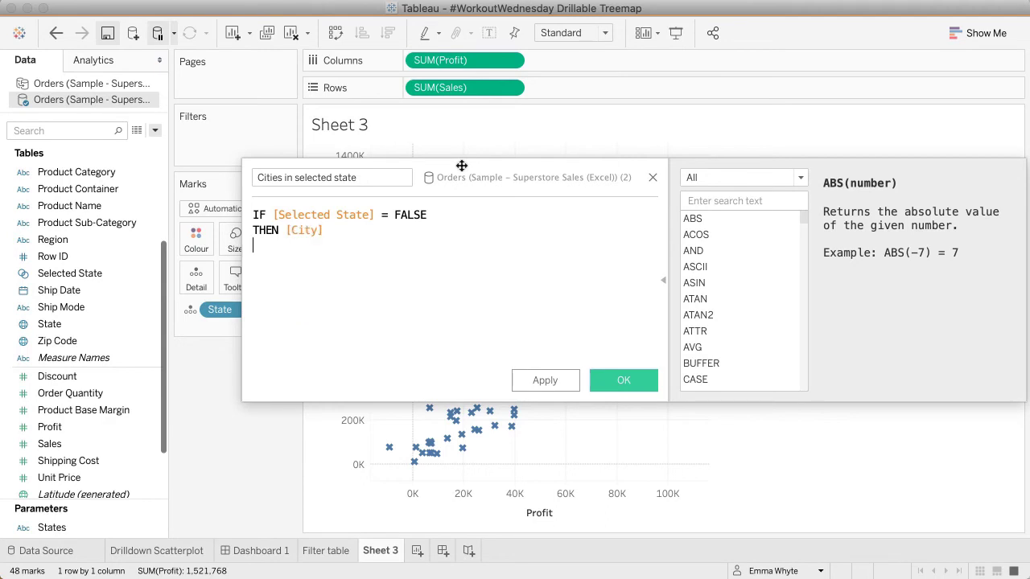
pyautogui.write('ELSE Stat')
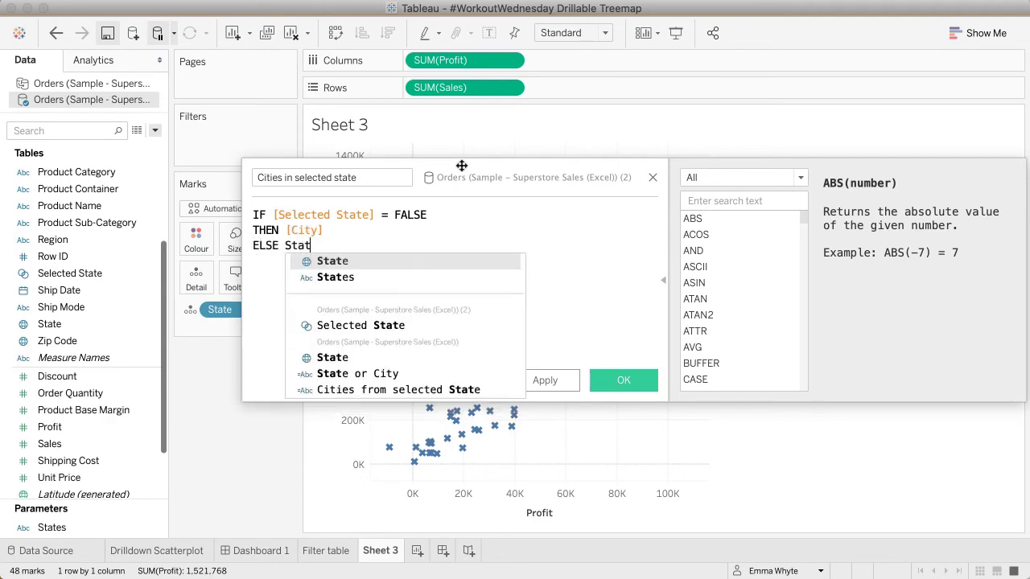
pyautogui.press('Return')
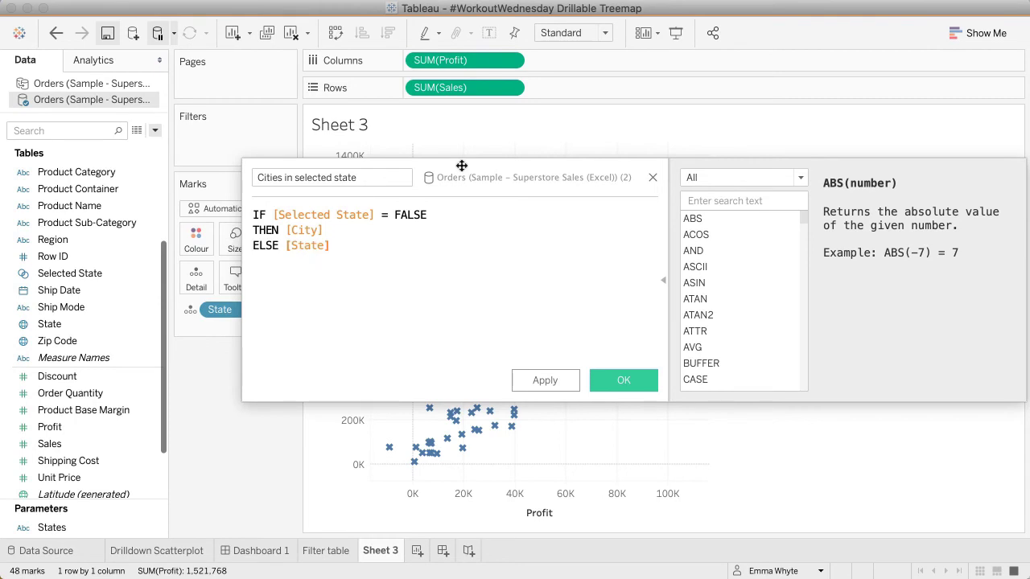
pyautogui.press('BackSpace')
pyautogui.press('BackSpace')
pyautogui.press('BackSpace')
pyautogui.press('BackSpace')
pyautogui.press('BackSpace')
pyautogui.press('BackSpace')
pyautogui.press('BackSpace')
pyautogui.press('BackSpace')
pyautogui.press('BackSpace')
pyautogui.press('BackSpace')
pyautogui.press('BackSpace')
pyautogui.press('BackSpace')
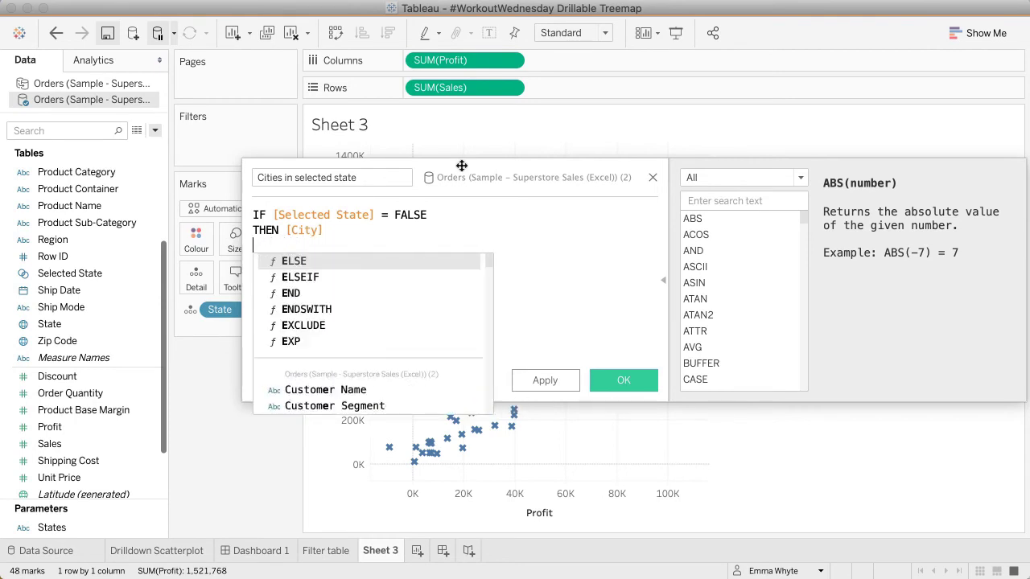
pyautogui.write('END')
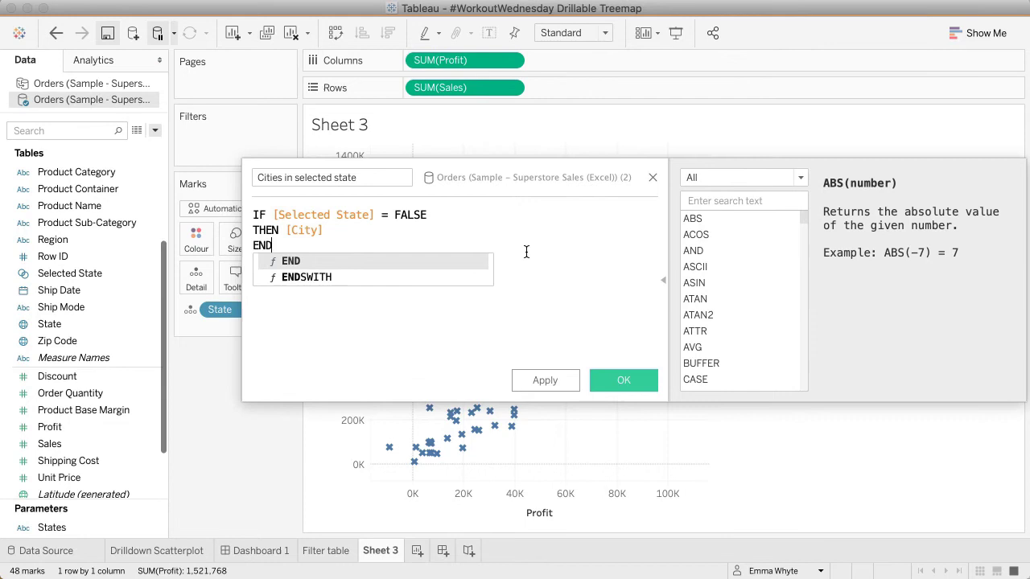
pyautogui.click(526, 251)
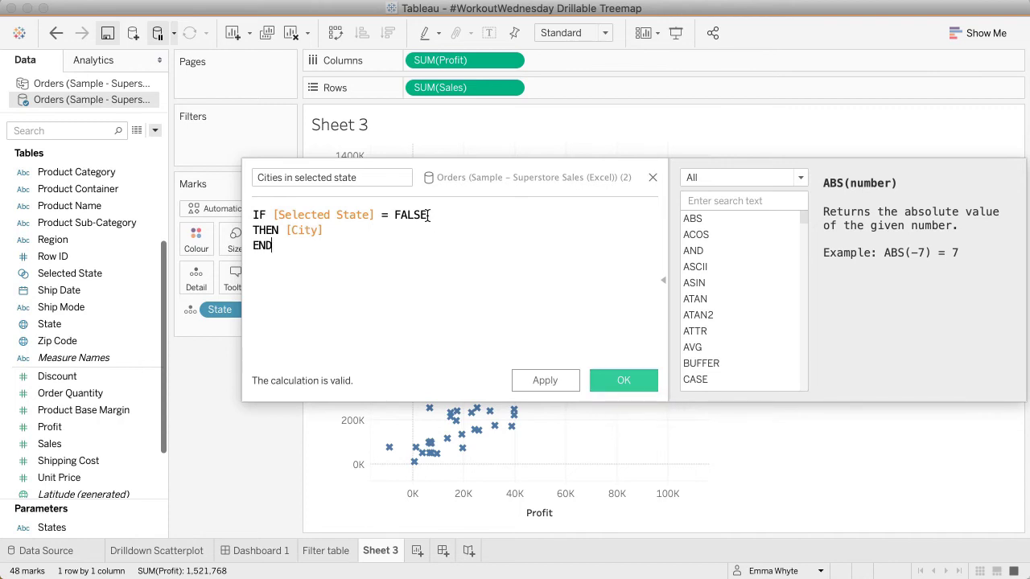
# Change FALSE to TRUE in the formula.
pyautogui.moveTo(427, 215); pyautogui.dragTo(392, 213)
pyautogui.write('TRUE')
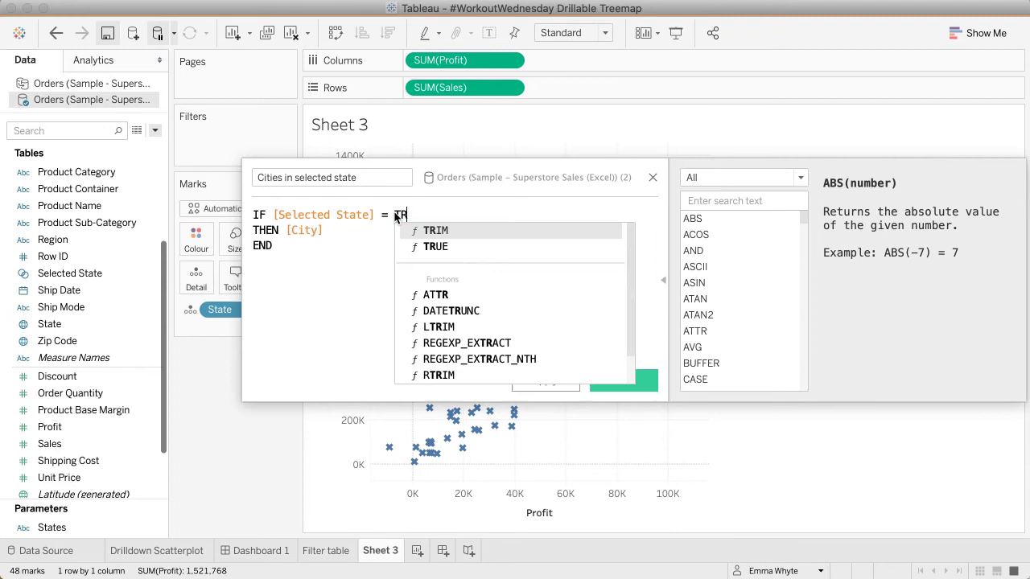
pyautogui.click(377, 275)
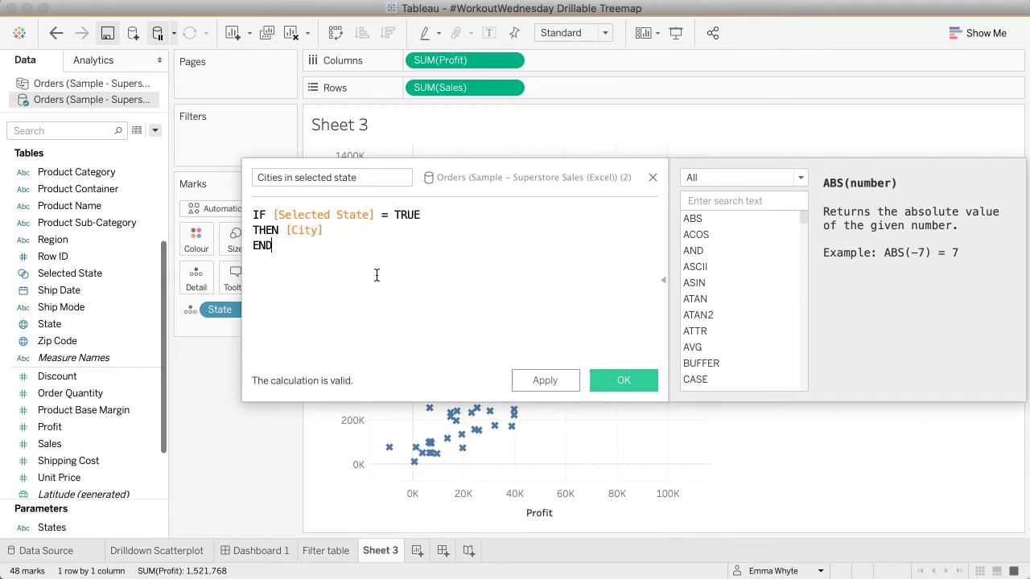
# Save the calculation, add Cities in selected state to Detail, and show the Selected State set card.
pyautogui.click(626, 383)
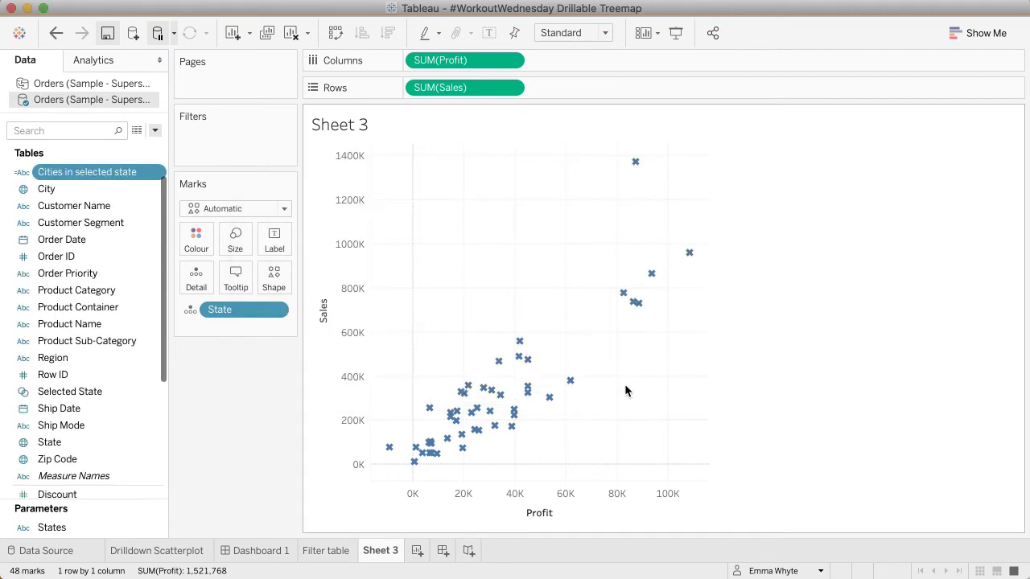
pyautogui.moveTo(42, 172); pyautogui.dragTo(202, 294)
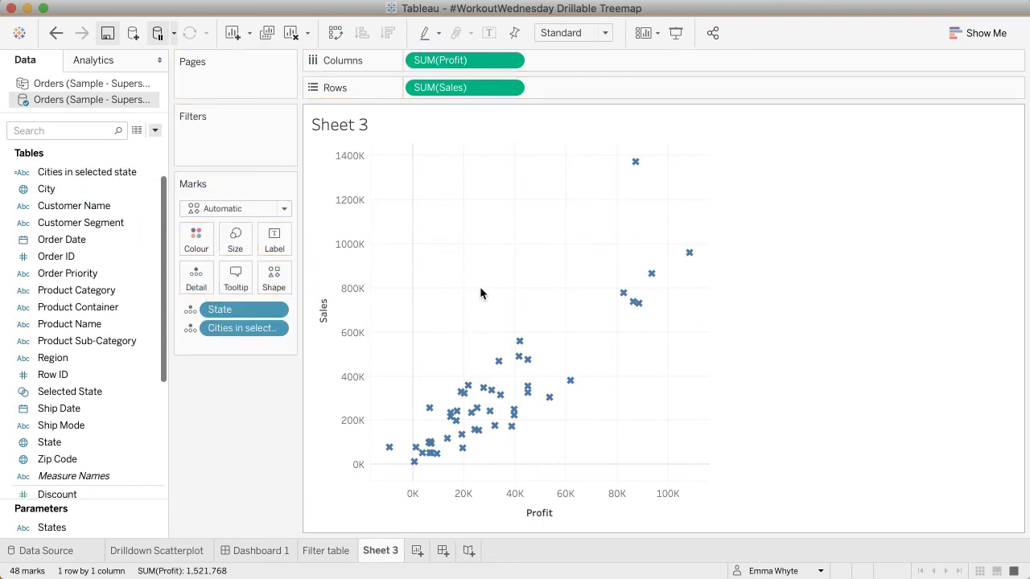
pyautogui.rightClick(98, 387)
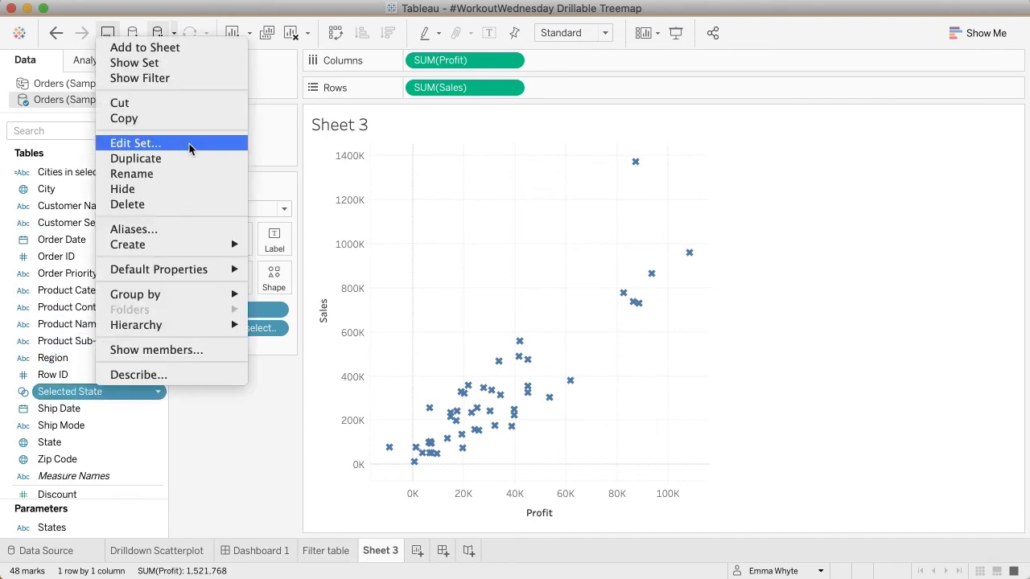
pyautogui.click(190, 64)
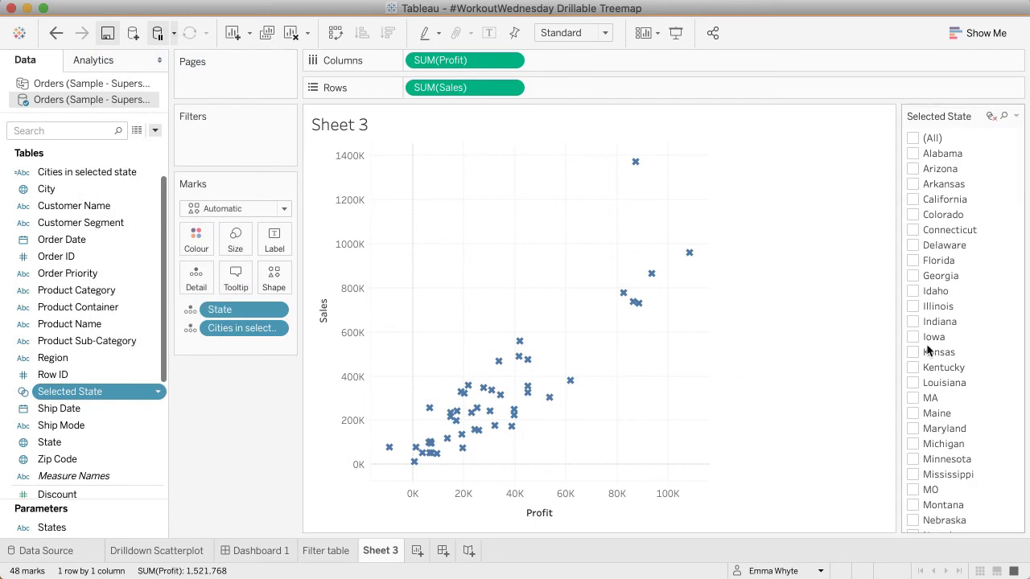
pyautogui.scroll(-10, 926, 351)
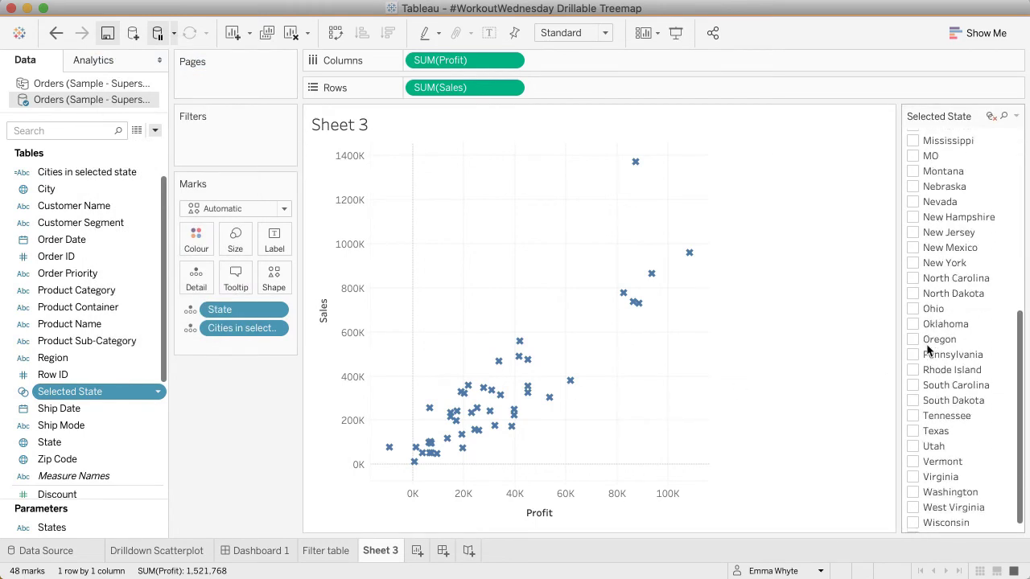
pyautogui.scroll(10, 927, 351)
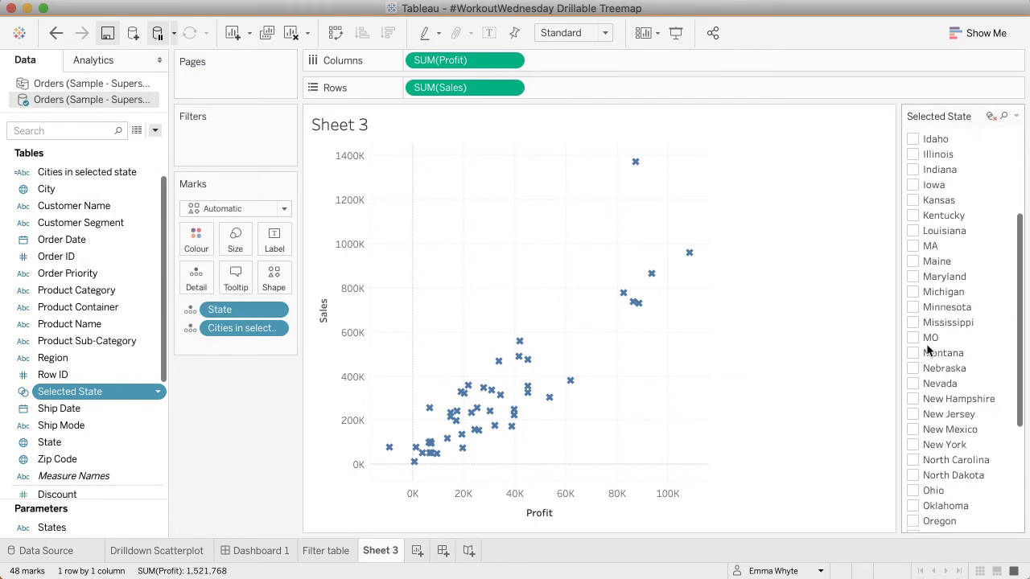
# Tick California in the Selected State set card so its cities appear as marks.
pyautogui.click(635, 162)
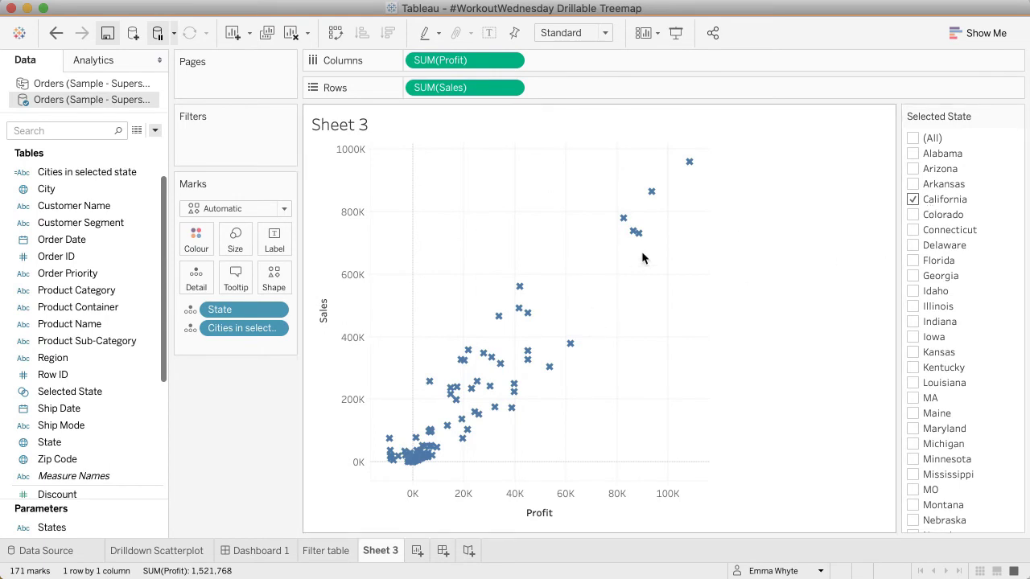
pyautogui.moveTo(641, 234)
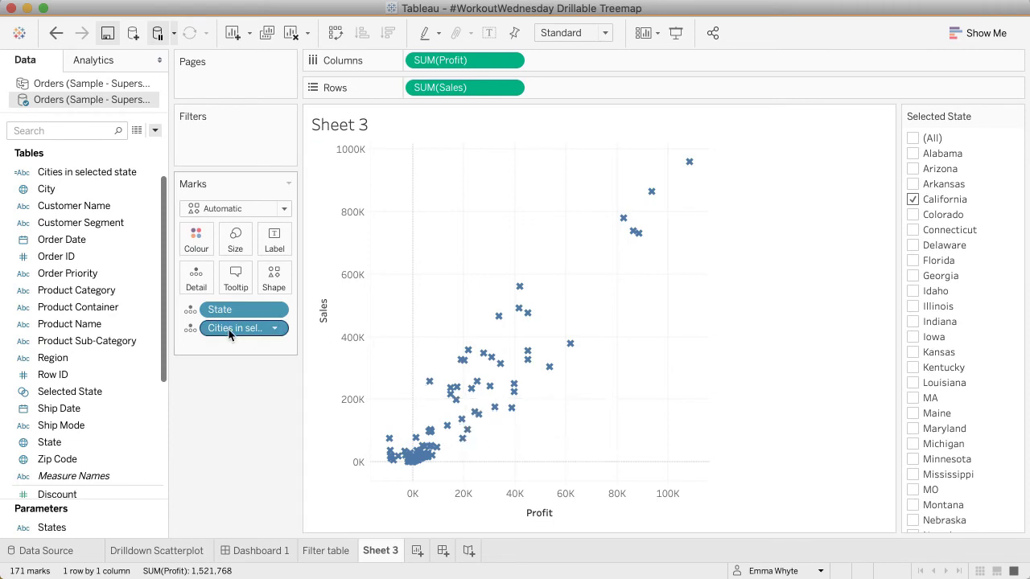
# Start a new calculated field named 'Filter P1'.
pyautogui.click(155, 130)
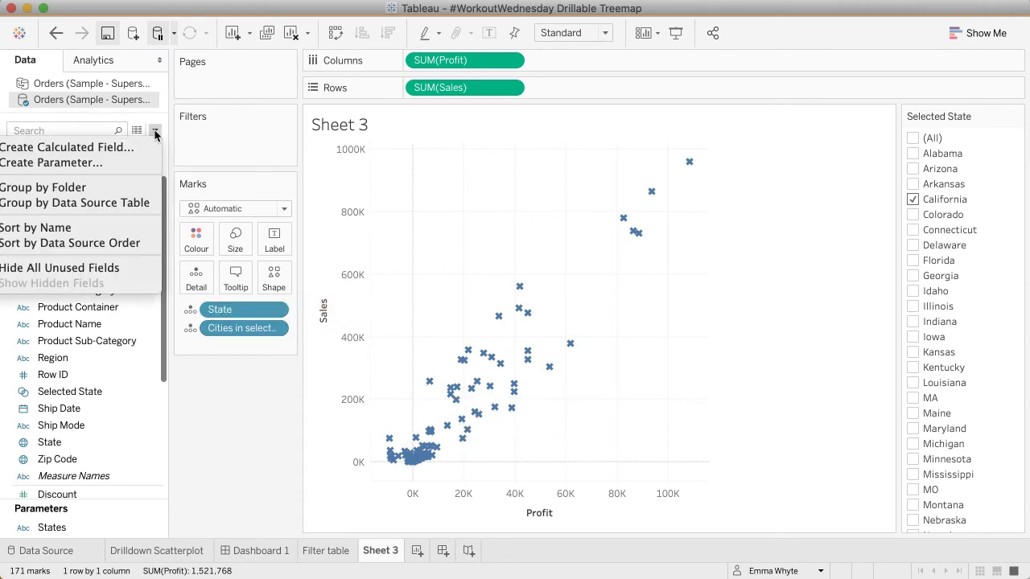
pyautogui.click(137, 147)
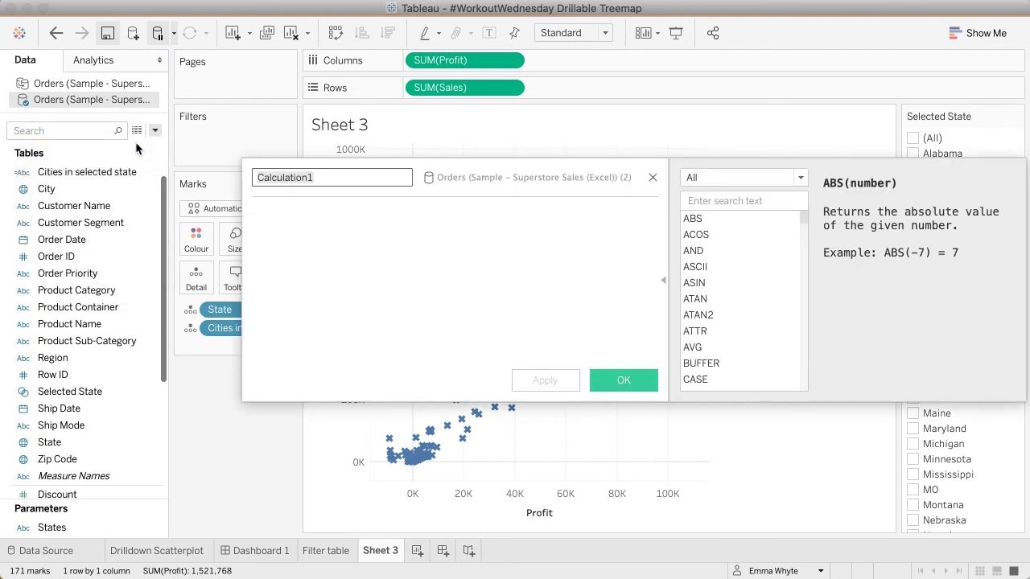
pyautogui.write('Filter P1')
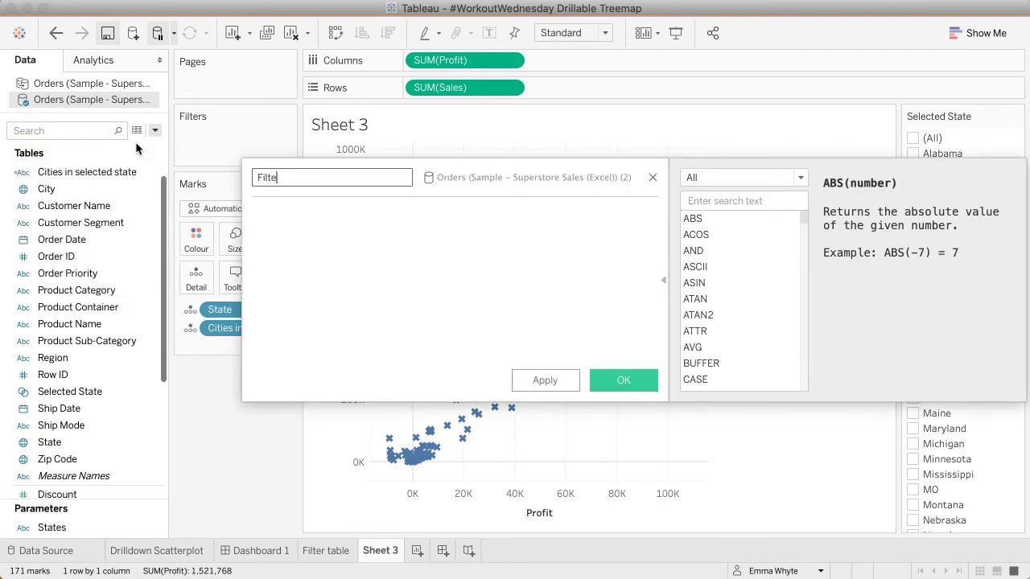
pyautogui.press('Tab')
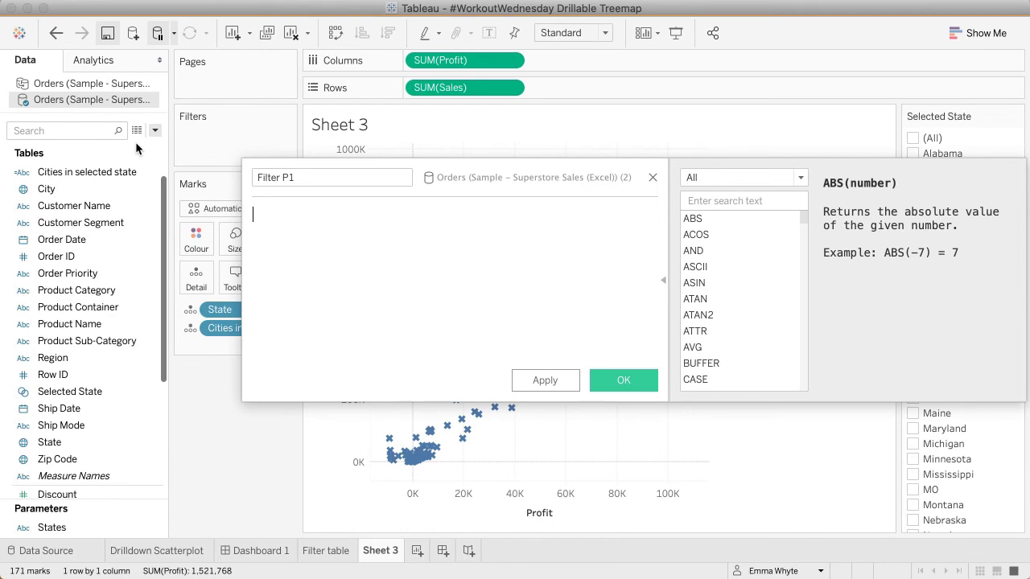
# Enter IF [Selected State] = FALSE THEN 1 ELSEIF [Selected State] = TRUE THEN 2 END and save.
pyautogui.write('IF selec')
pyautogui.press('Return')
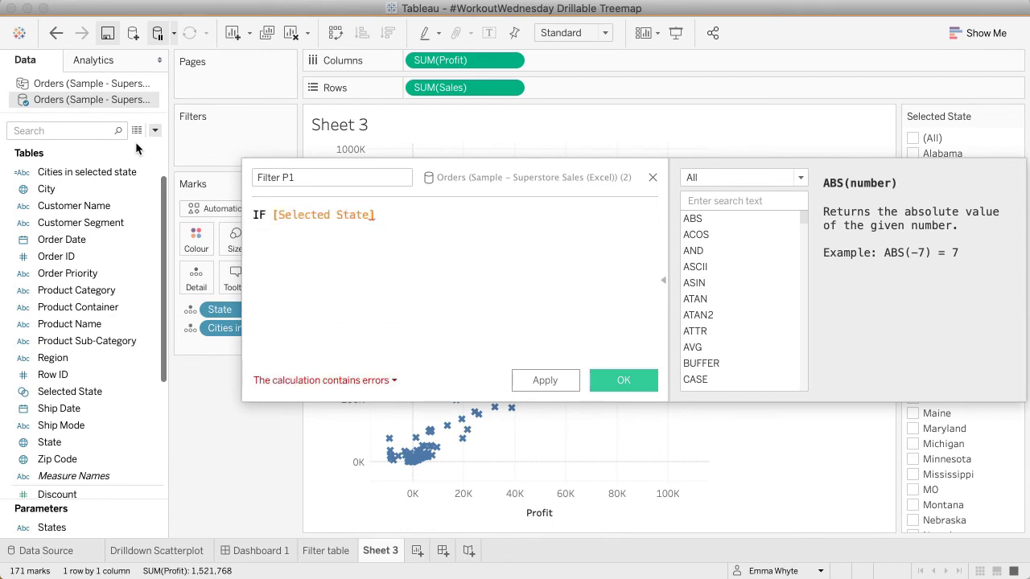
pyautogui.write('= FALSE')
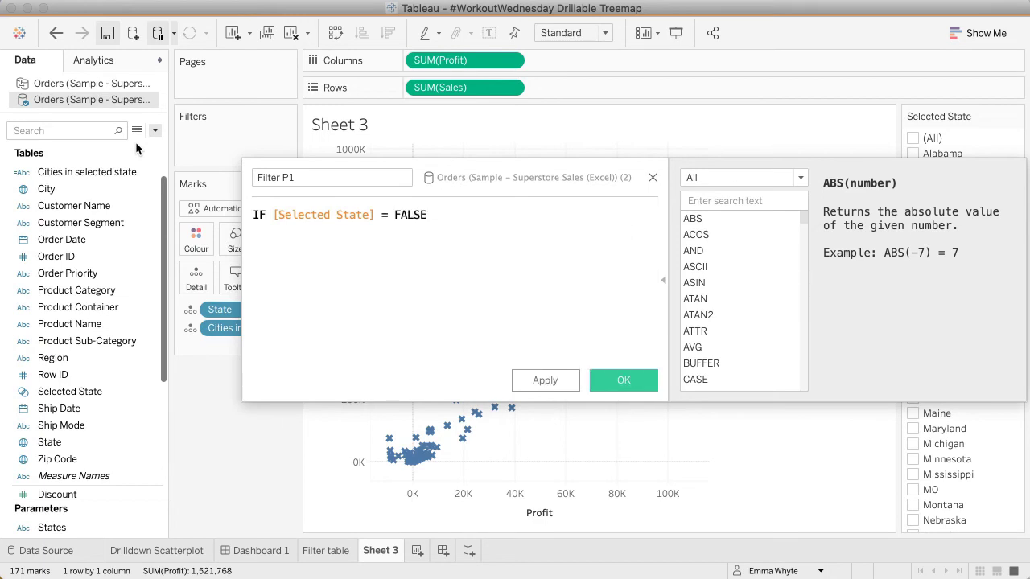
pyautogui.write(' THEN 1')
pyautogui.press('Return')
pyautogui.write('EL')
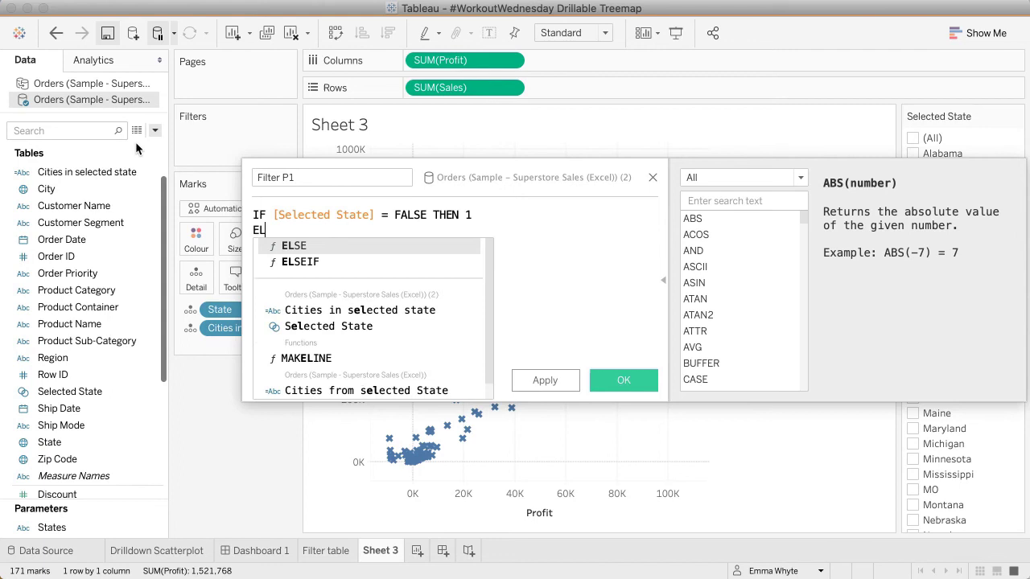
pyautogui.write('SEIF selec')
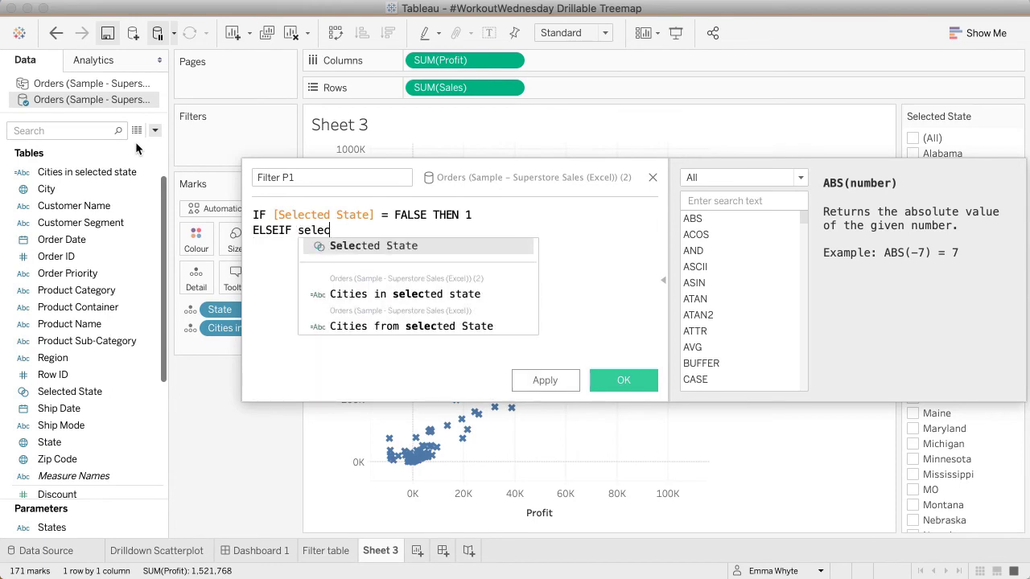
pyautogui.press('Return')
pyautogui.write('=')
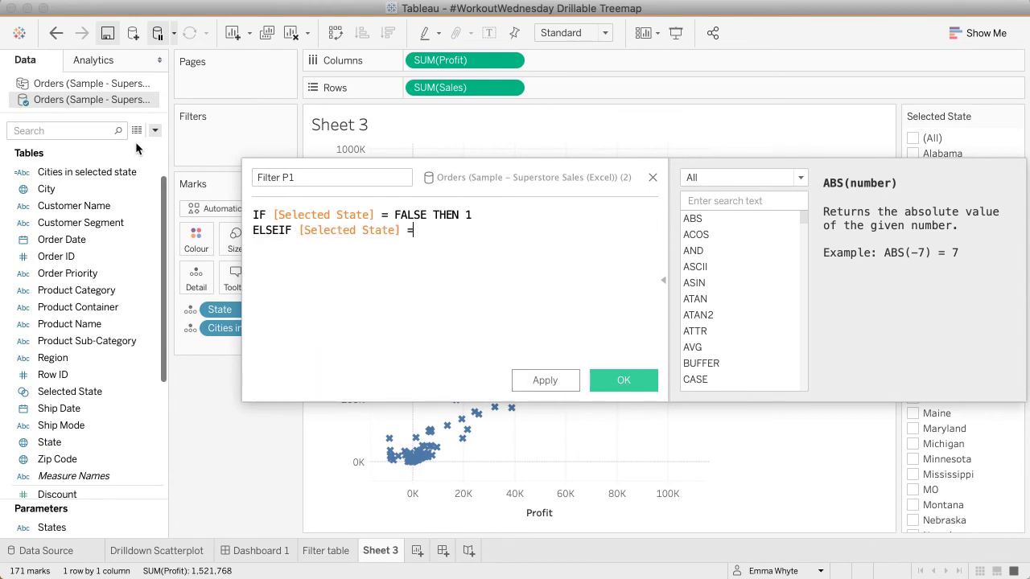
pyautogui.write(' TRUE THEN 2')
pyautogui.press('Return')
pyautogui.write('END')
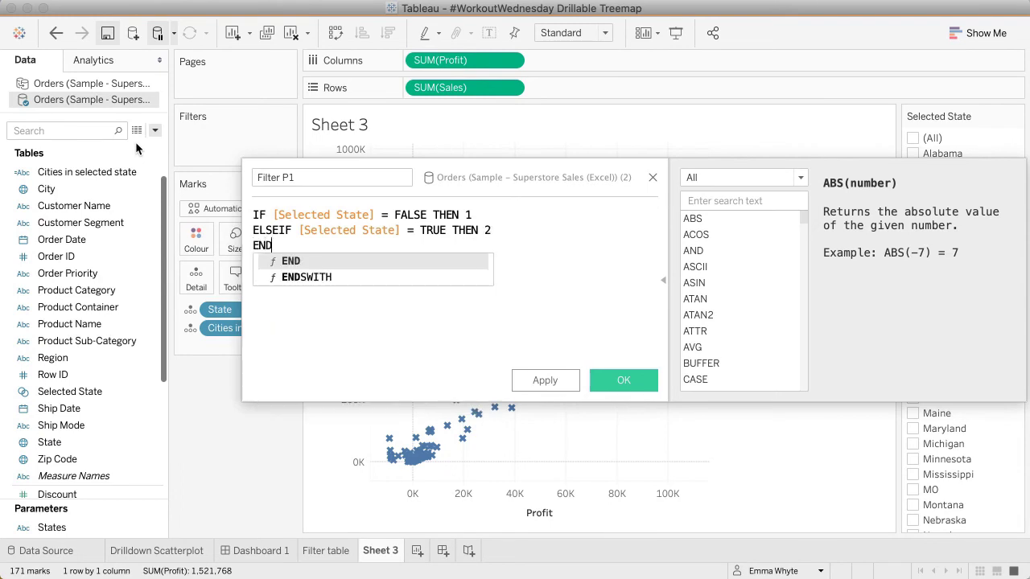
pyautogui.click(423, 338)
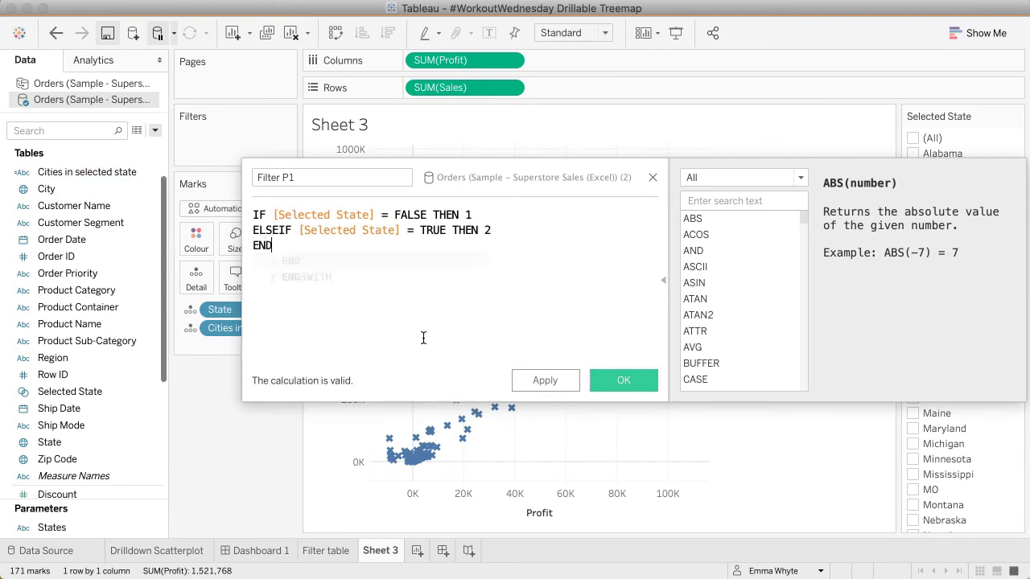
pyautogui.click(624, 383)
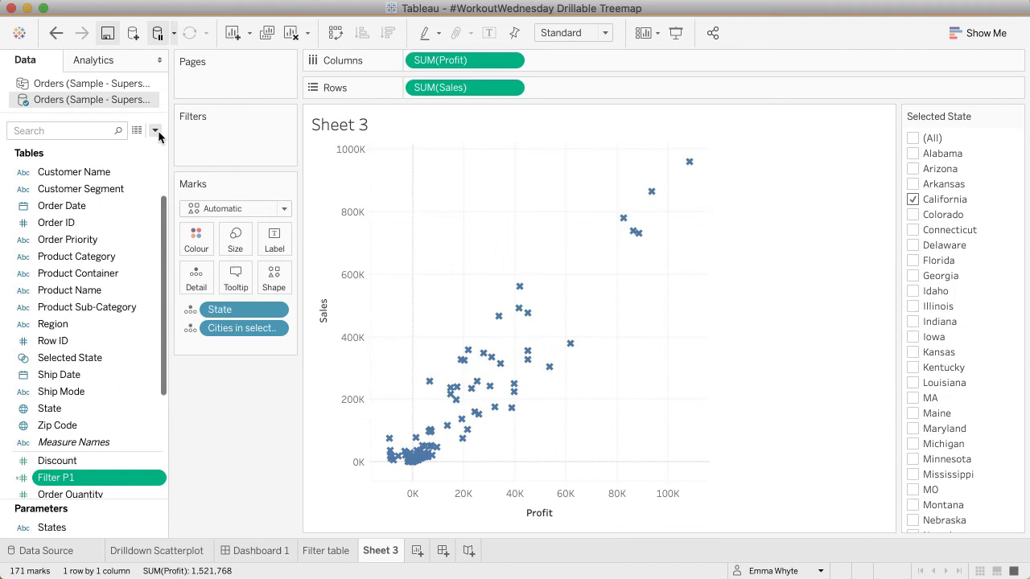
# Start a new calculated field named 'Filter p2'.
pyautogui.click(156, 131)
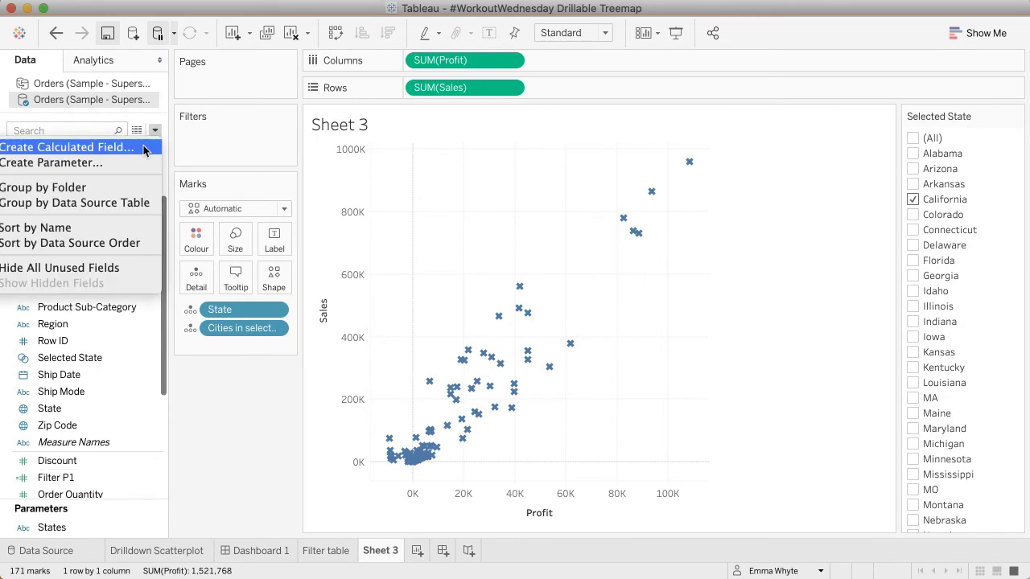
pyautogui.click(142, 144)
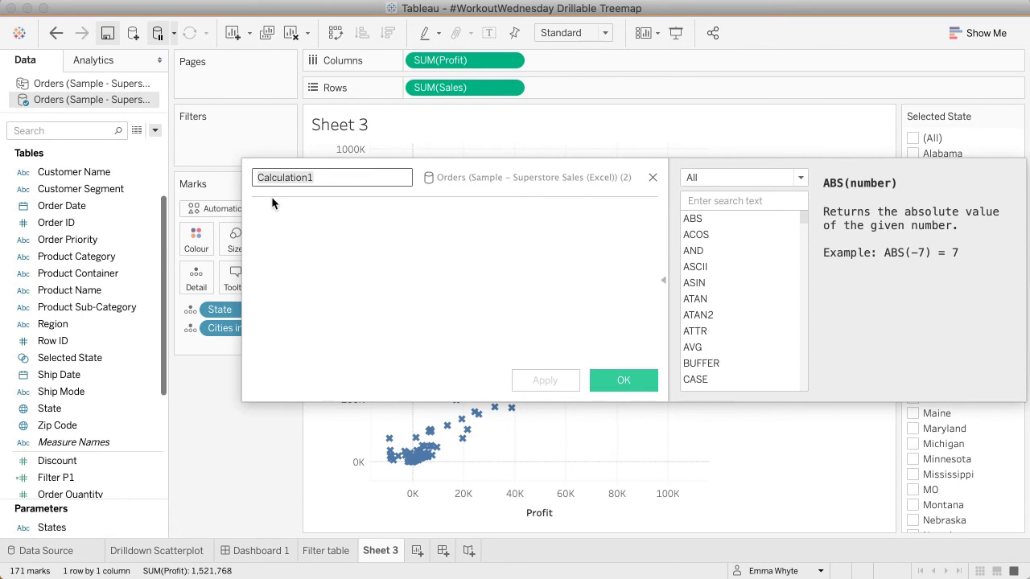
pyautogui.write('Filter p2')
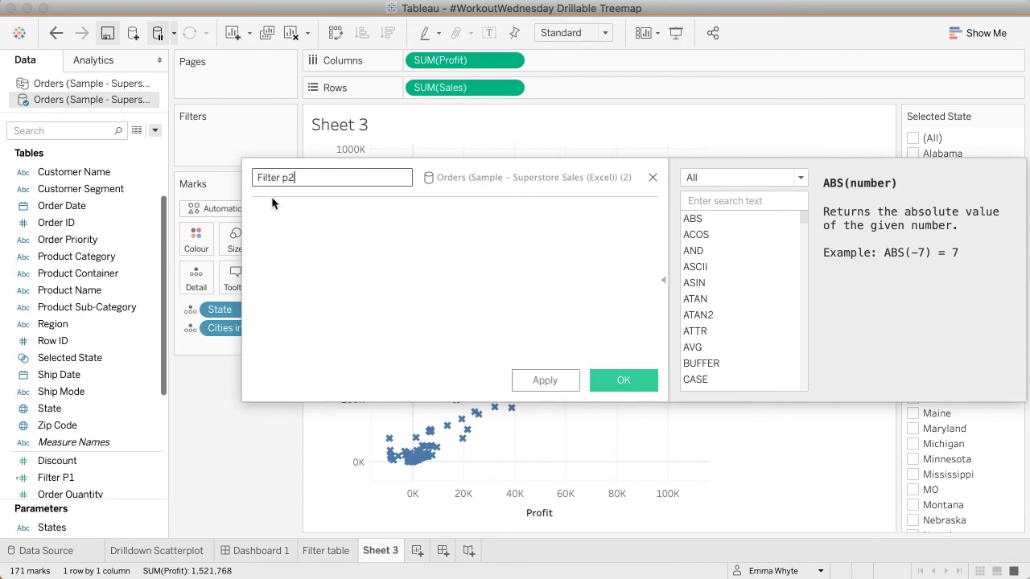
pyautogui.click(271, 196)
# Enter a FIXED level-of-detail expression taking max of Filter P1.
pyautogui.write('FIx')
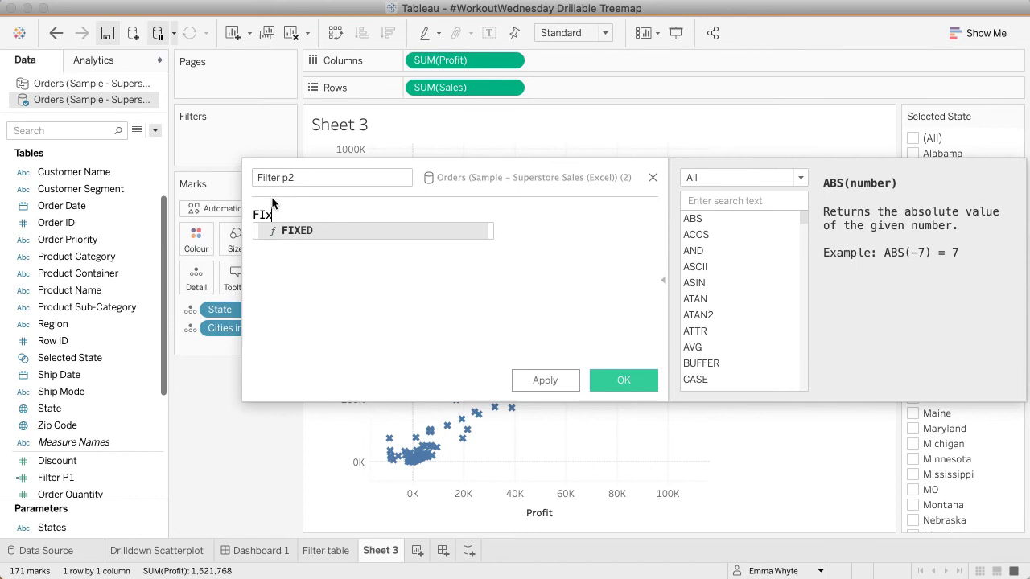
pyautogui.press('Return')
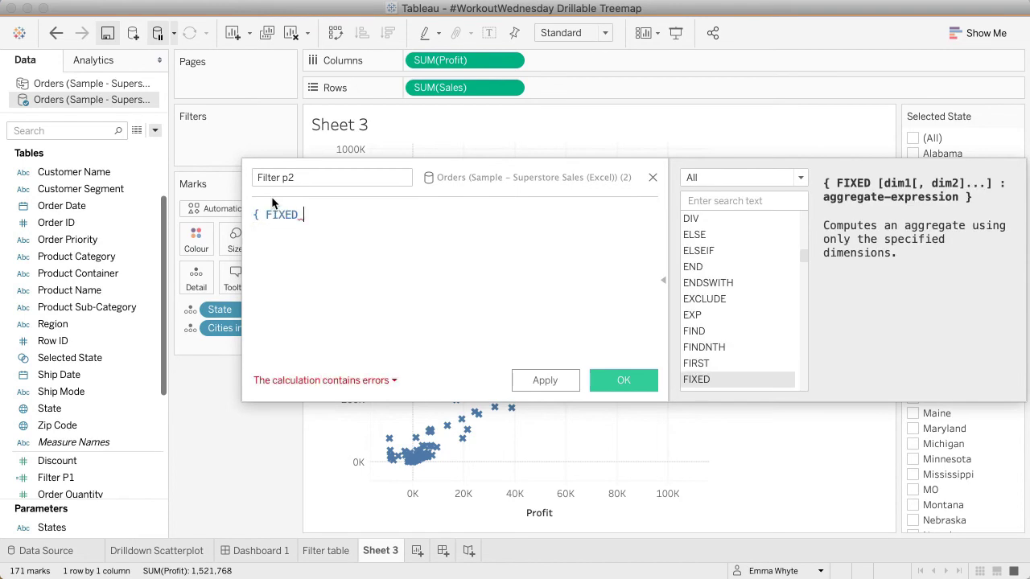
pyautogui.write(': max')
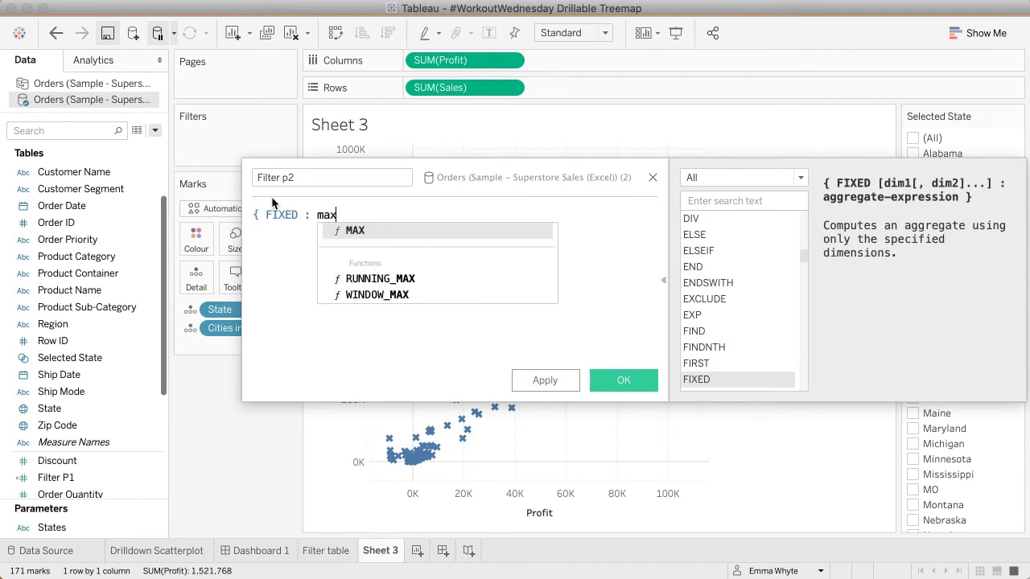
pyautogui.write('{filter')
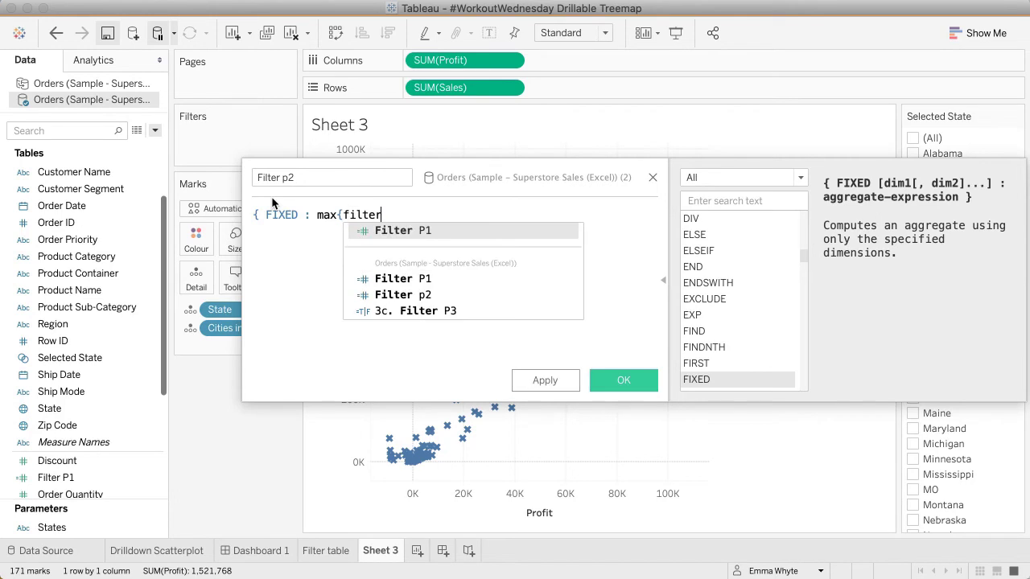
pyautogui.press('Return')
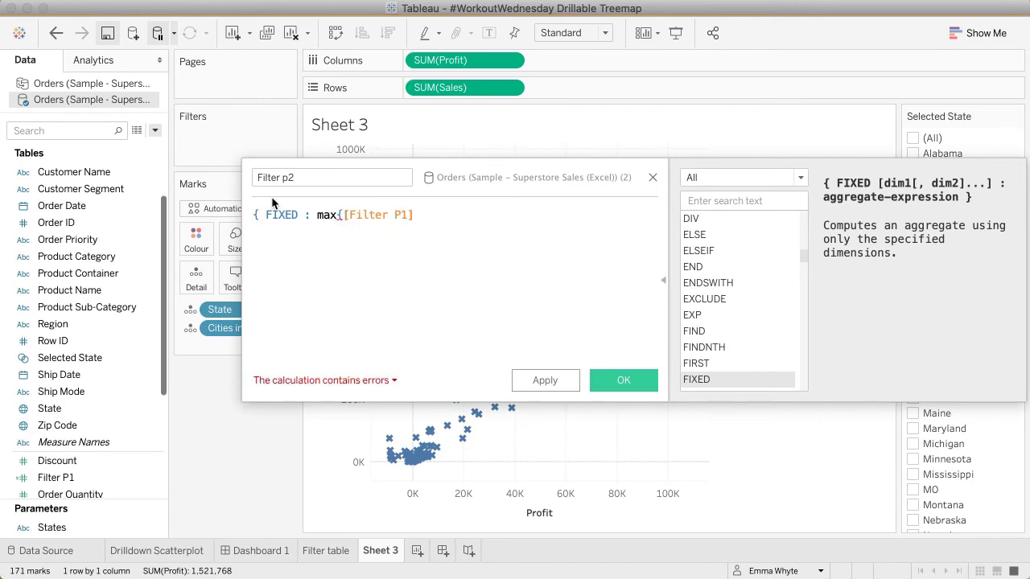
pyautogui.write(')}')
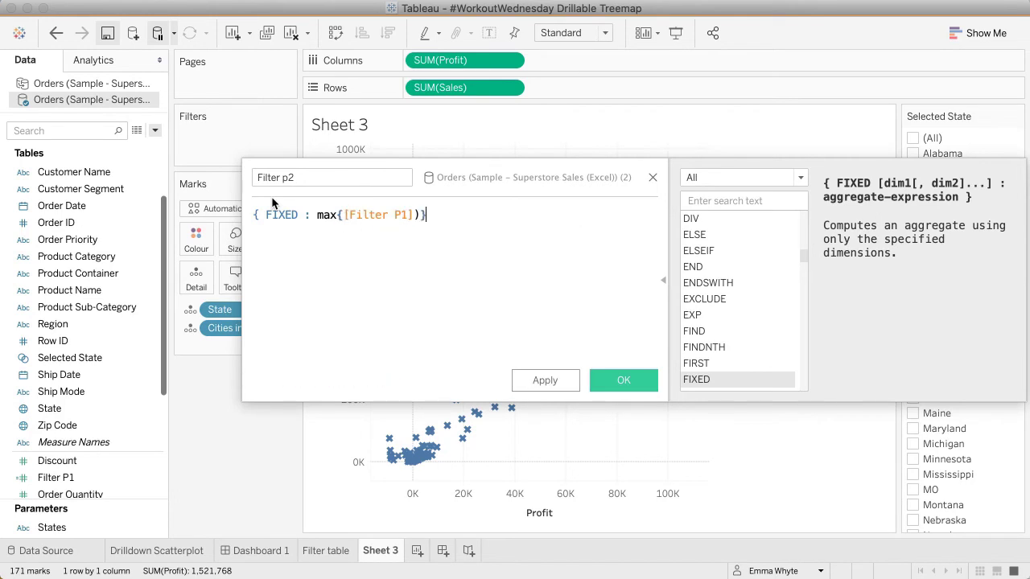
# Fix the brackets and remove the FIXED : prefix so it reads {max([Filter P1])}, then save.
pyautogui.click(345, 211)
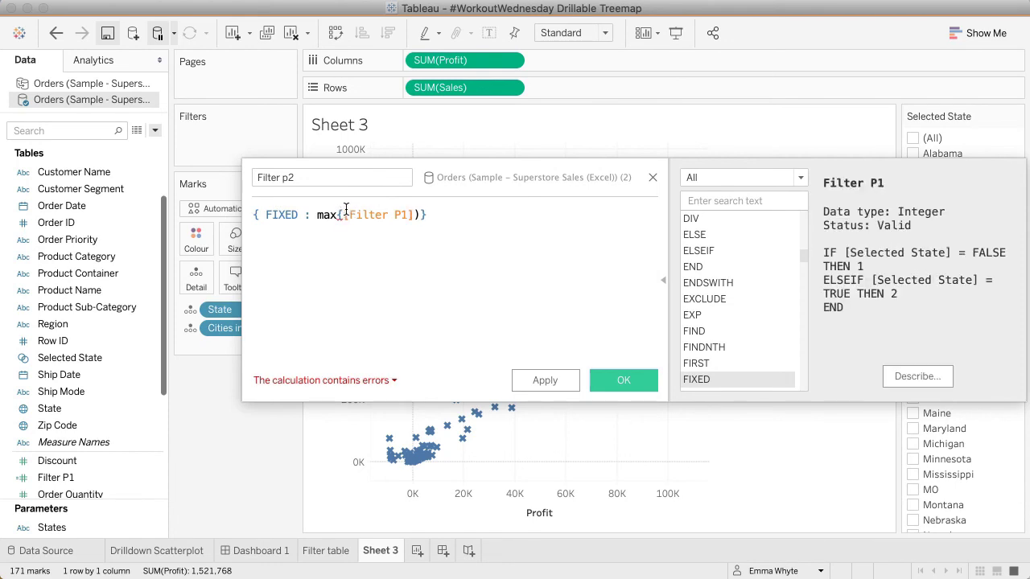
pyautogui.write('[')
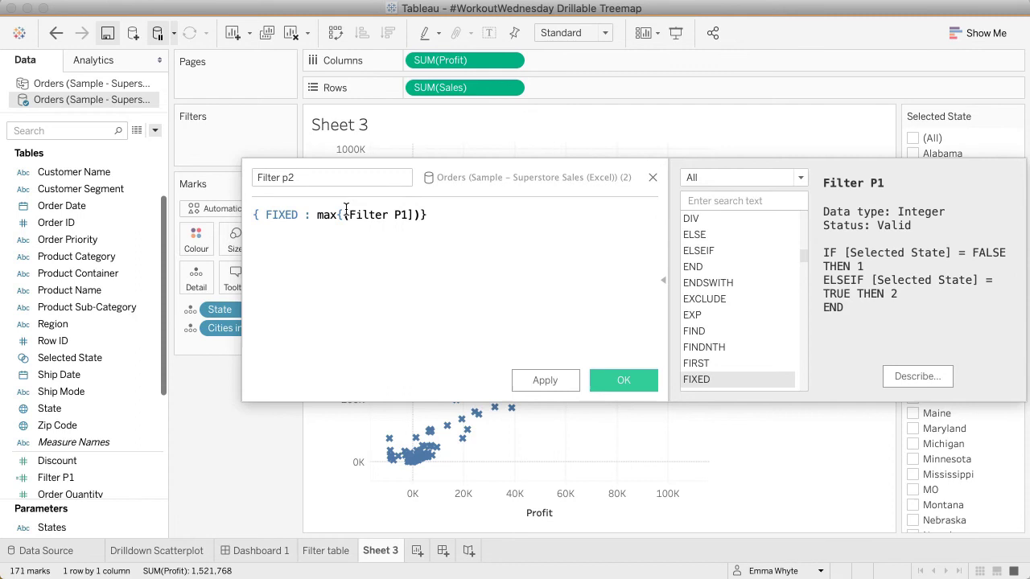
pyautogui.press('BackSpace')
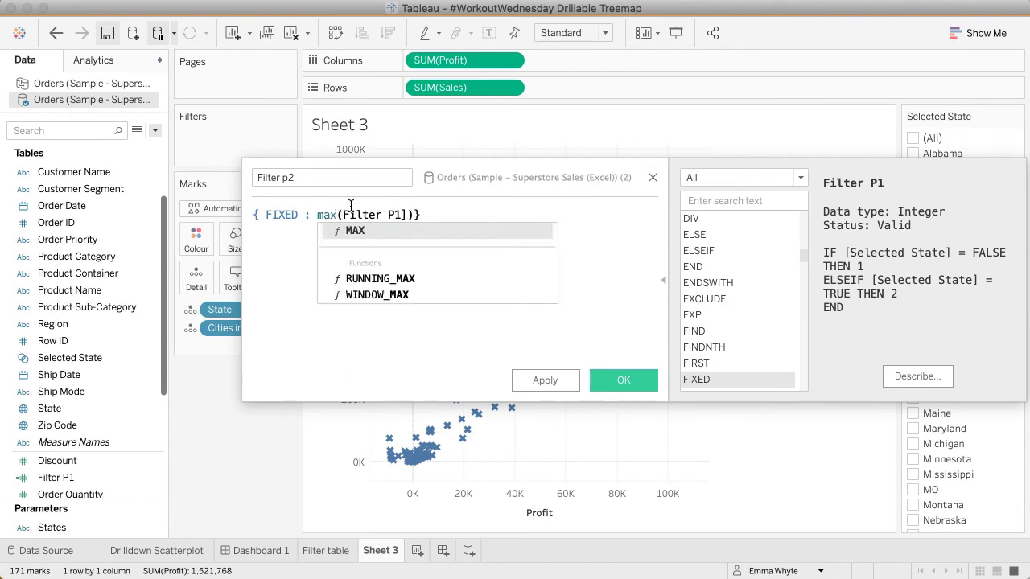
pyautogui.write('(')
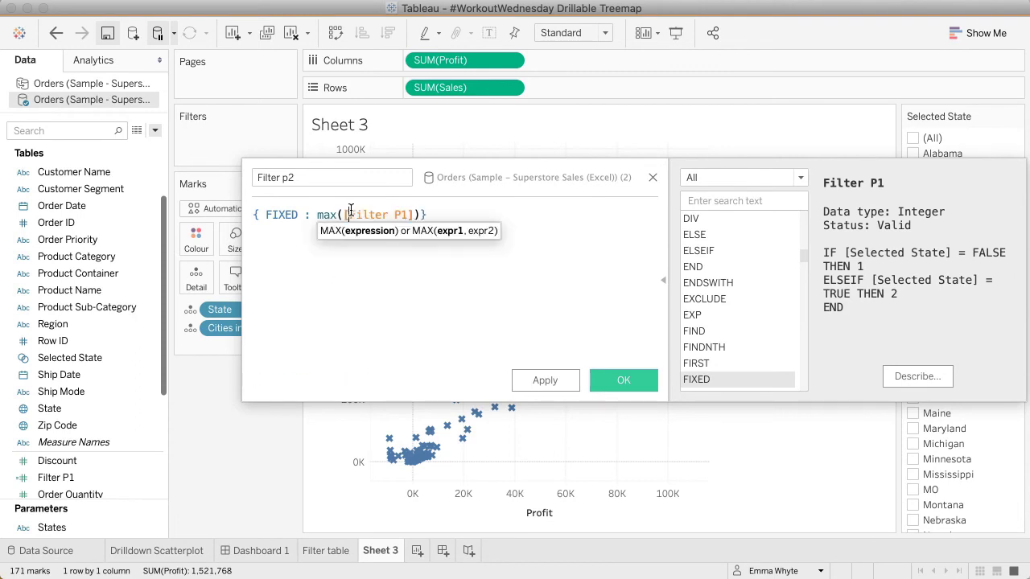
pyautogui.click(317, 215)
pyautogui.moveTo(316, 215); pyautogui.dragTo(264, 214)
pyautogui.press('BackSpace')
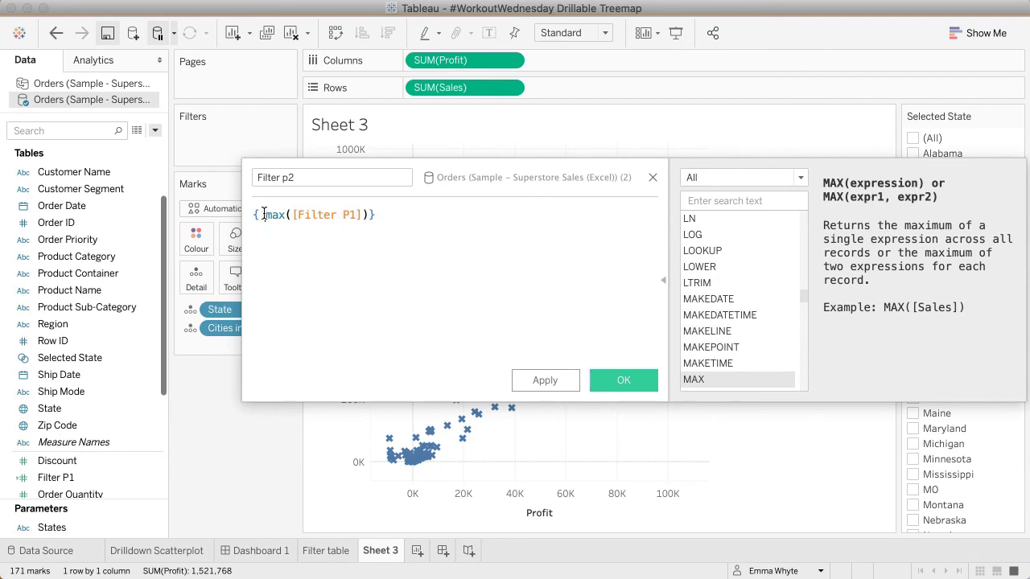
pyautogui.press('Delete')
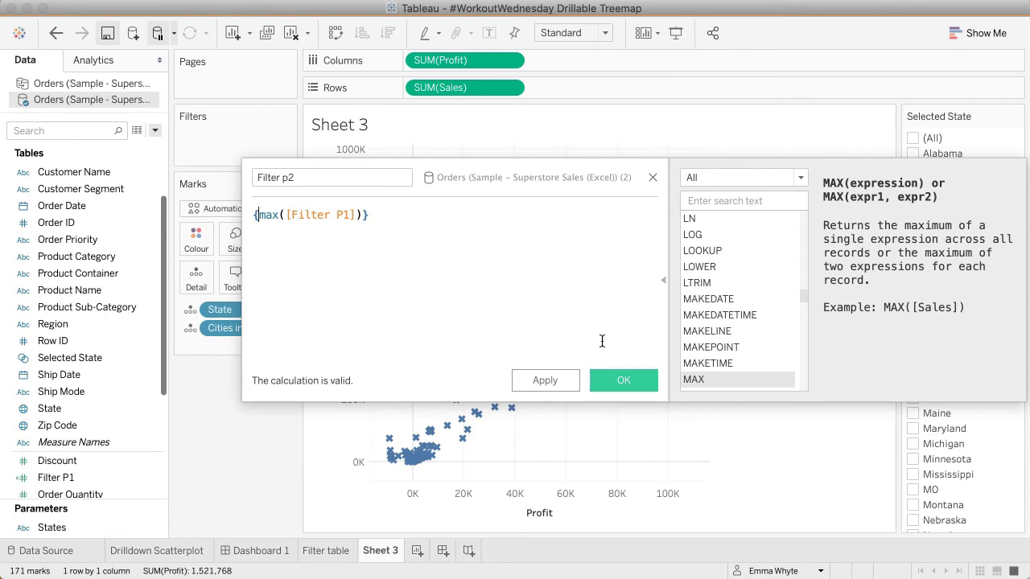
pyautogui.click(600, 375)
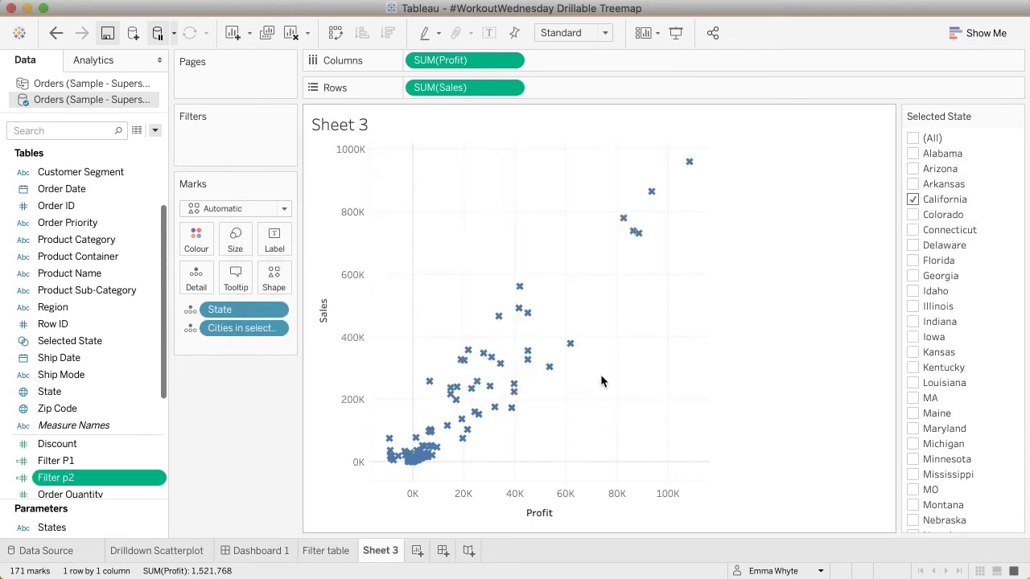
# Start a new calculated field named Filter p3, after backing out of a stray parameter dialog.
pyautogui.click(156, 131)
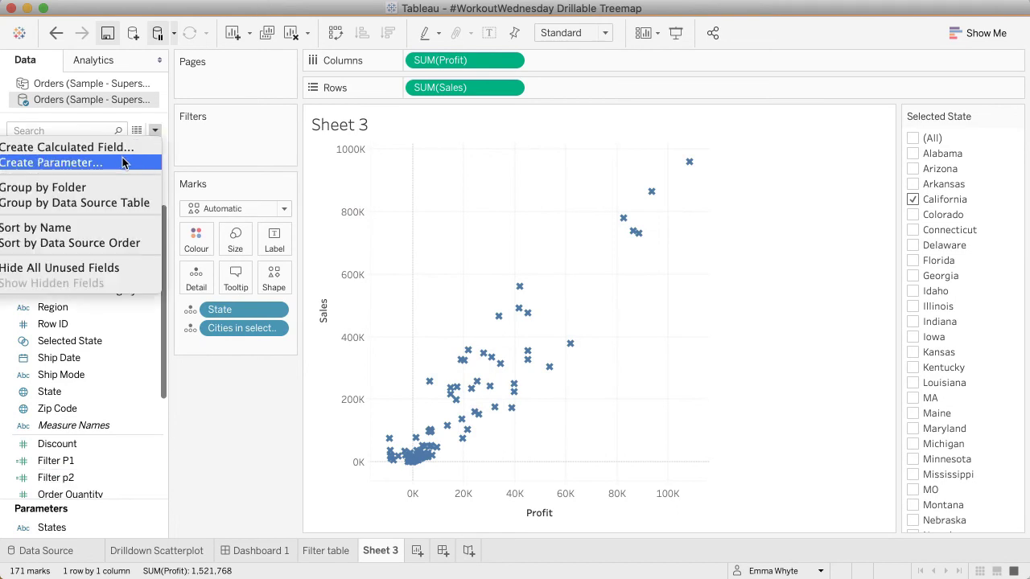
pyautogui.click(137, 162)
pyautogui.click(617, 399)
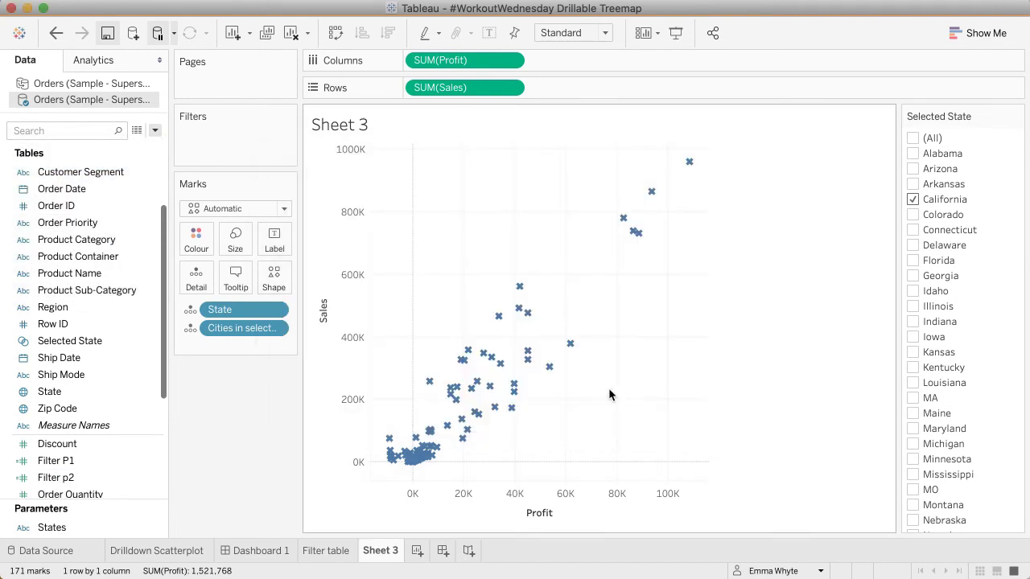
pyautogui.click(155, 131)
pyautogui.click(80, 144)
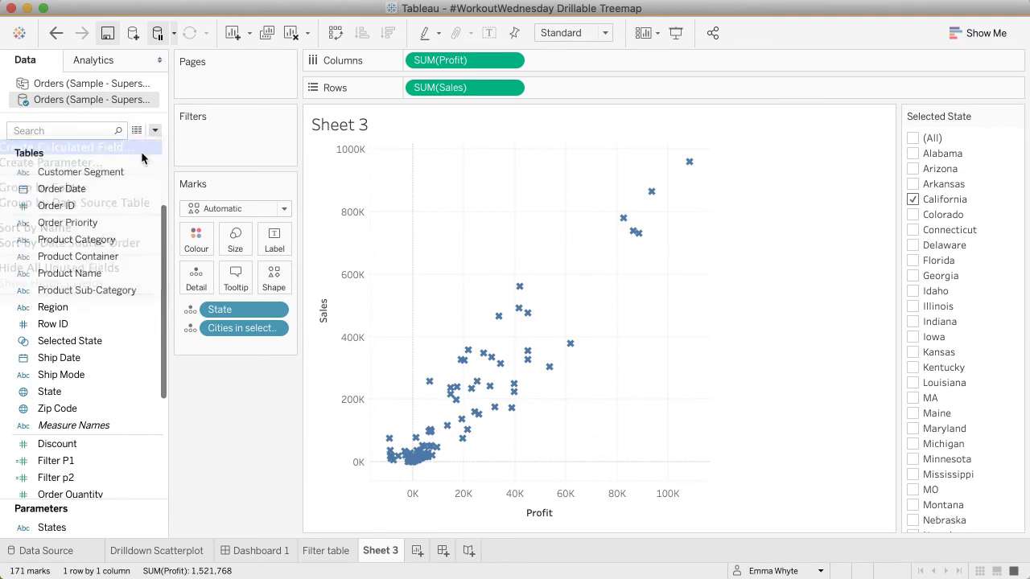
pyautogui.write('Filter p3')
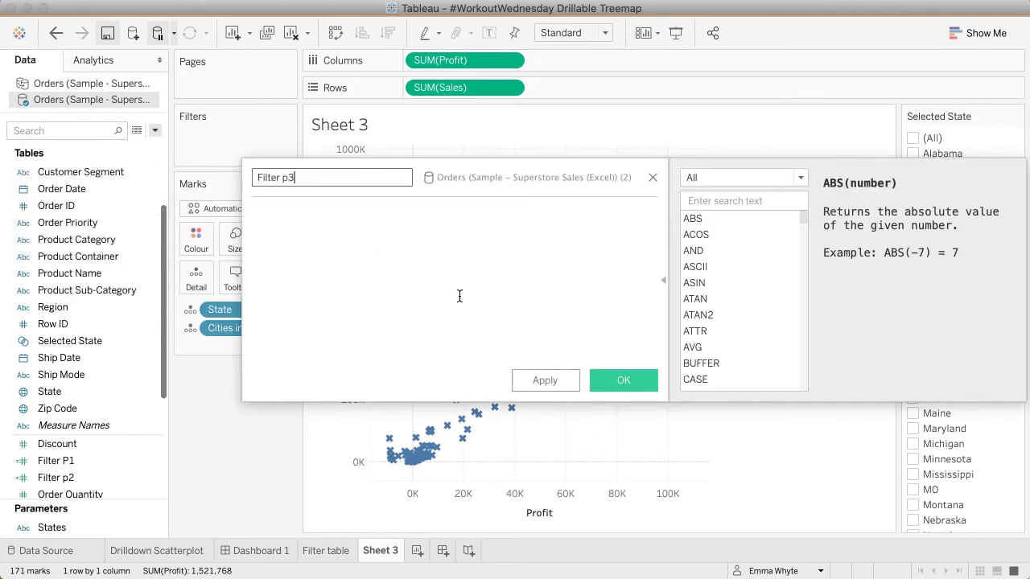
pyautogui.press('Tab')
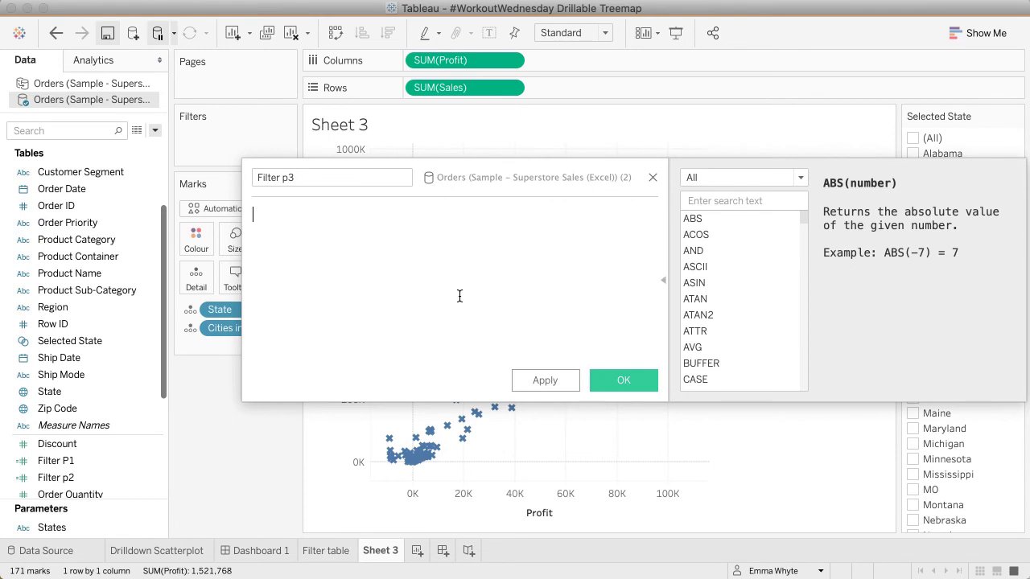
# Define Filter p3 as [Filter P1]=[Filter p2], save it, and filter the sheet to True.
pyautogui.write('filt')
pyautogui.press('Return')
pyautogui.write('=filter')
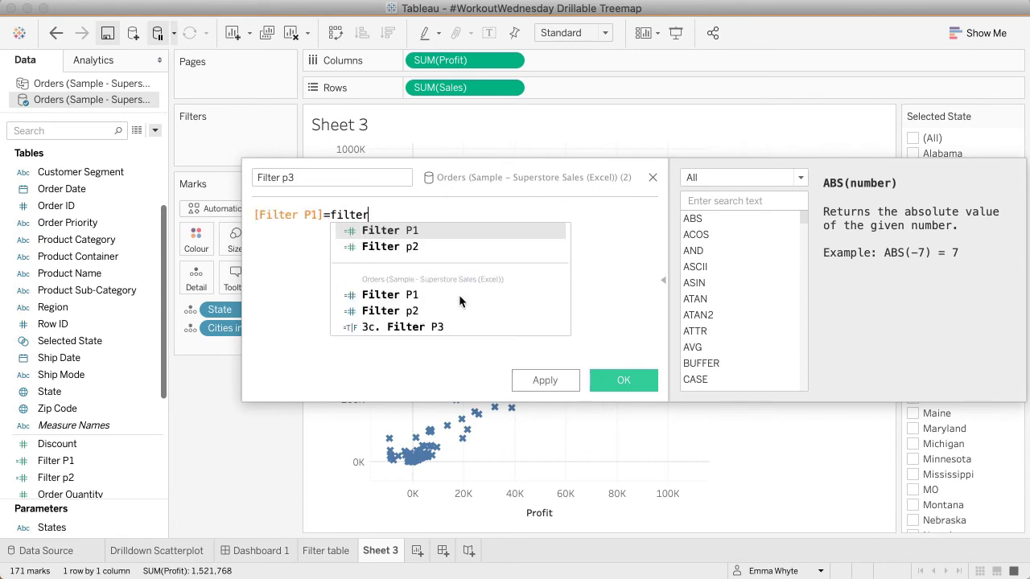
pyautogui.press('Down')
pyautogui.press('Return')
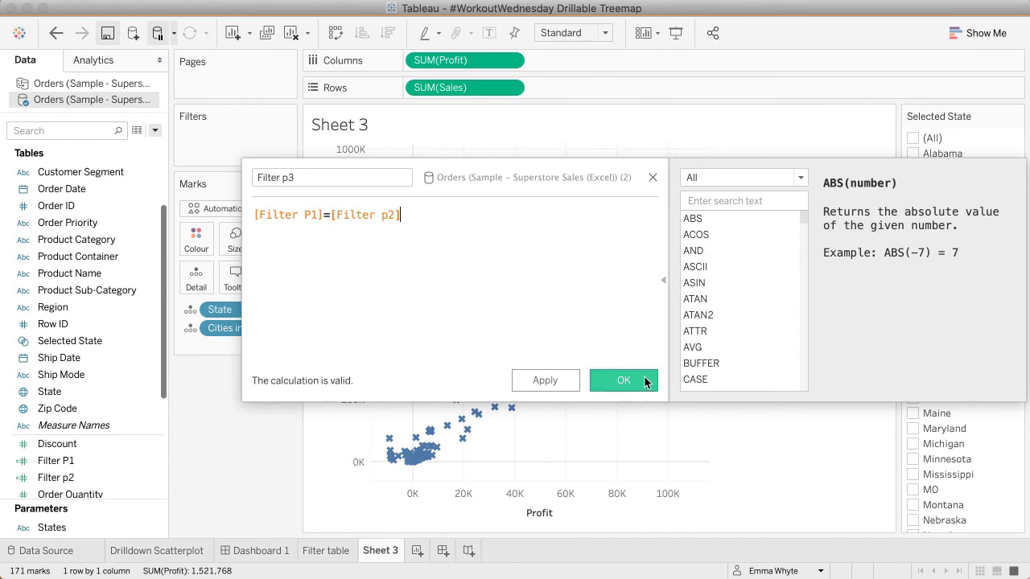
pyautogui.click(645, 379)
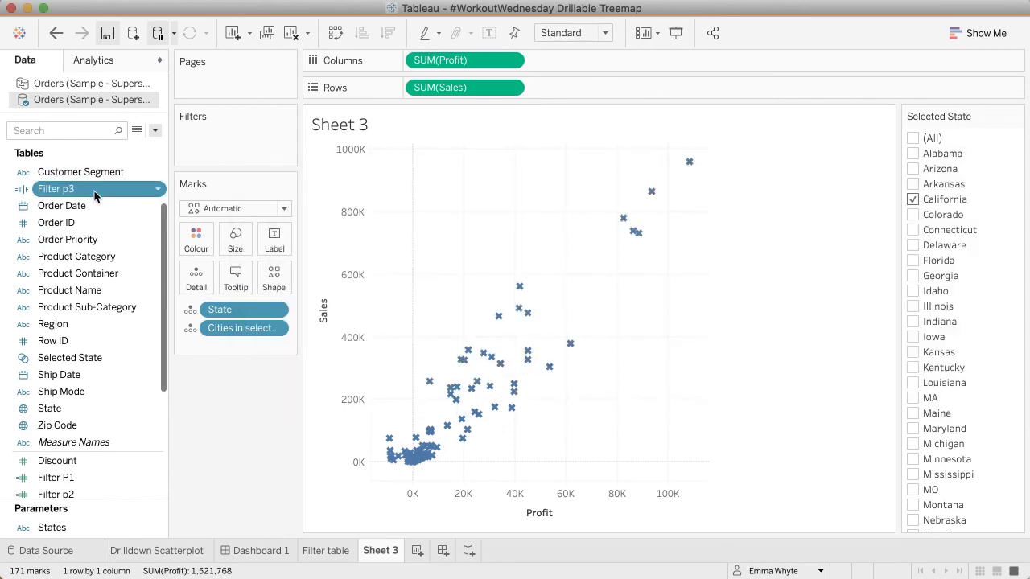
pyautogui.moveTo(94, 196); pyautogui.dragTo(214, 141)
pyautogui.click(366, 171)
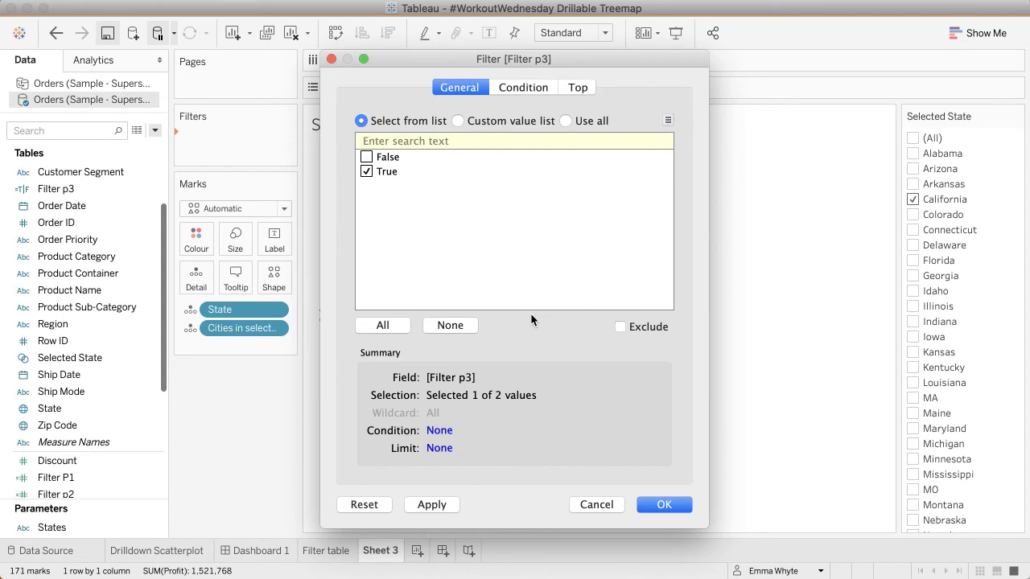
# Apply the Filter p3: True filter and drill up from San Francisco to the 48-state view.
pyautogui.click(664, 505)
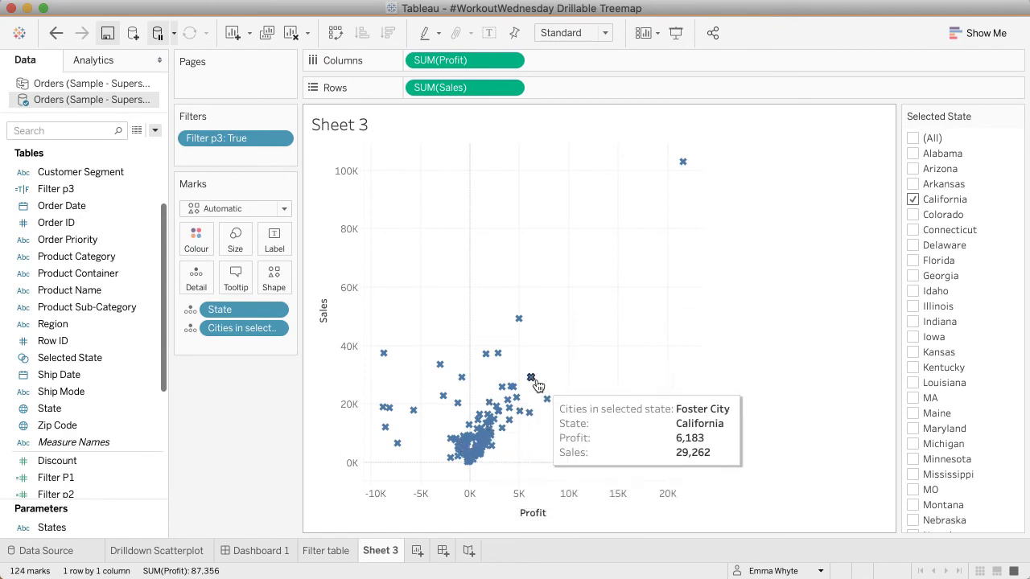
pyautogui.click(683, 163)
pyautogui.click(683, 164)
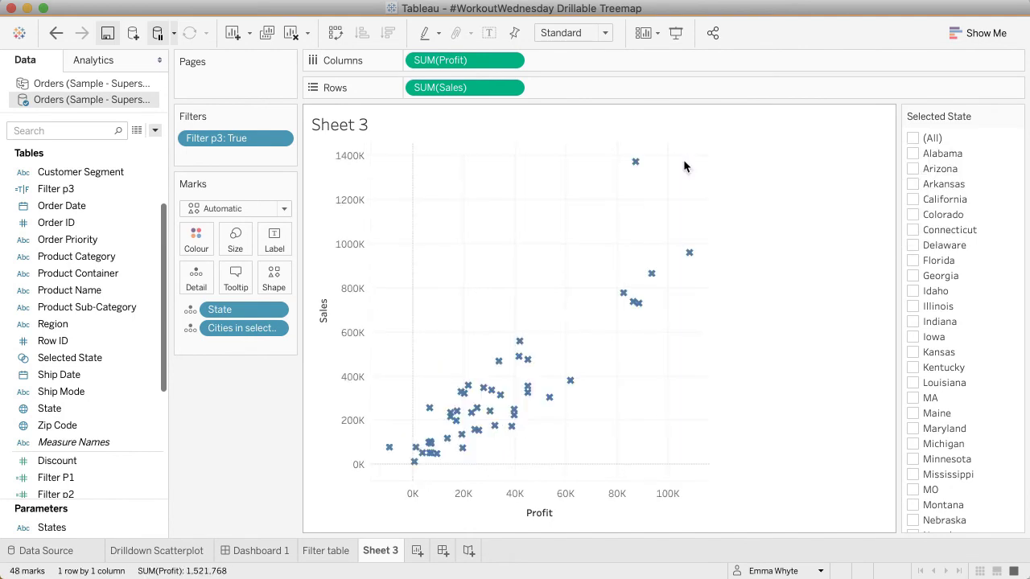
pyautogui.moveTo(640, 163)
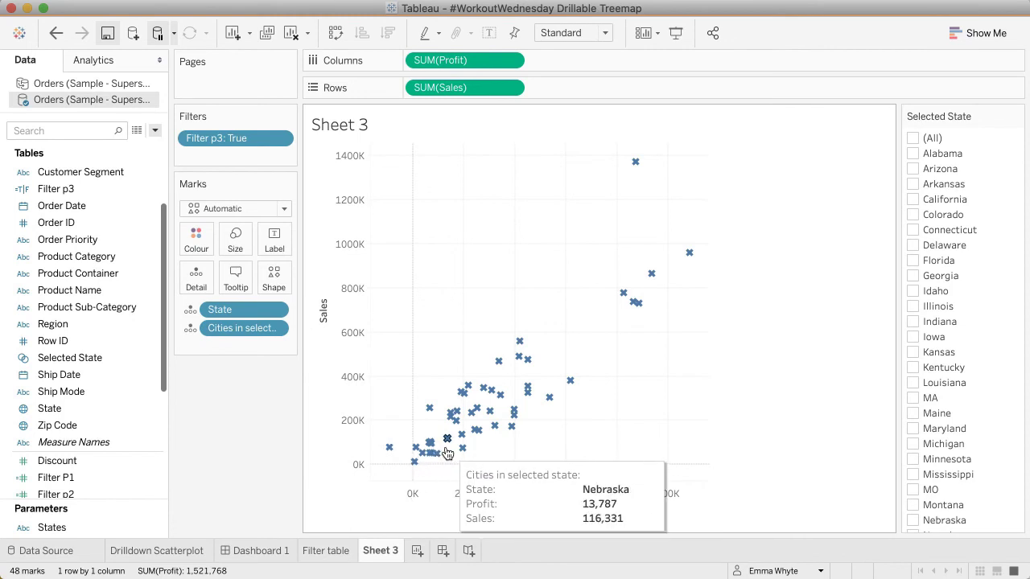
# Tick California in the Filter table's Selected States to verify Filter P1 and p2 equal 2.000, then return to Sheet 3.
pyautogui.click(332, 552)
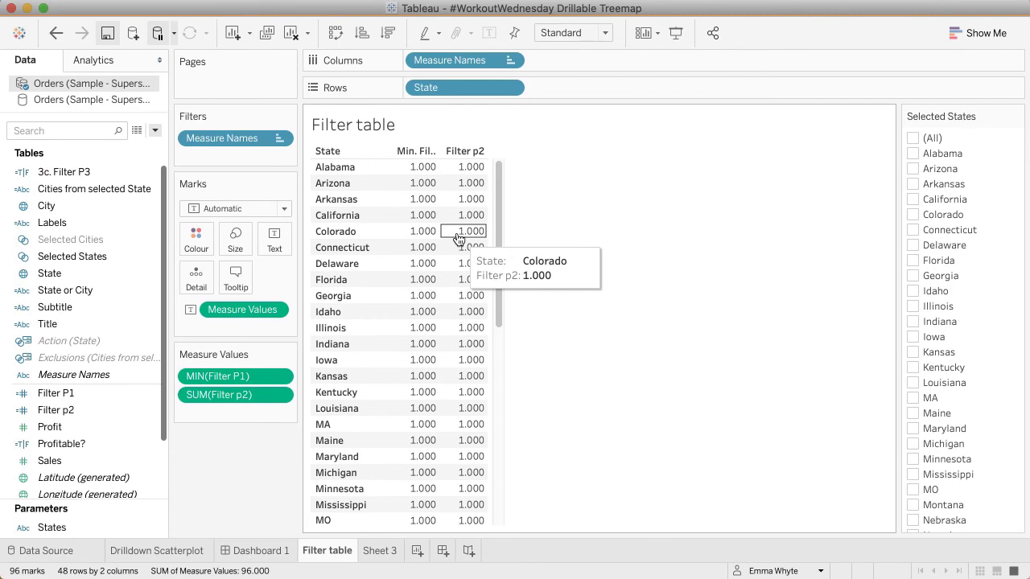
pyautogui.click(913, 199)
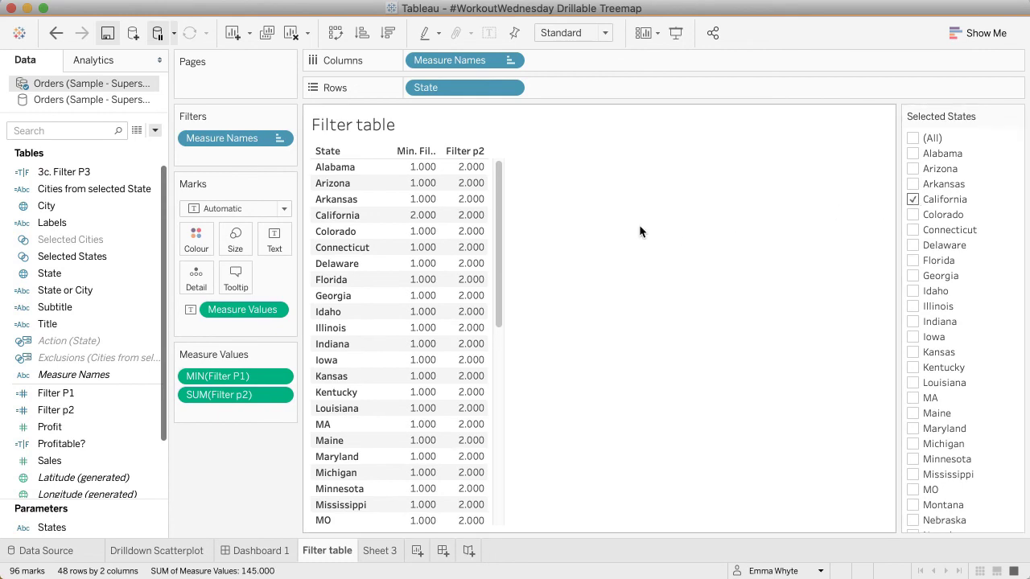
pyautogui.moveTo(414, 223)
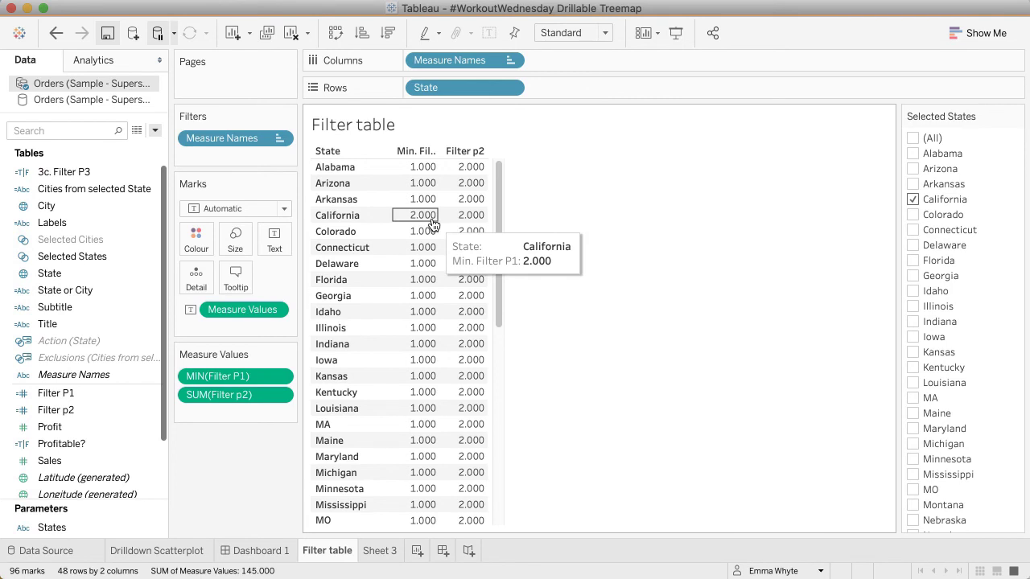
pyautogui.click(374, 553)
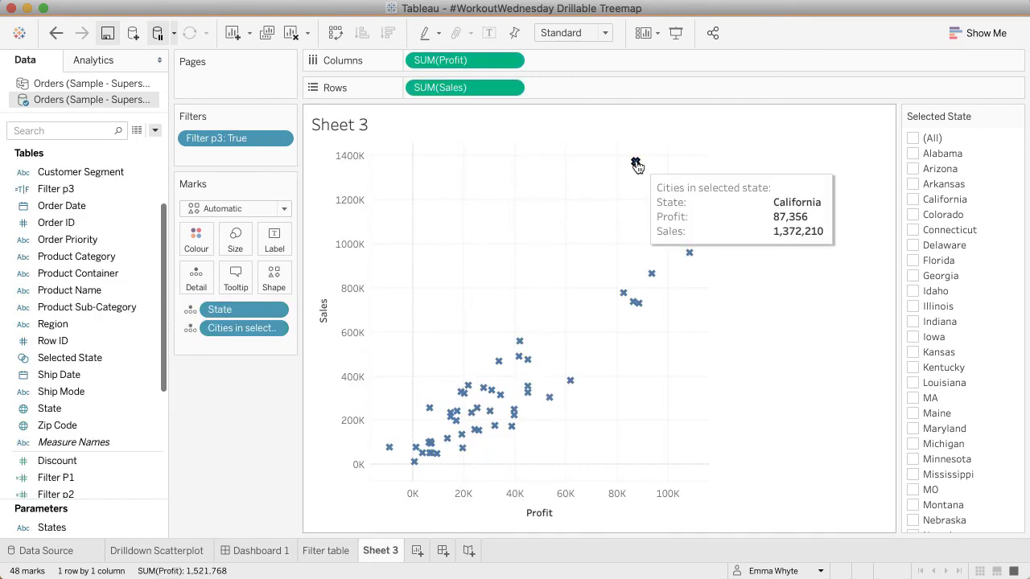
# Drill into California's 124 city marks and check tooltips for cities such as Concord.
pyautogui.click(635, 164)
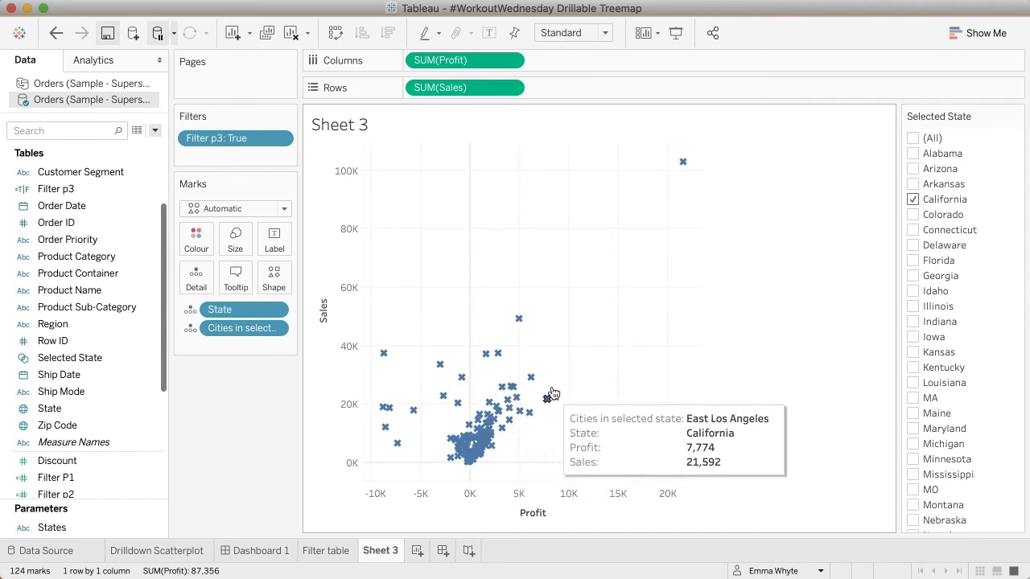
pyautogui.moveTo(519, 321)
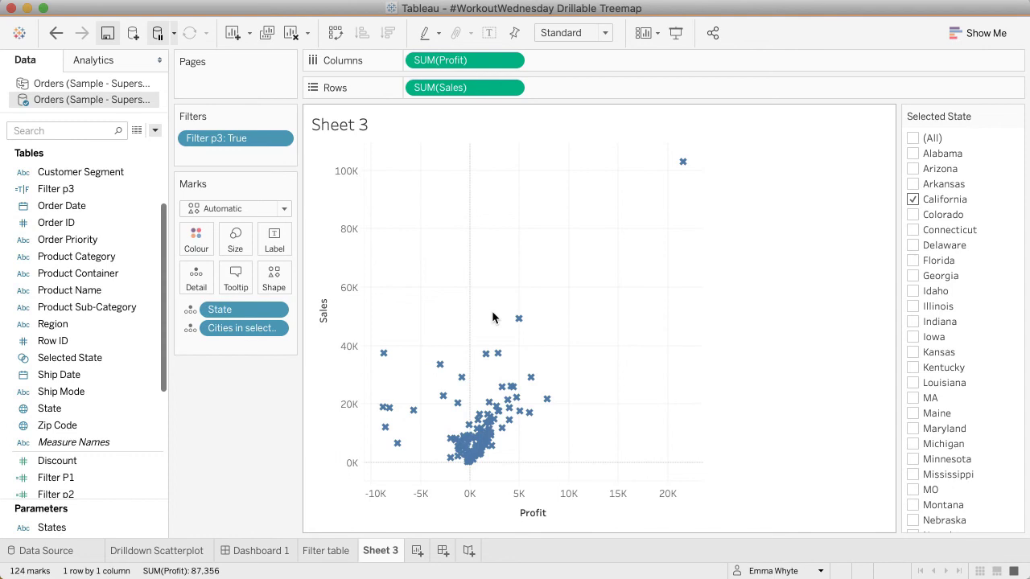
pyautogui.moveTo(461, 379)
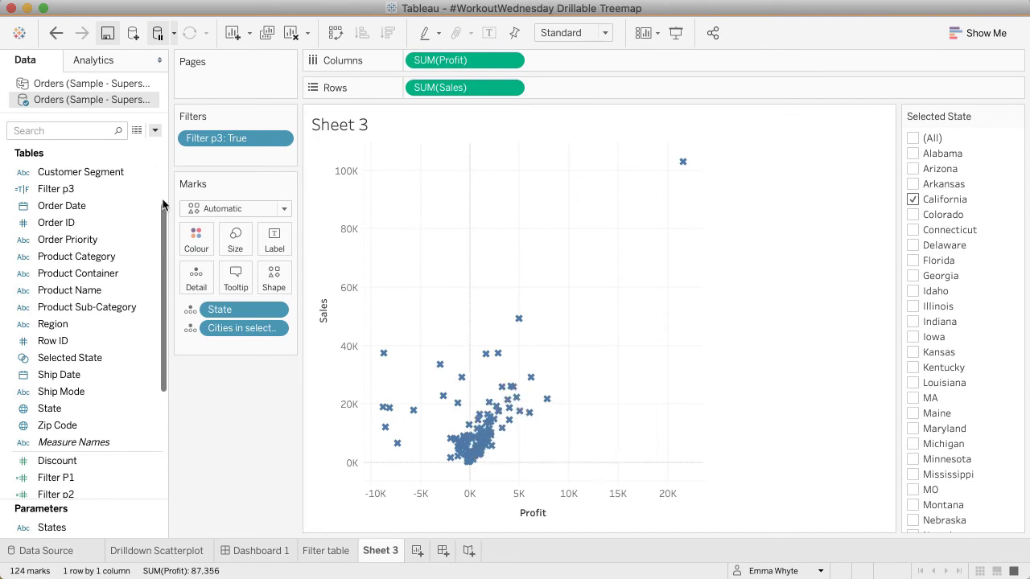
# Start a new calculated field named Profitable?
pyautogui.click(155, 131)
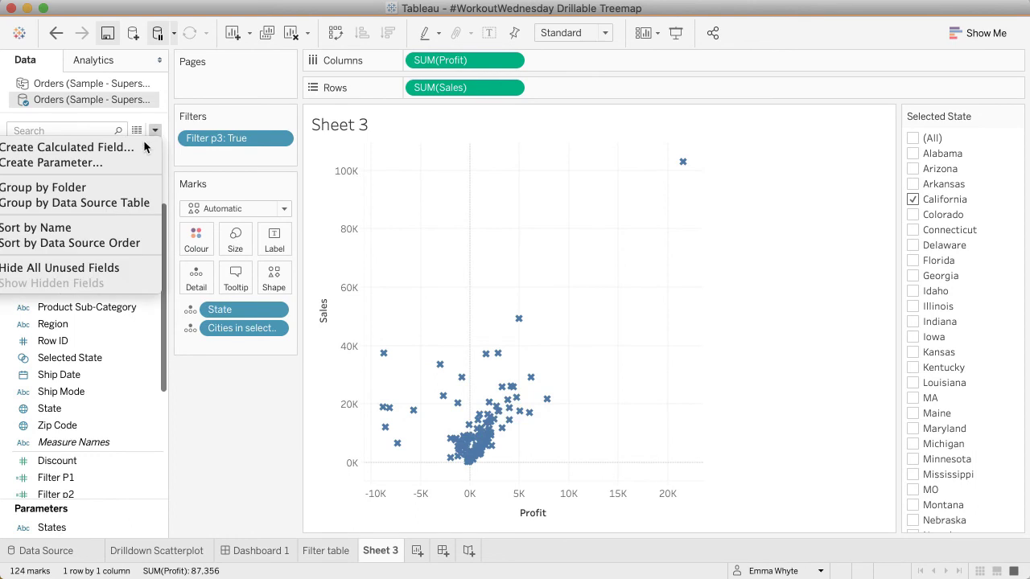
pyautogui.click(141, 143)
pyautogui.write('Profitable?')
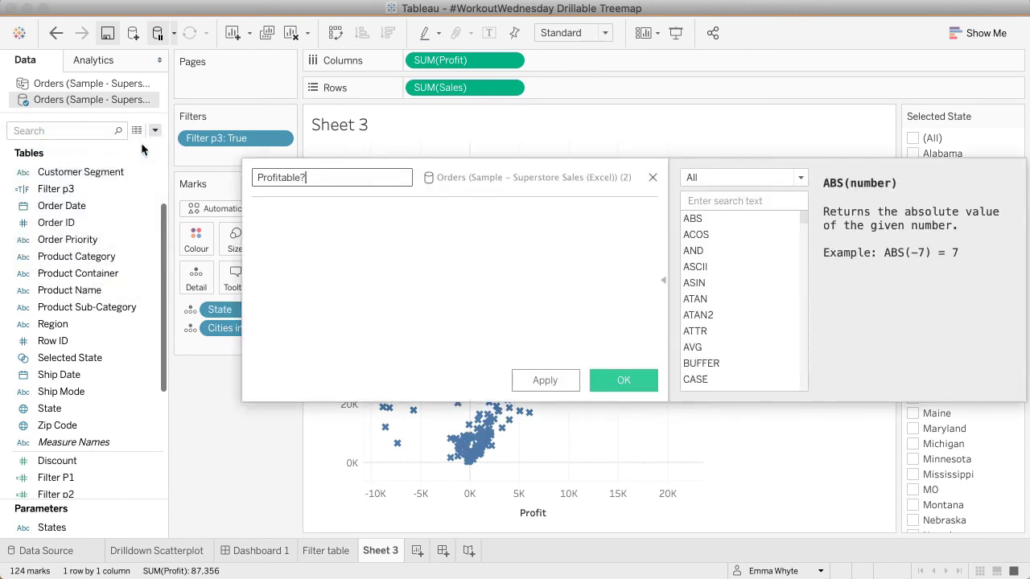
pyautogui.press('Tab')
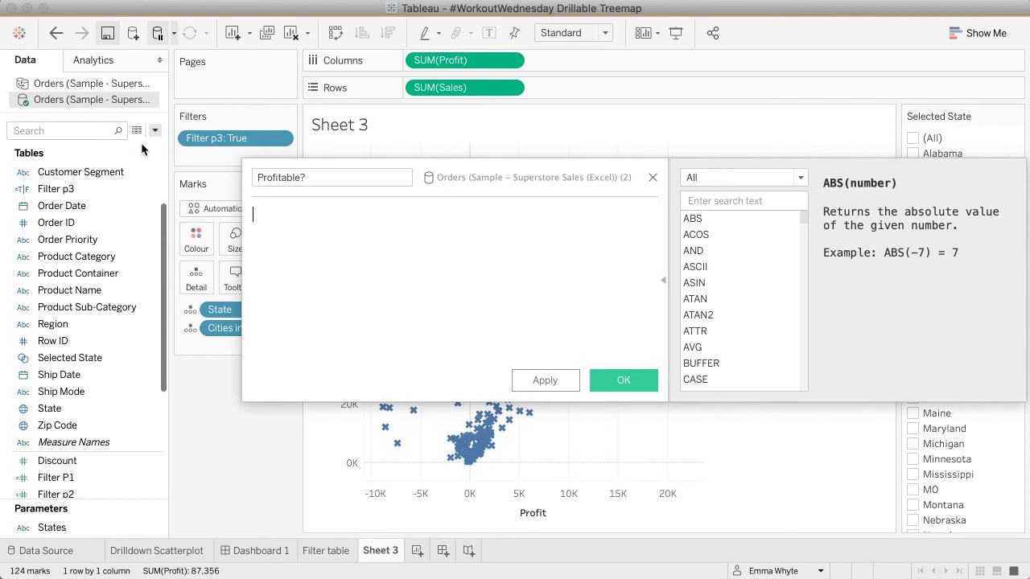
# Define Profitable? as SUM([Profit])>0 and use it to colour the marks.
pyautogui.write('sum')
pyautogui.press('Return')
pyautogui.write('prio)')
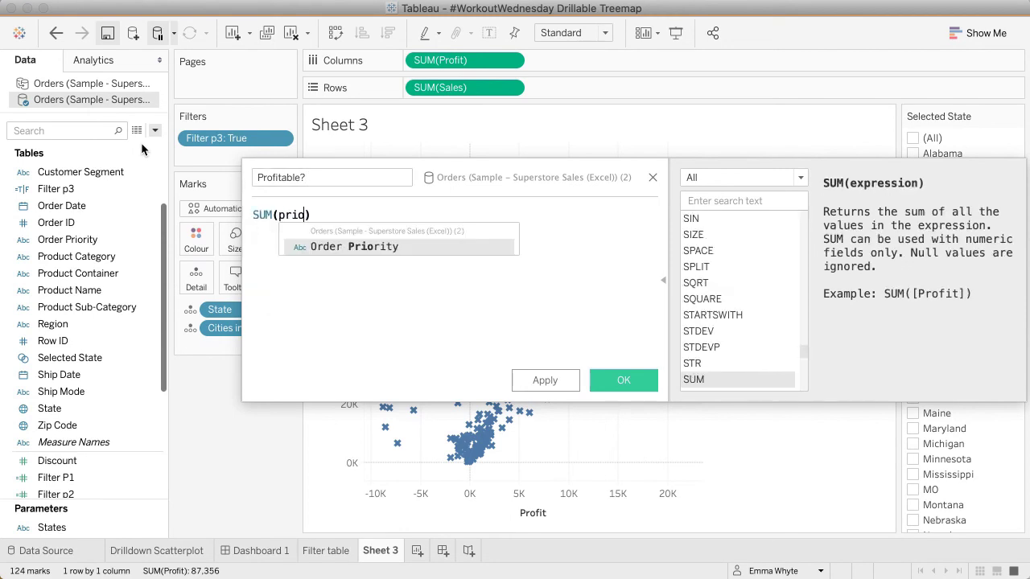
pyautogui.press('BackSpace')
pyautogui.write('ofi')
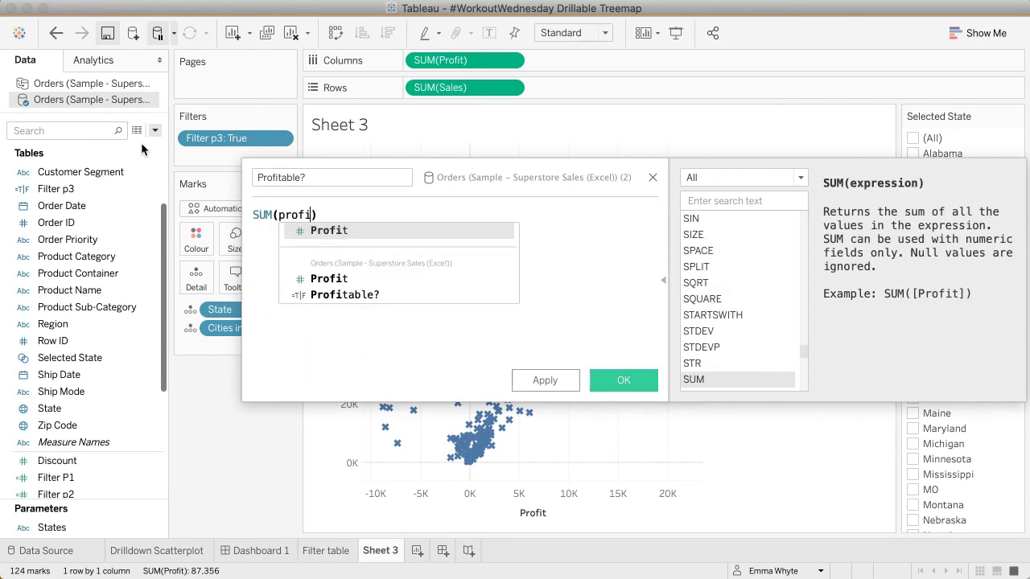
pyautogui.press('Return')
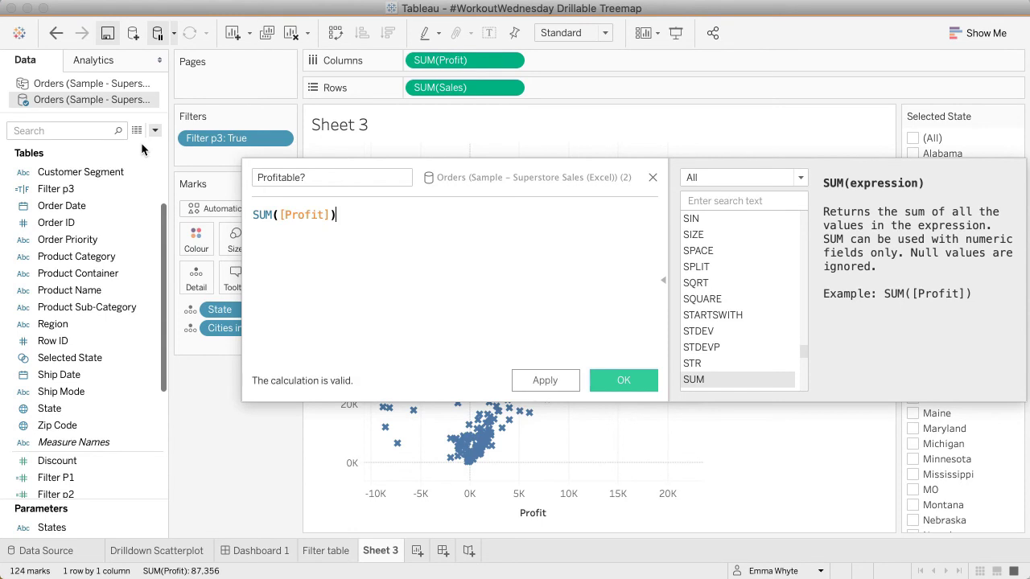
pyautogui.write('>0')
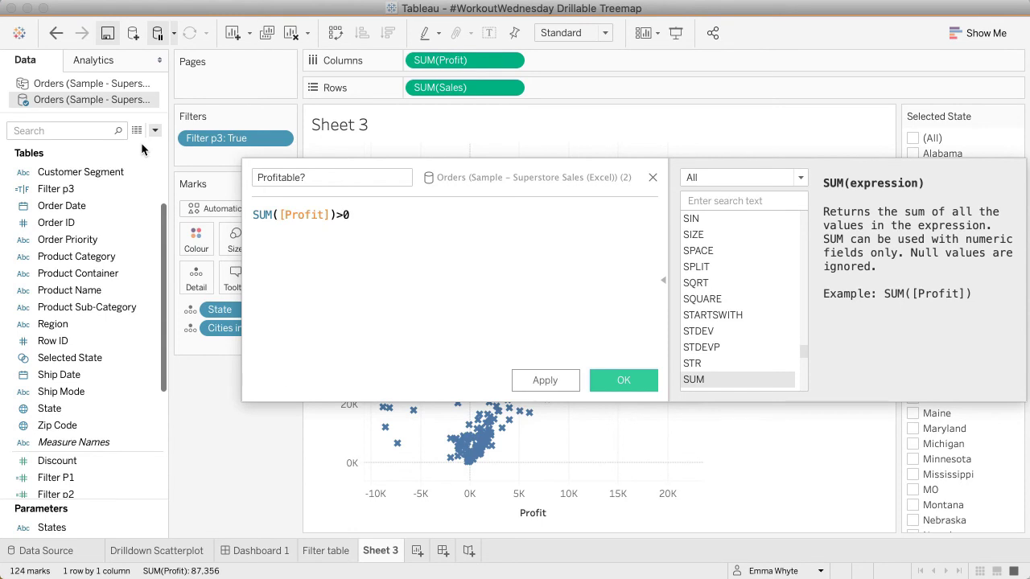
pyautogui.click(622, 381)
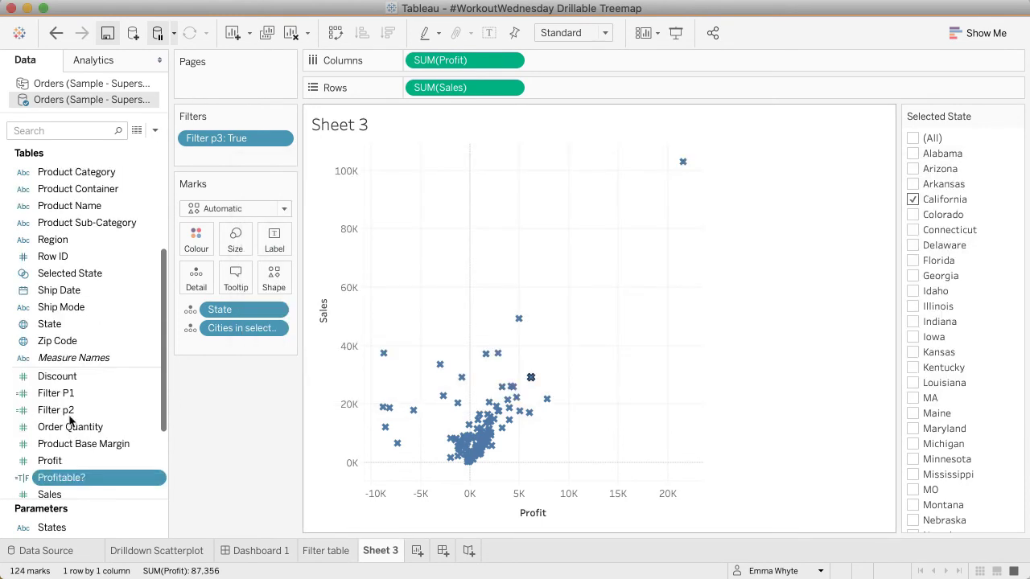
pyautogui.moveTo(56, 478); pyautogui.dragTo(196, 240)
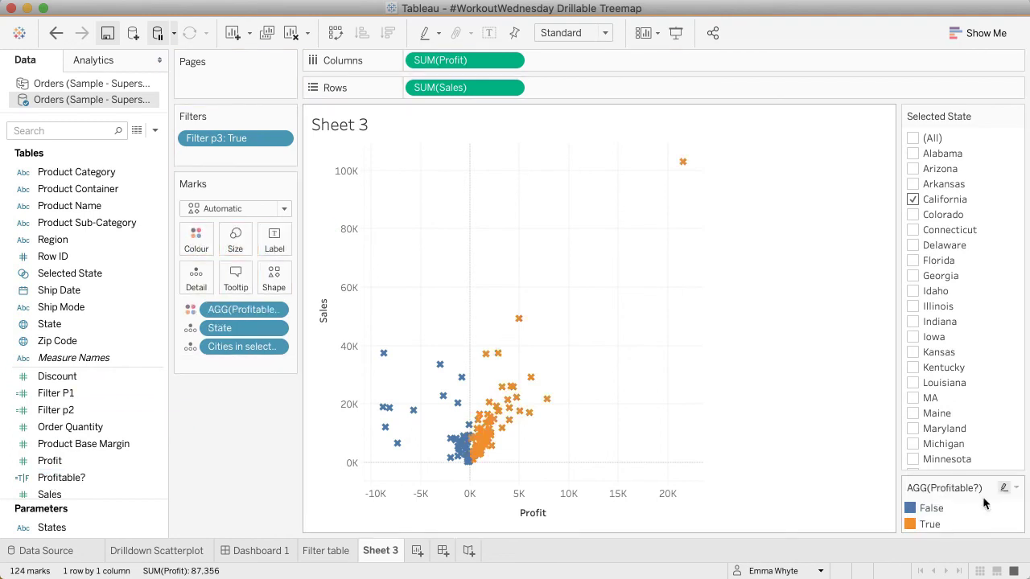
# Recolour the Profitable? legend so True is blue and False is red, applying the change.
pyautogui.click(1016, 489)
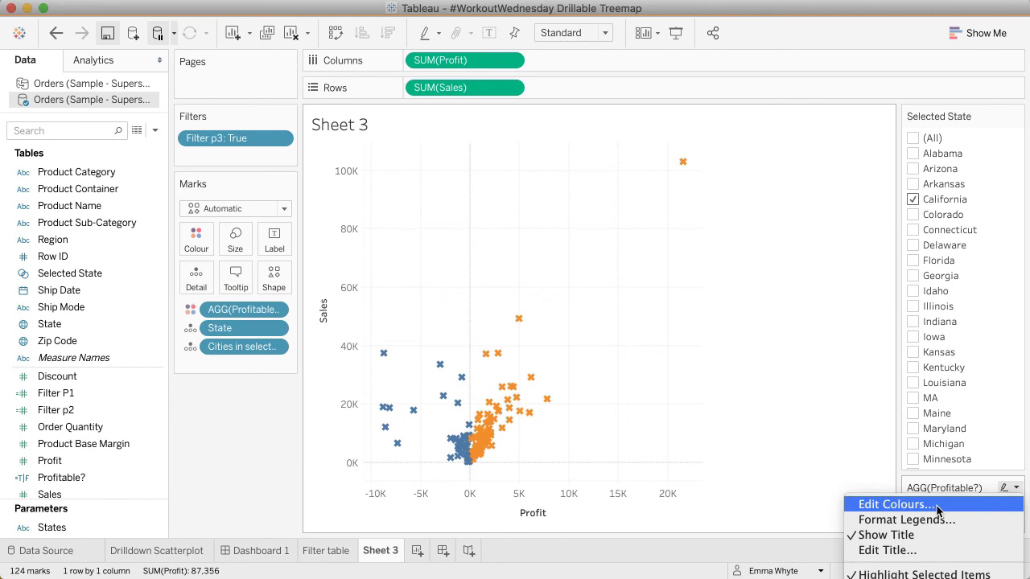
pyautogui.click(893, 504)
pyautogui.moveTo(411, 122); pyautogui.dragTo(668, 26)
pyautogui.click(589, 96)
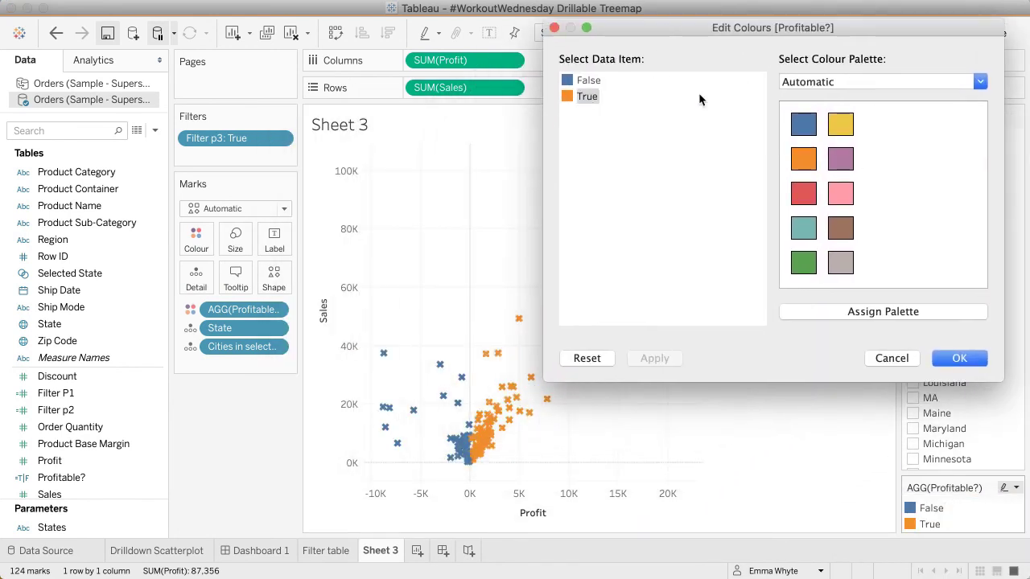
pyautogui.click(796, 129)
pyautogui.click(588, 80)
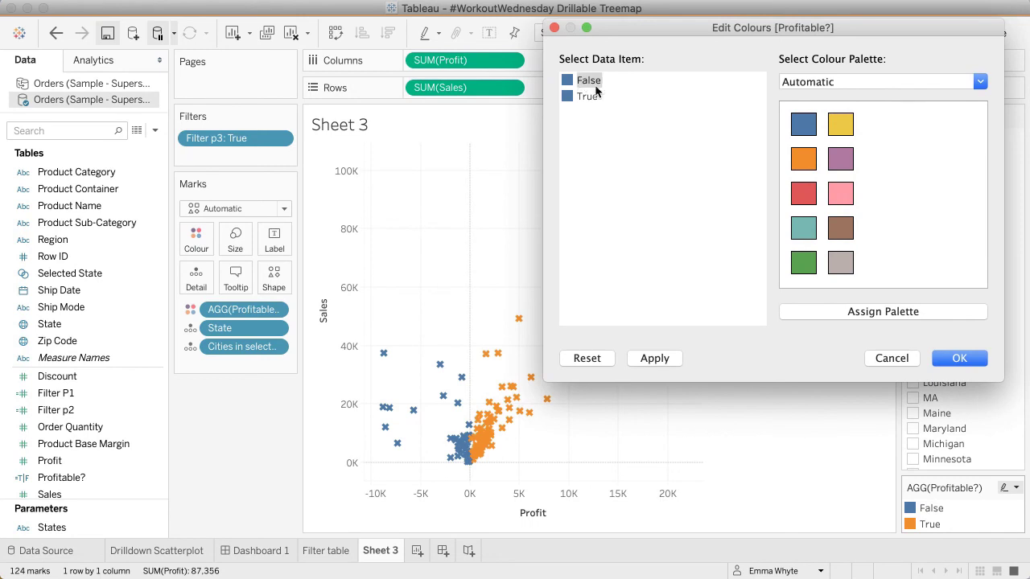
pyautogui.click(800, 196)
pyautogui.click(654, 358)
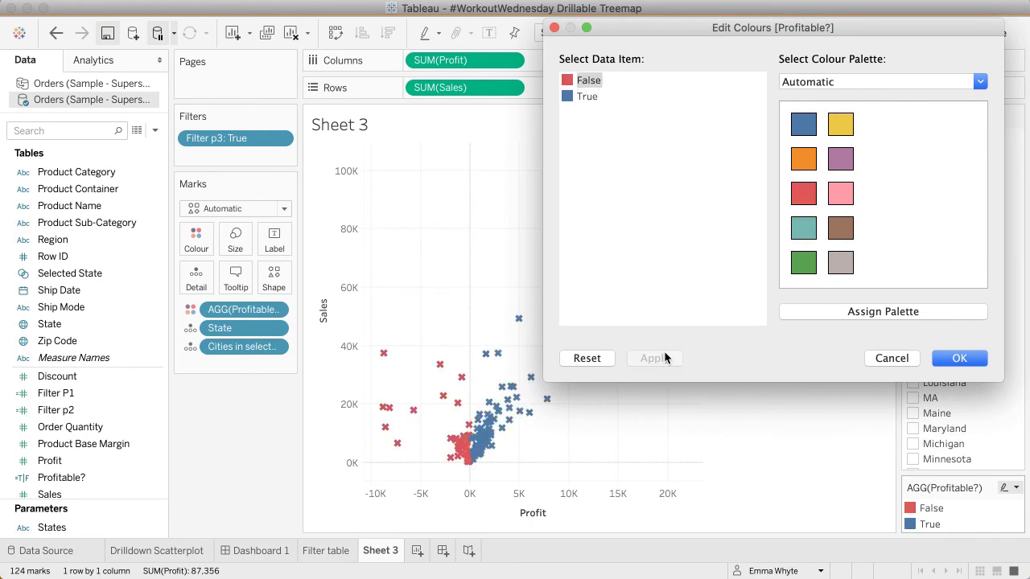
pyautogui.click(965, 358)
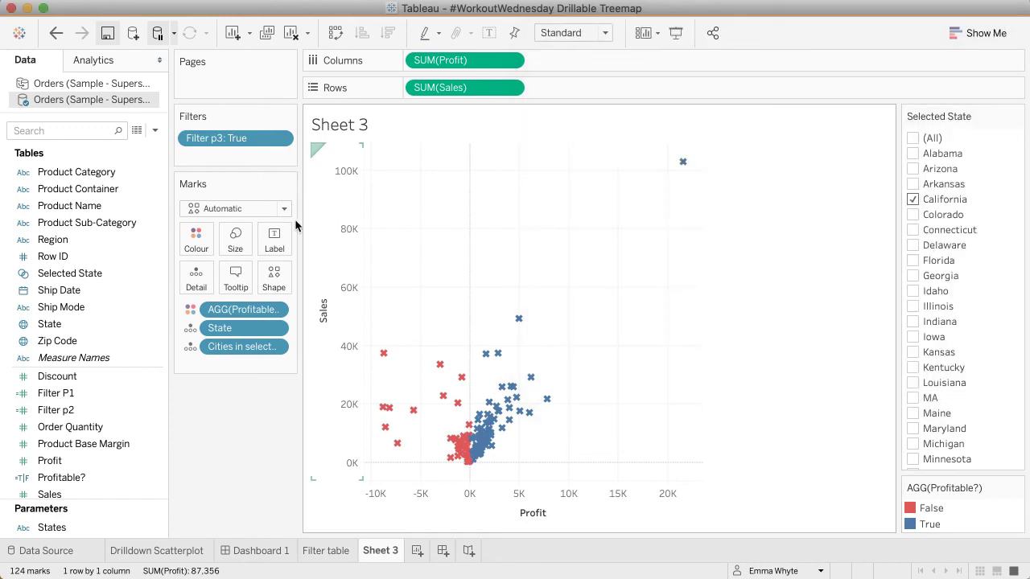
# Set the mark colour opacity to 75%.
pyautogui.click(201, 240)
pyautogui.moveTo(299, 335); pyautogui.dragTo(281, 336)
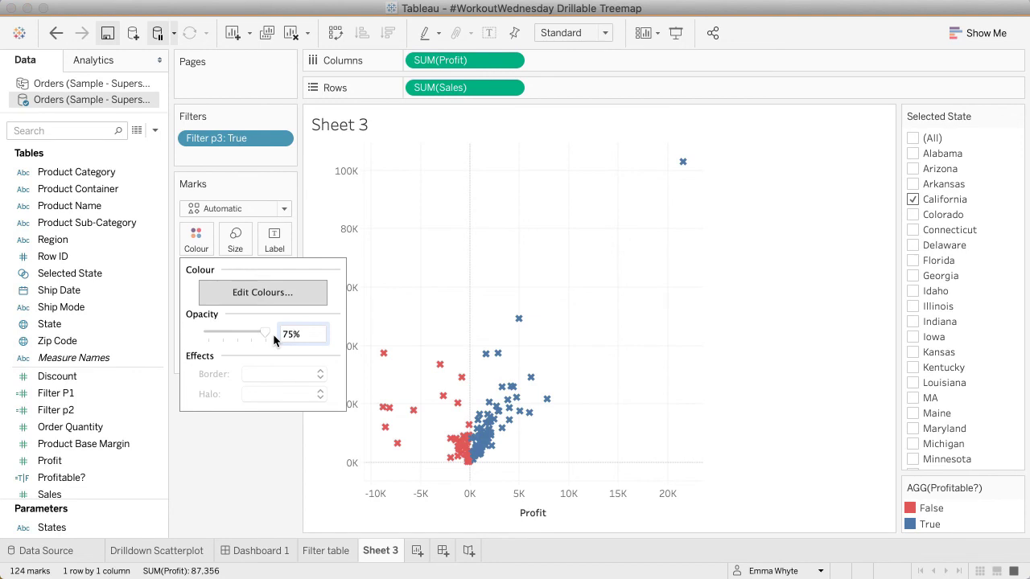
pyautogui.click(285, 434)
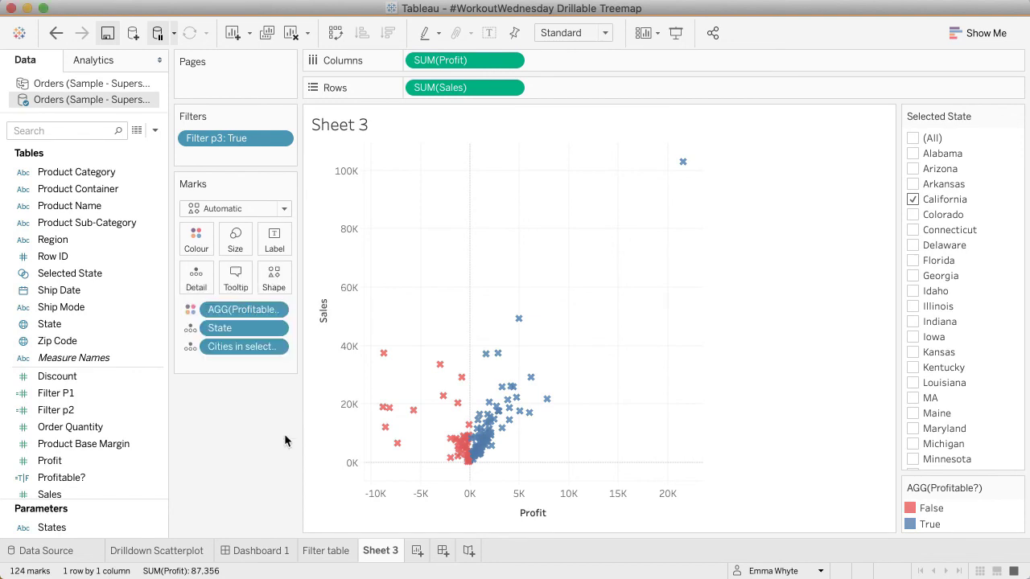
# Drill up from San Francisco to all states, then back into California's 124 cities.
pyautogui.click(683, 161)
pyautogui.click(684, 161)
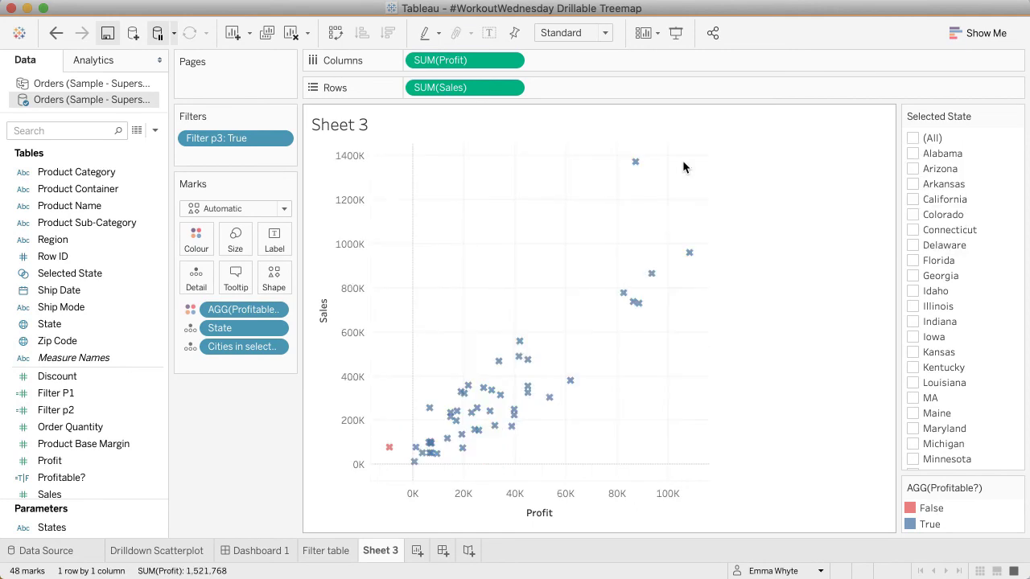
pyautogui.moveTo(636, 165)
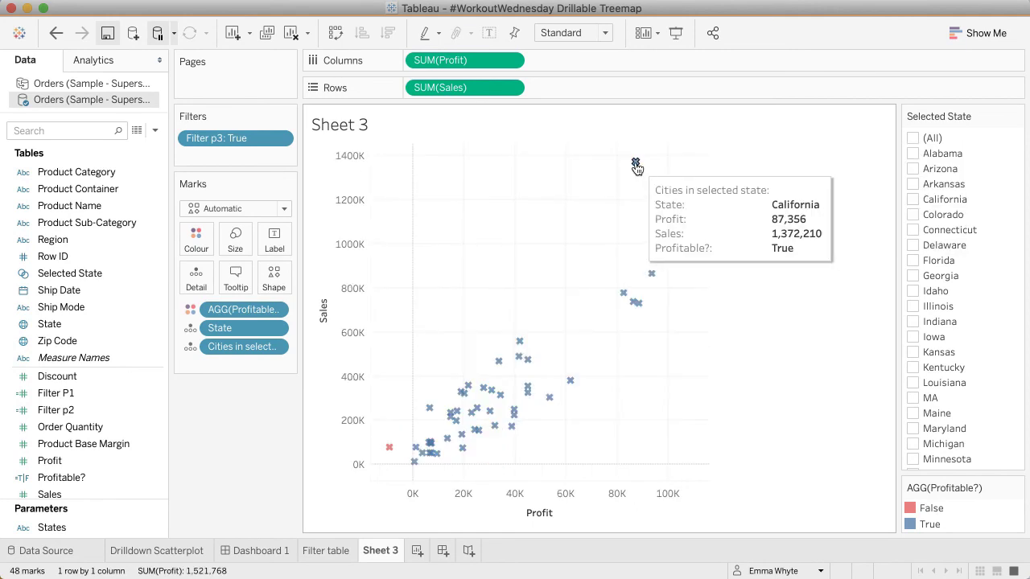
pyautogui.click(635, 165)
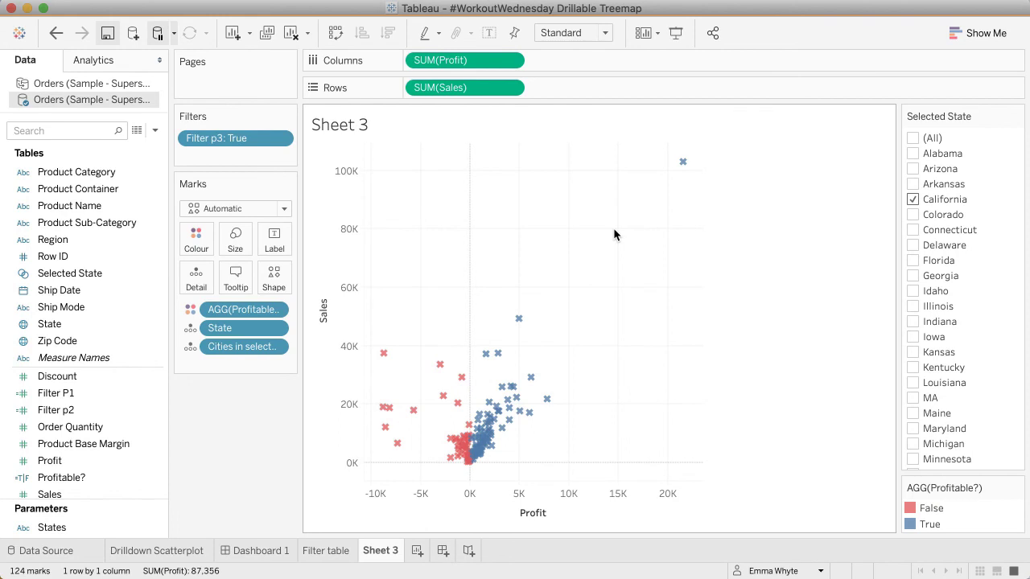
pyautogui.moveTo(518, 320)
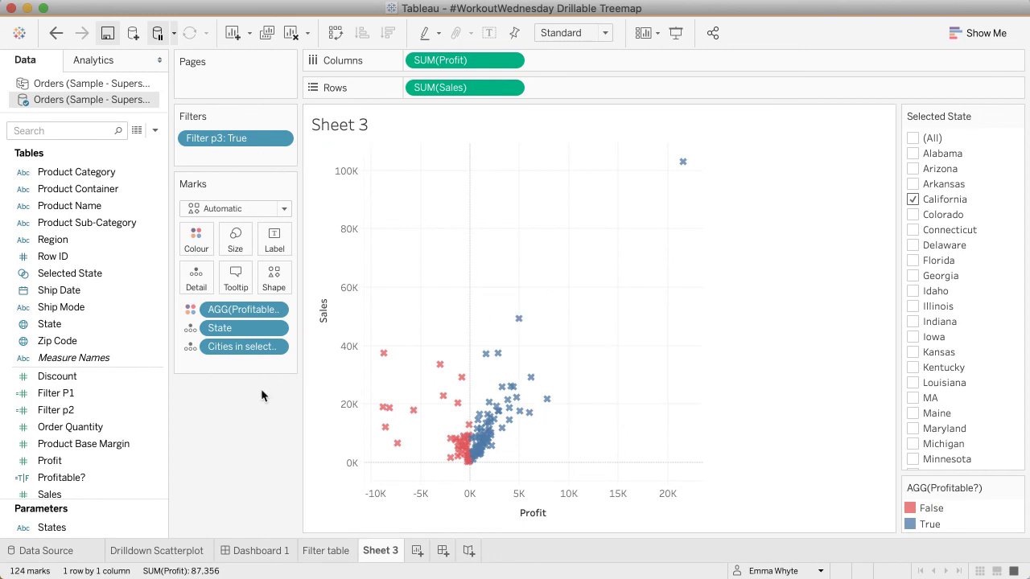
# Start a calculated field named Label beginning IF [Selected State] = TRUE.
pyautogui.click(155, 130)
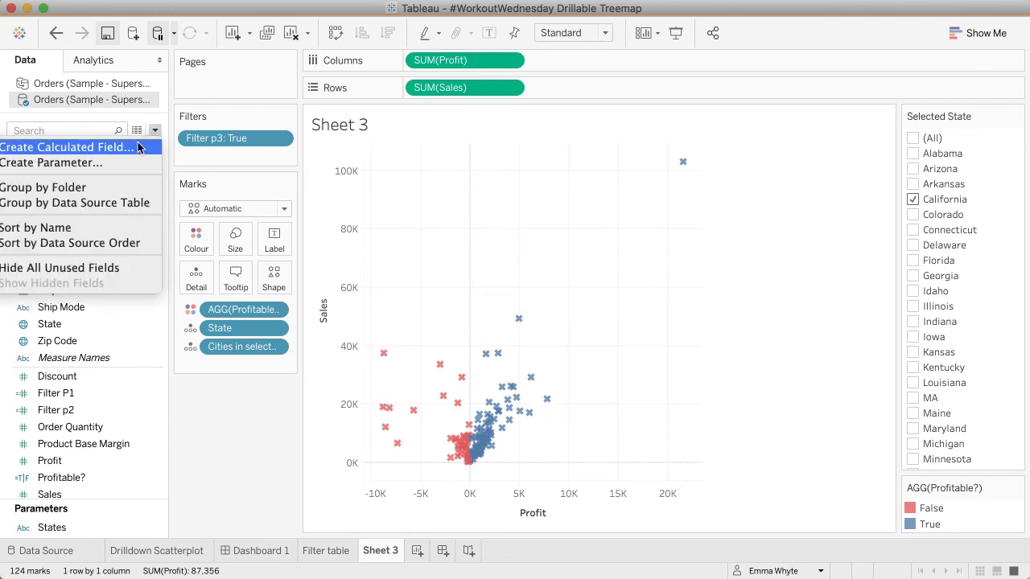
pyautogui.click(138, 148)
pyautogui.write('Label')
pyautogui.press('Tab')
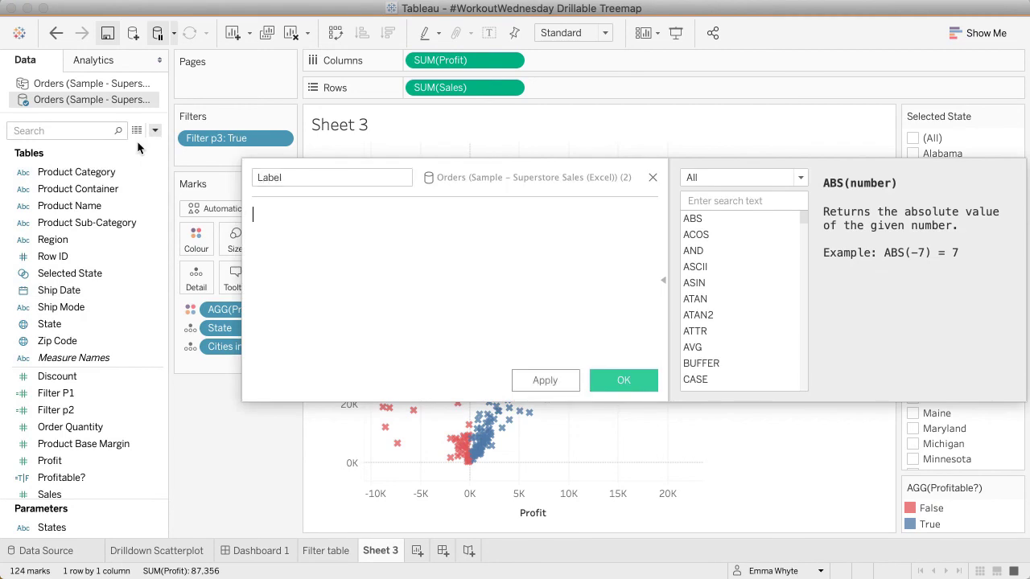
pyautogui.write('IF sel')
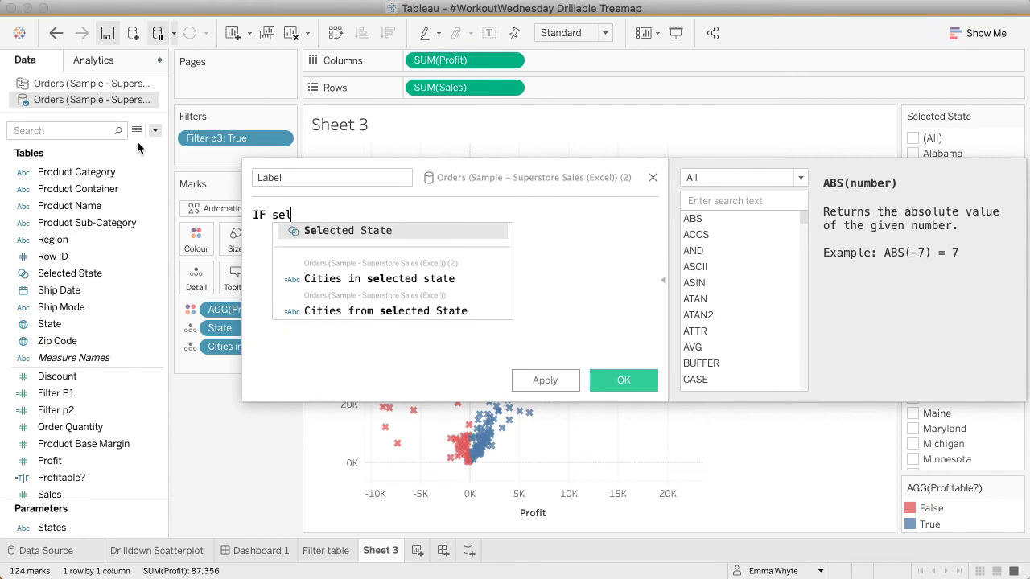
pyautogui.press('Return')
pyautogui.write('= TRU')
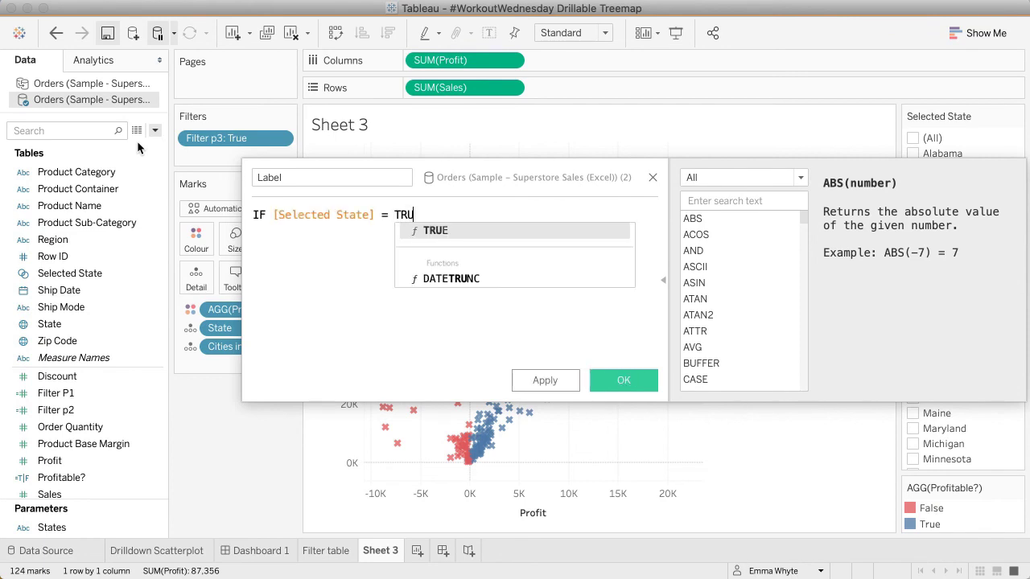
pyautogui.press('Return')
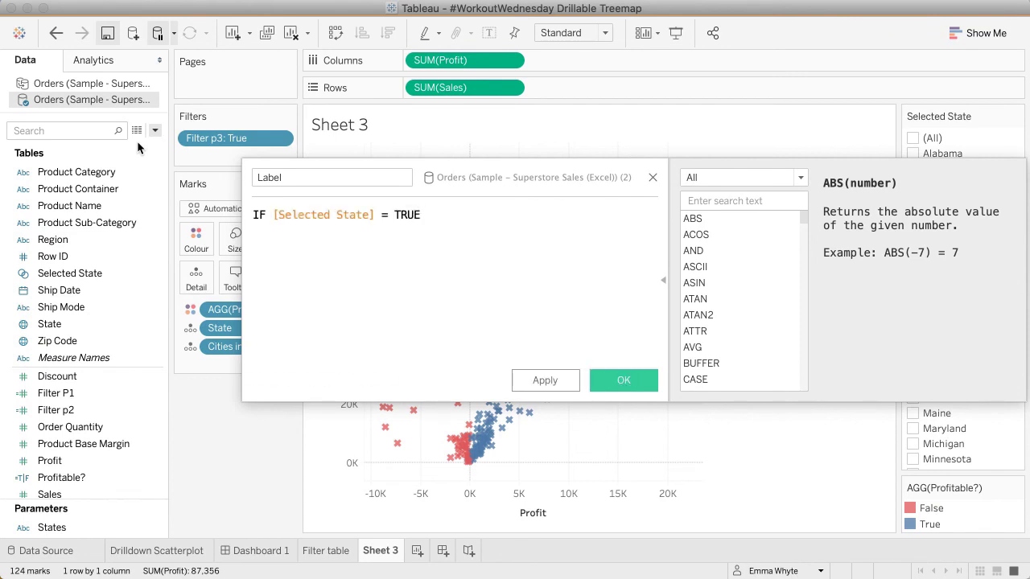
# Complete the Label formula with THEN [City] ELSE [State] END.
pyautogui.write('THEN cit')
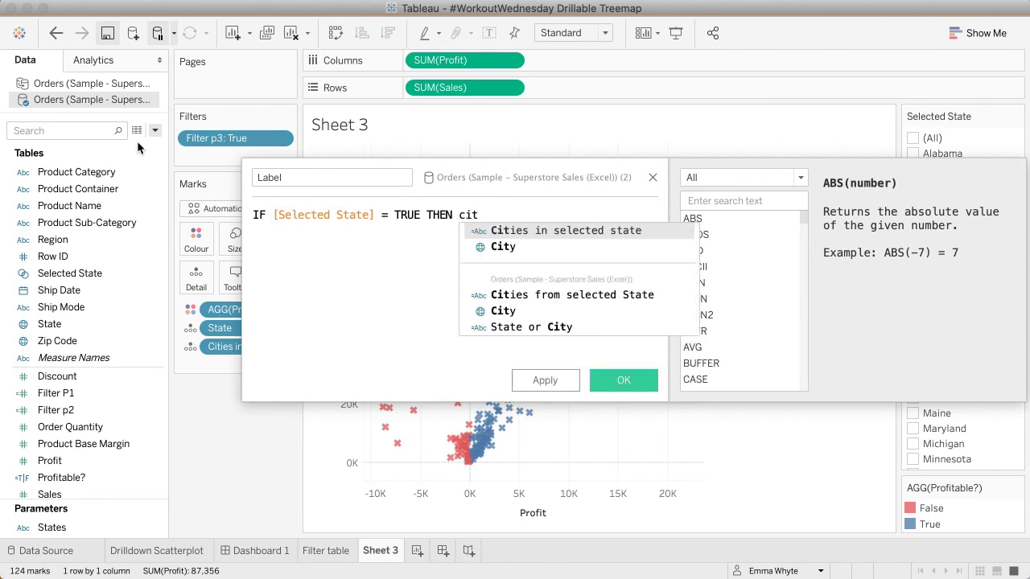
pyautogui.press('Down')
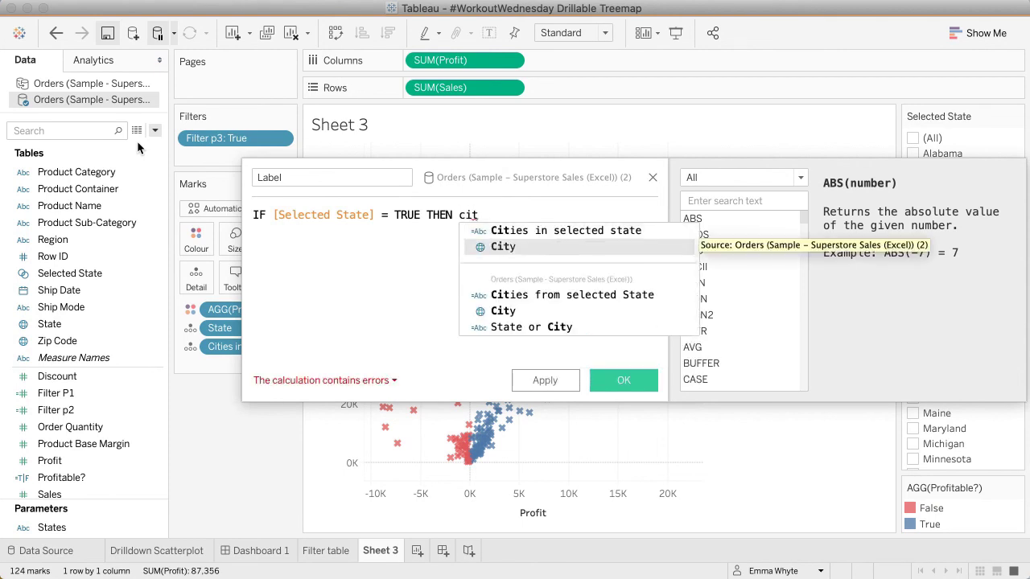
pyautogui.press('Return')
pyautogui.press('Return')
pyautogui.write('EL')
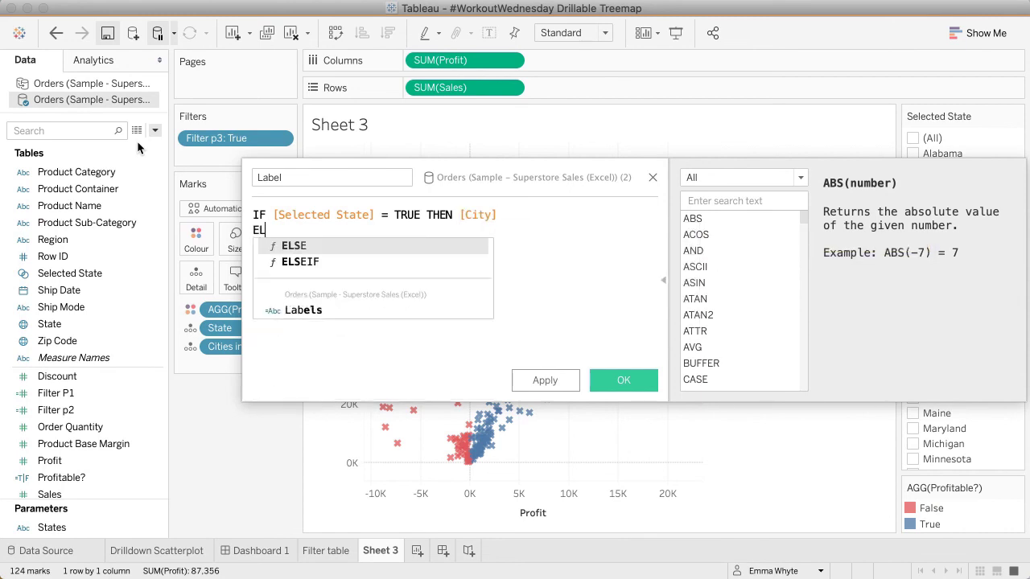
pyautogui.write('SE state')
pyautogui.press('Return')
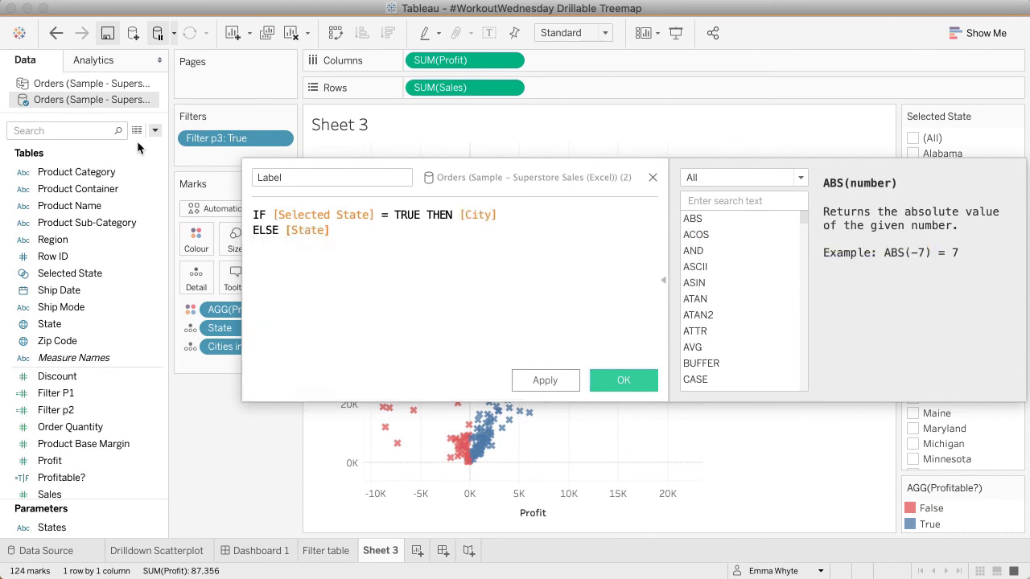
pyautogui.press('Return')
pyautogui.write('END')
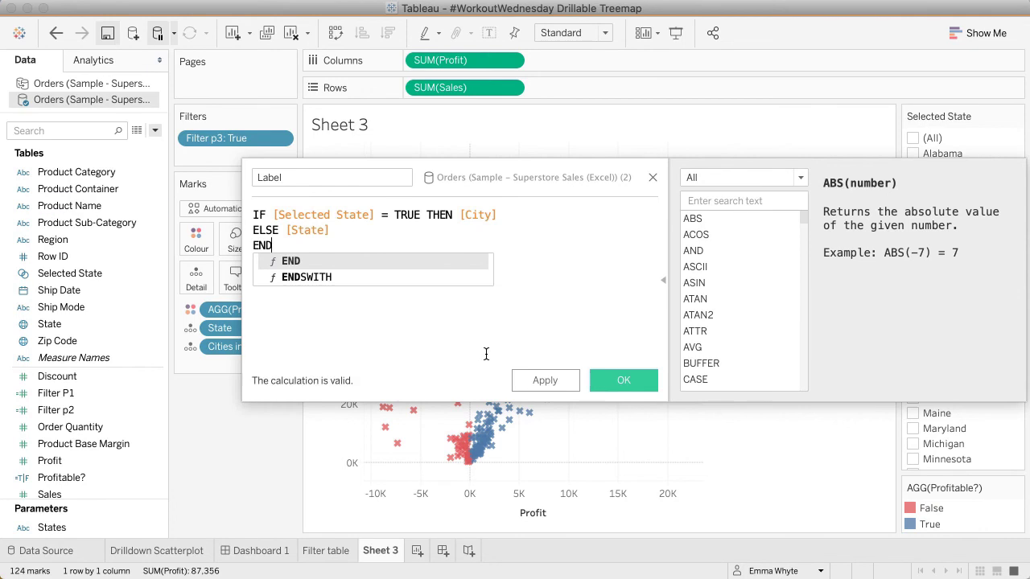
pyautogui.click(521, 351)
# Save Label, place it on the Label card, and drill up to the labelled 48-state view.
pyautogui.click(623, 380)
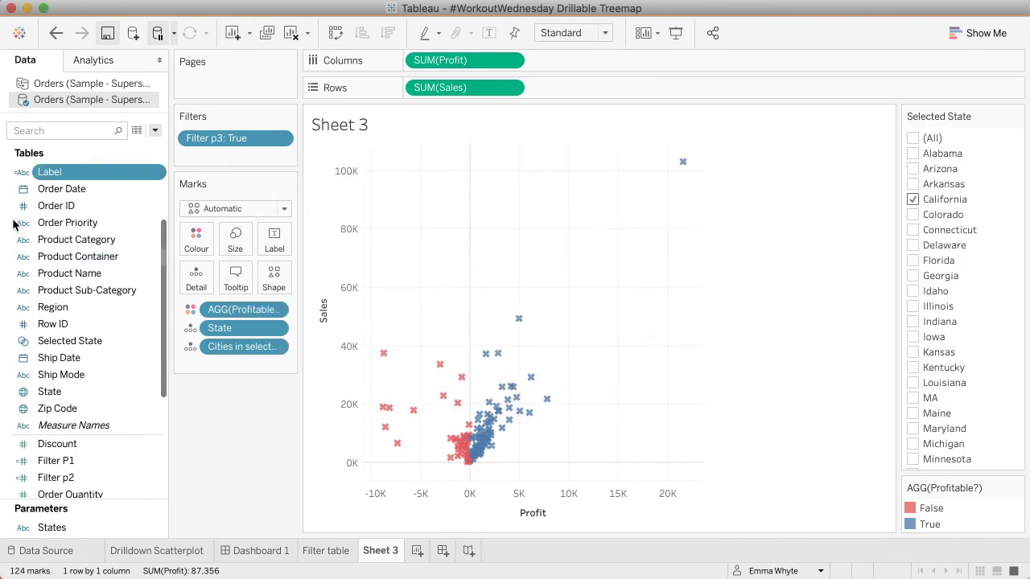
pyautogui.moveTo(47, 177); pyautogui.dragTo(274, 242)
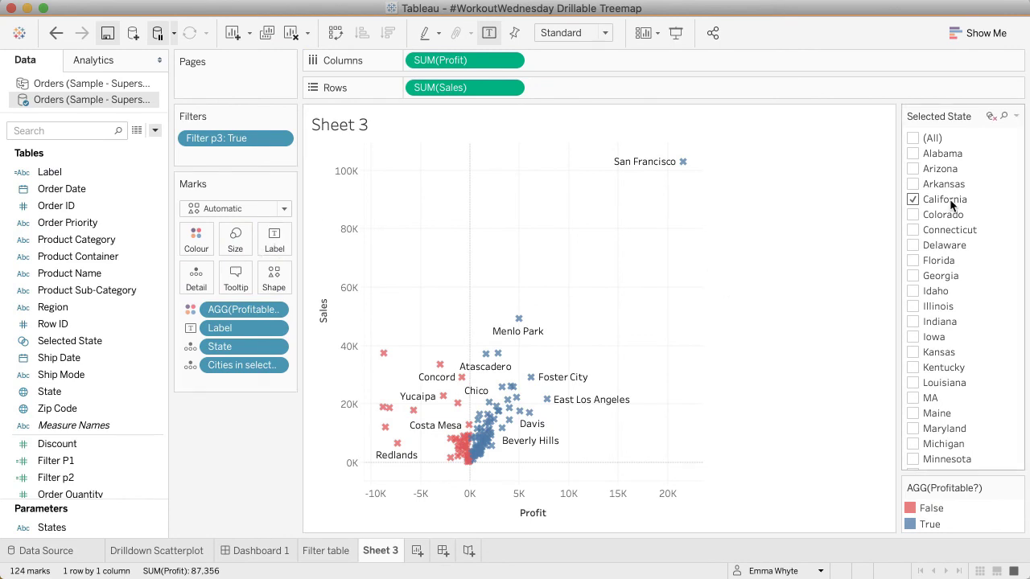
pyautogui.moveTo(653, 167)
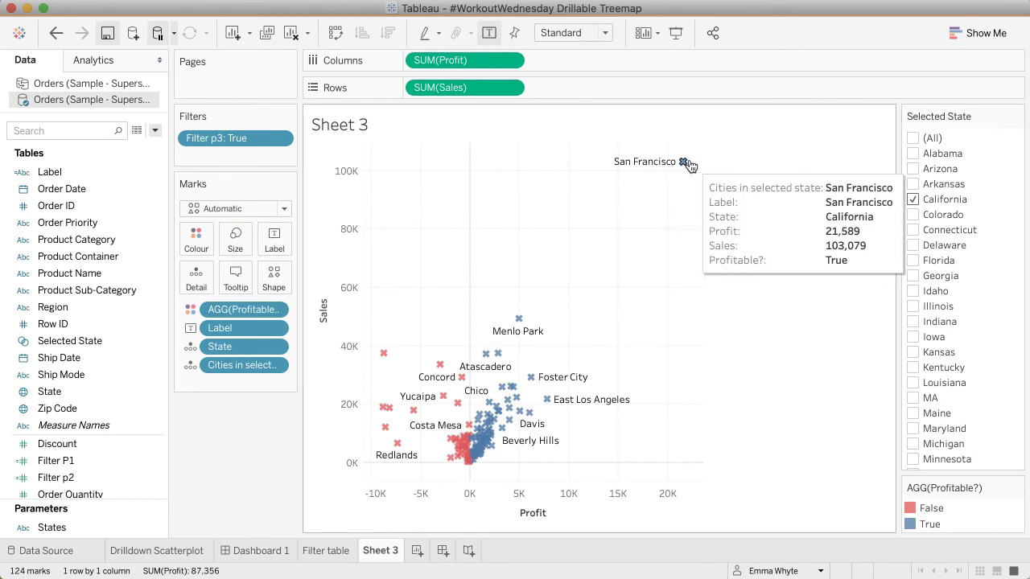
pyautogui.click(682, 162)
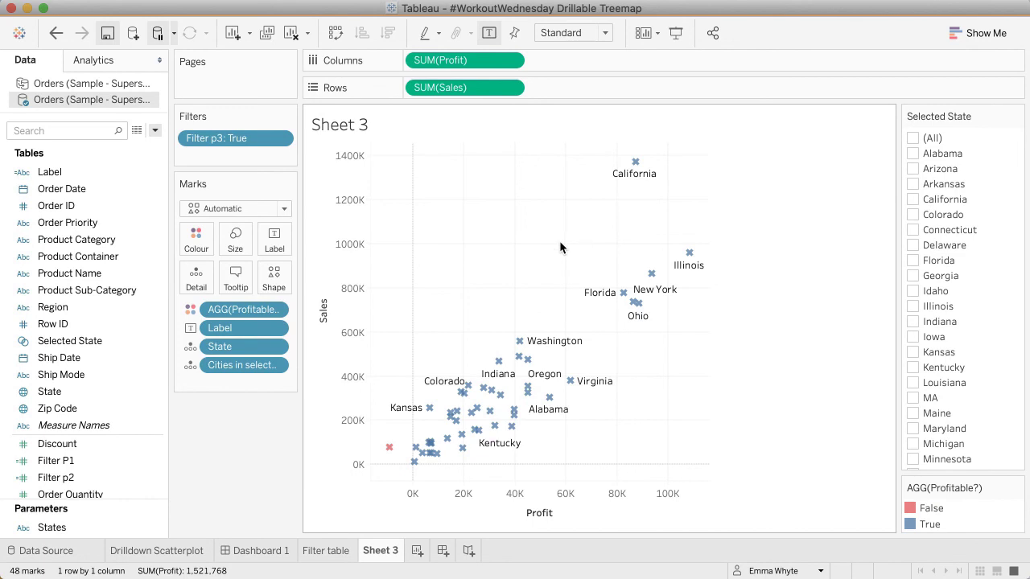
# Start a calculated field named Title beginning IF [Selected State].
pyautogui.click(155, 131)
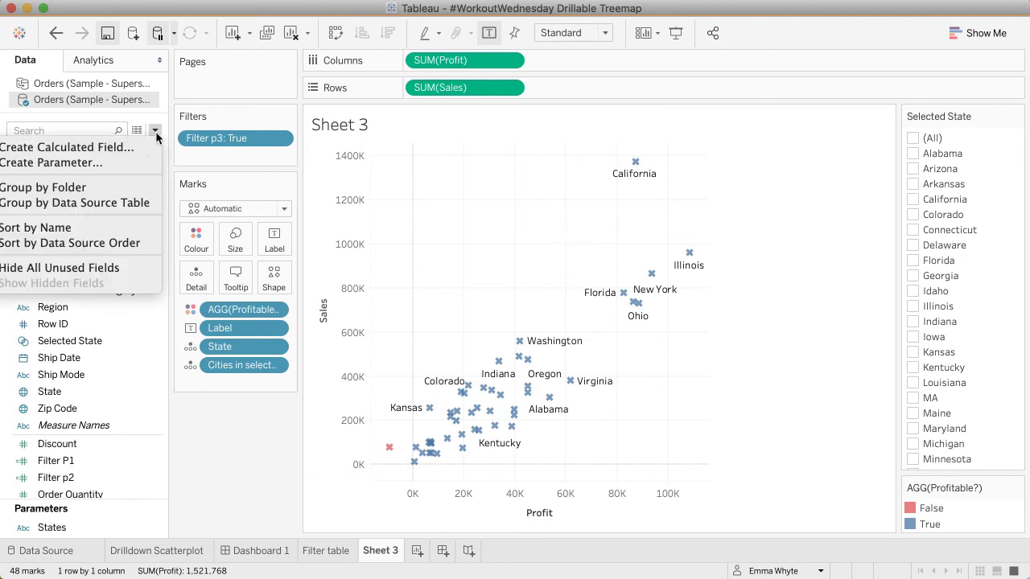
pyautogui.click(144, 145)
pyautogui.write('T')
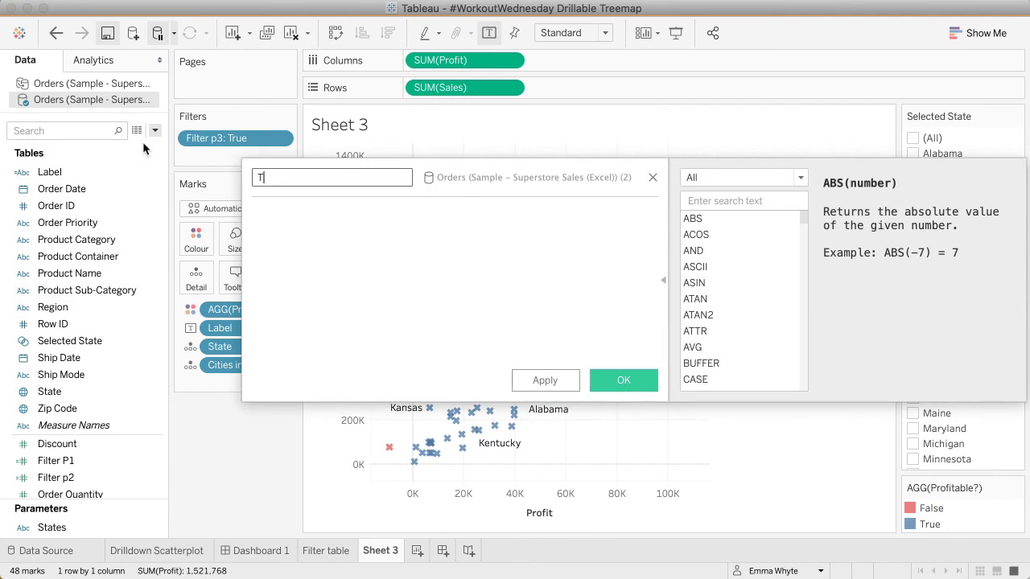
pyautogui.write('itle')
pyautogui.press('Tab')
pyautogui.write('IF')
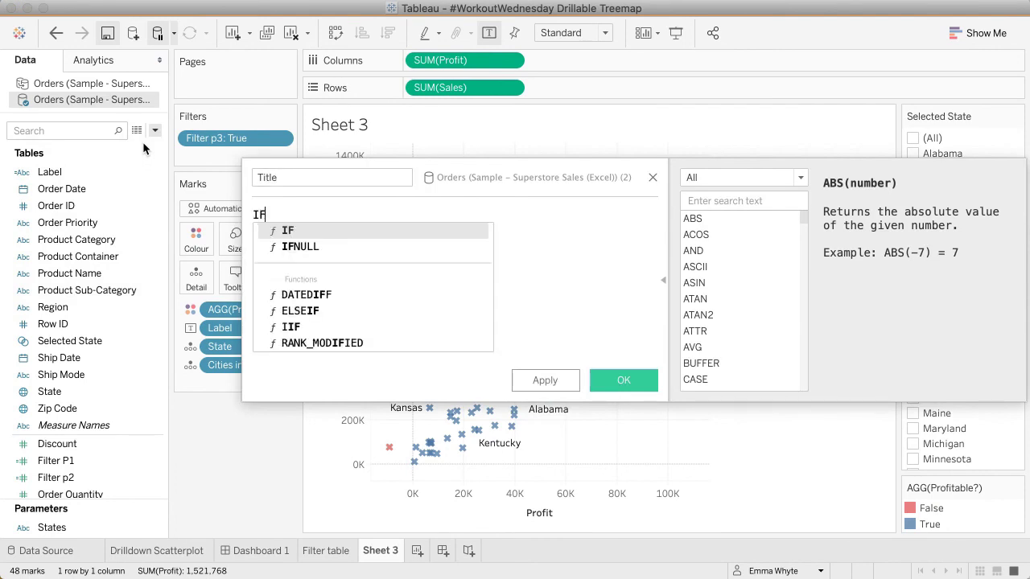
pyautogui.write(' selec')
pyautogui.press('Return')
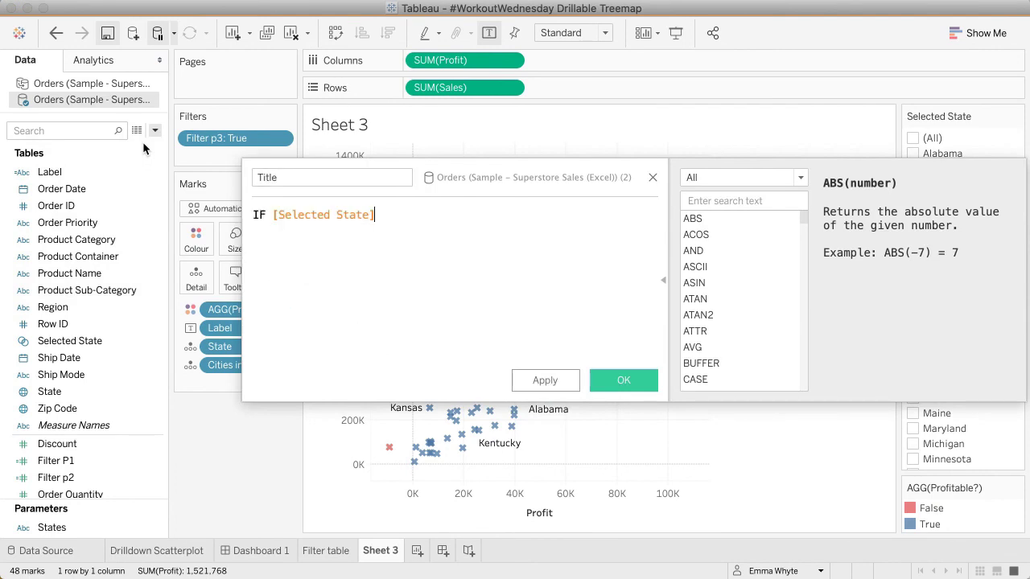
# Add the condition =TRUE returning "Sales vs Profit " + [State] to the Title formula.
pyautogui.write('=TRUE ')
pyautogui.write('"')
pyautogui.write('Sales b')
pyautogui.write('v')
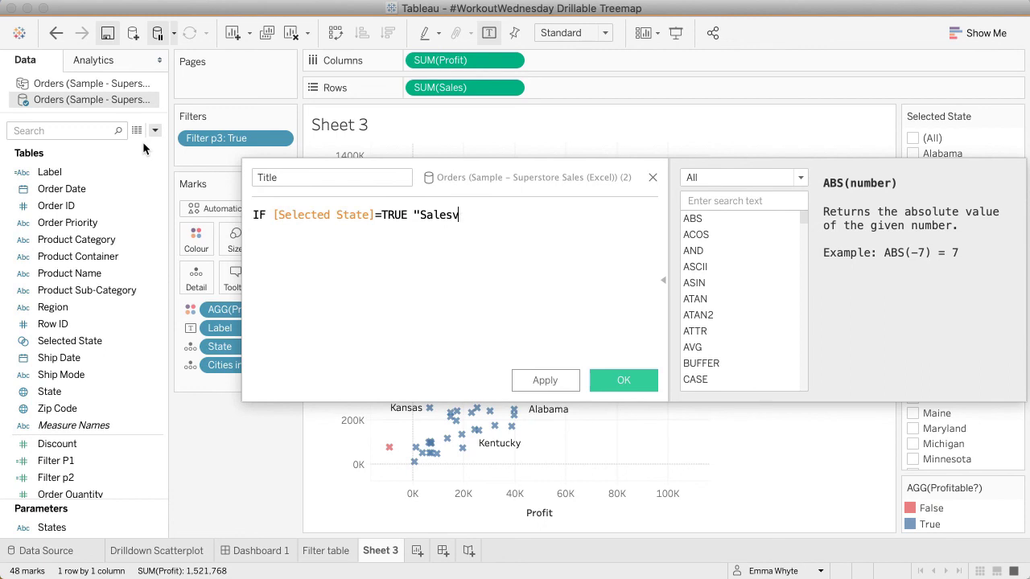
pyautogui.press('BackSpace')
pyautogui.write('bvs')
pyautogui.press('BackSpace')
pyautogui.write('vs Profit"')
pyautogui.press('Left')
pyautogui.press('Left')
pyautogui.press('Left')
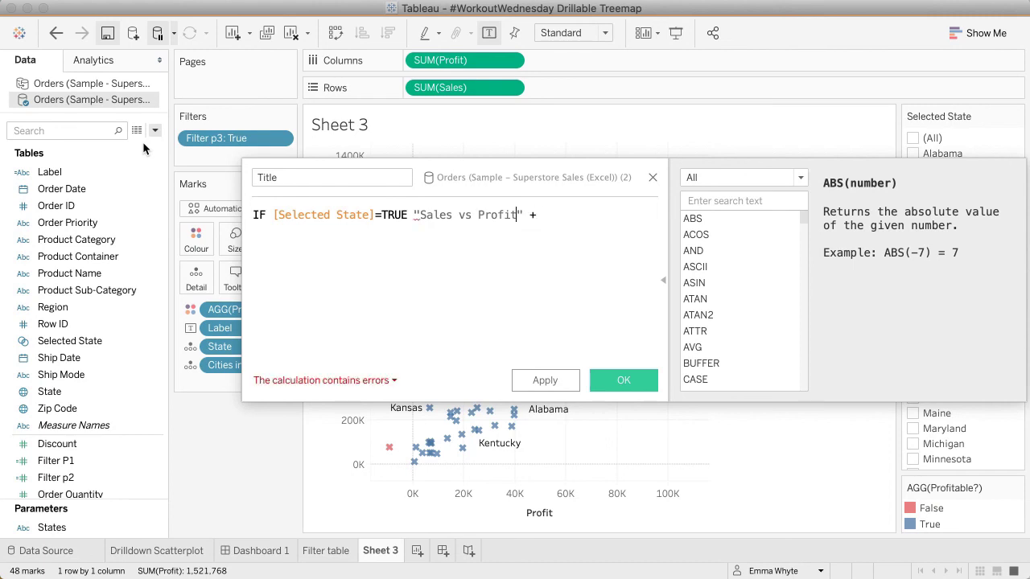
pyautogui.press('Right')
pyautogui.press('Right')
pyautogui.press('Right')
pyautogui.write('state')
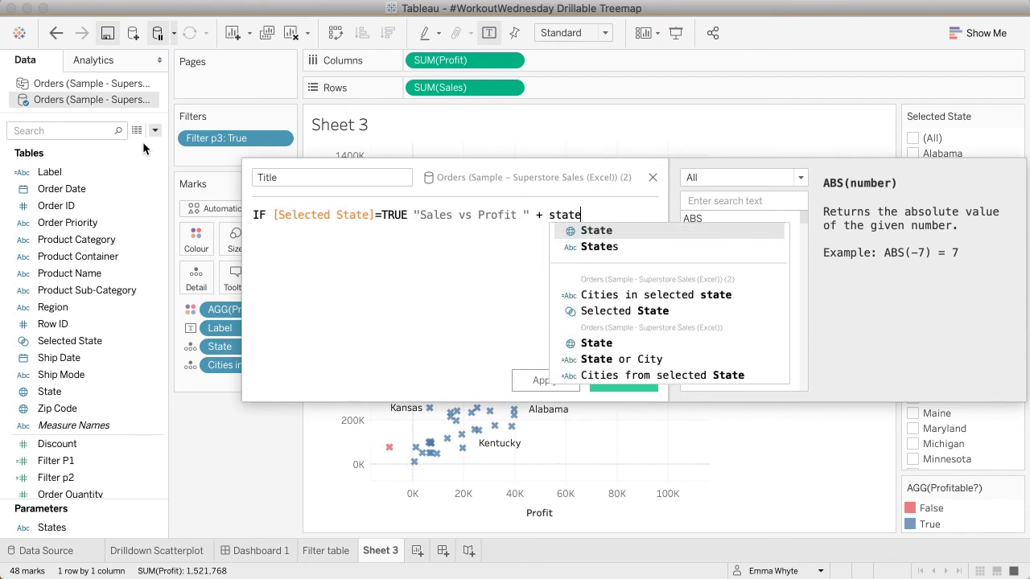
pyautogui.press('Return')
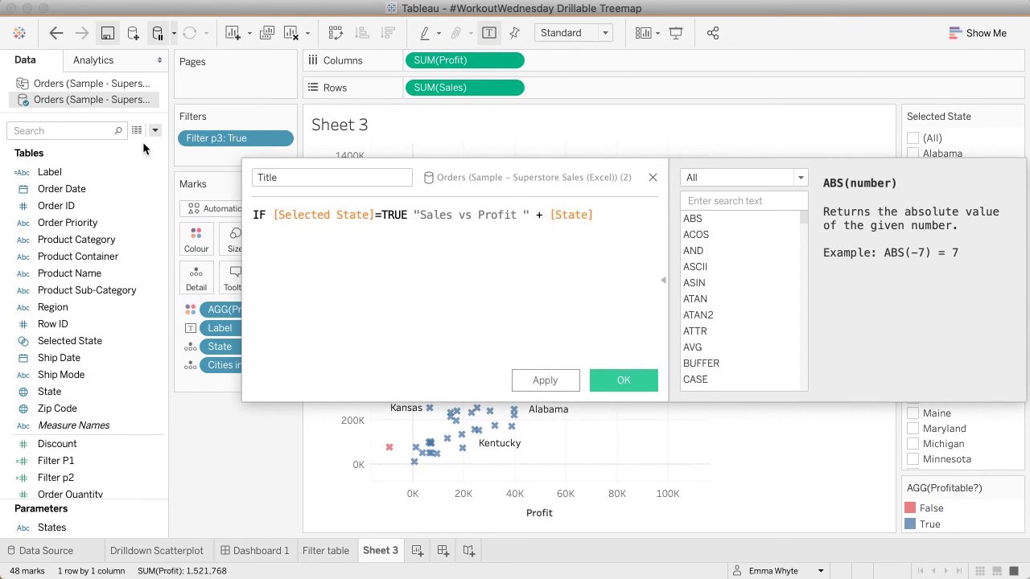
# Finish with ELSE "Sales vs Profit for States" END and insert the missing THEN.
pyautogui.write('ELSE')
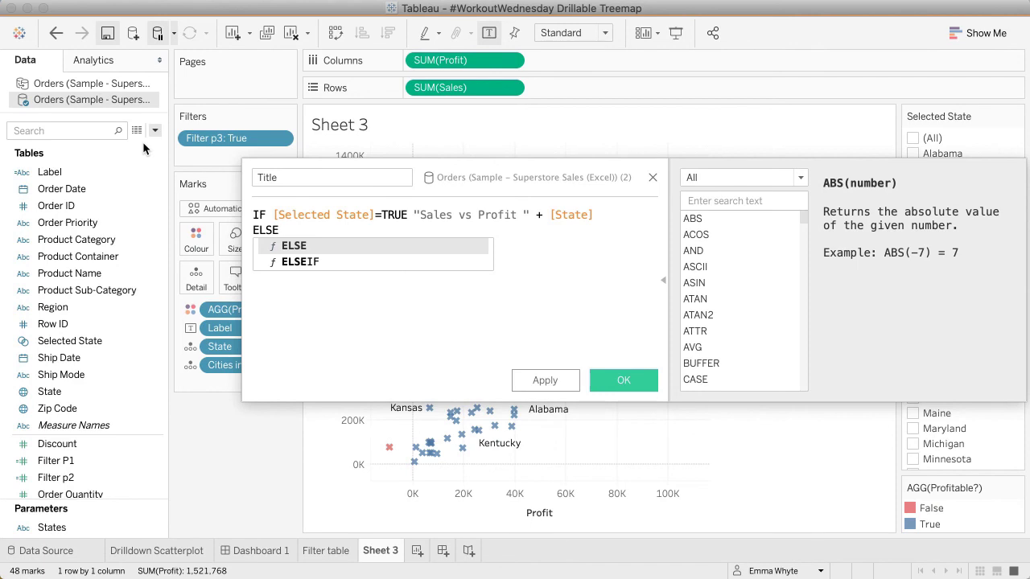
pyautogui.write(' "S')
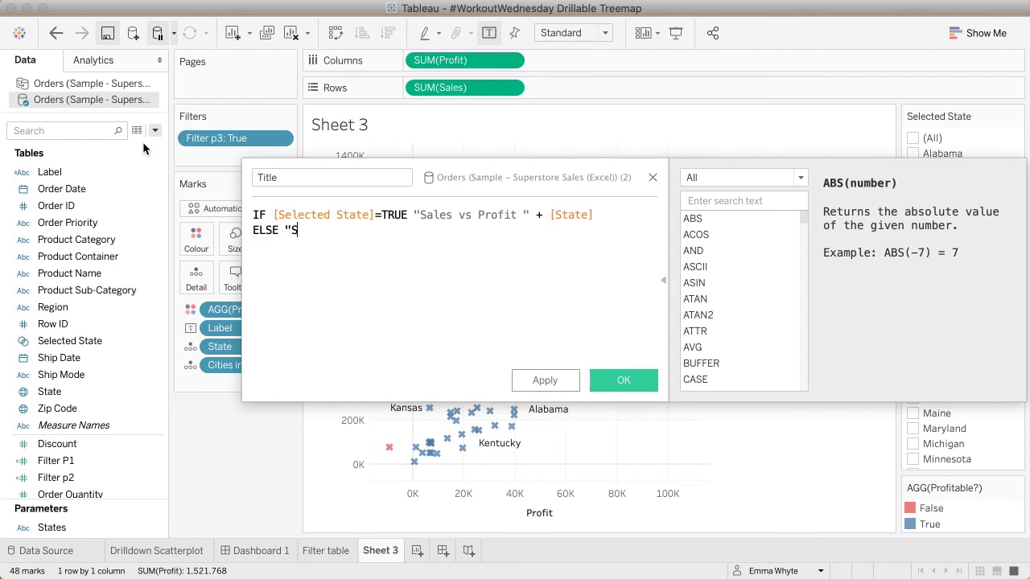
pyautogui.write('ales vs Profit for States')
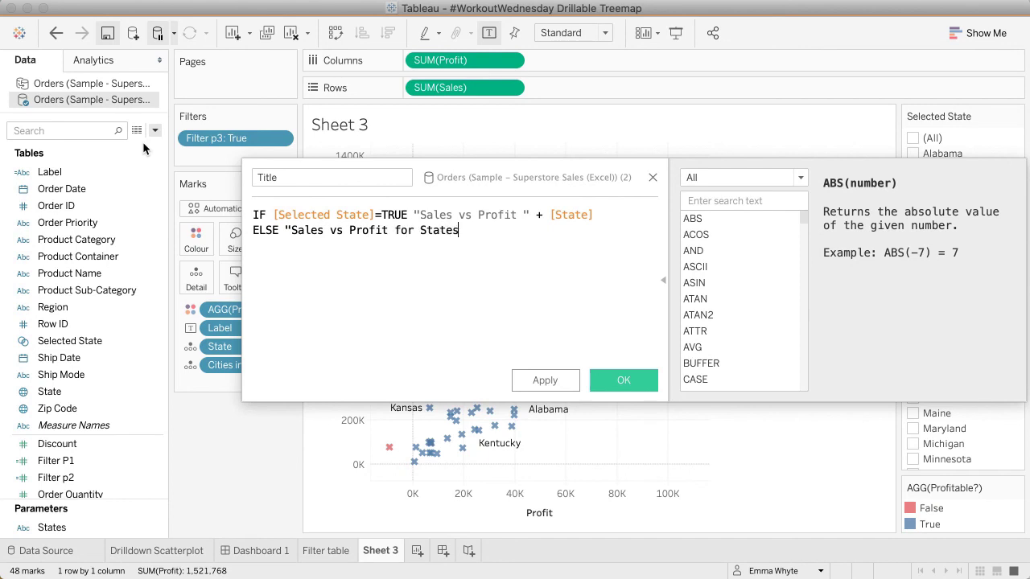
pyautogui.write('"')
pyautogui.press('Return')
pyautogui.write('END')
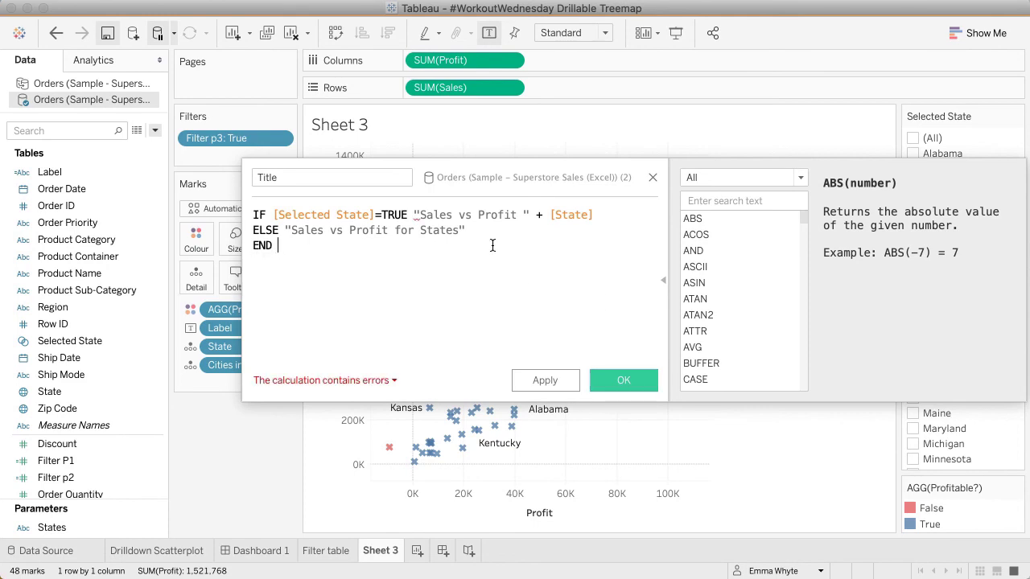
pyautogui.click(411, 213)
pyautogui.write('THEN')
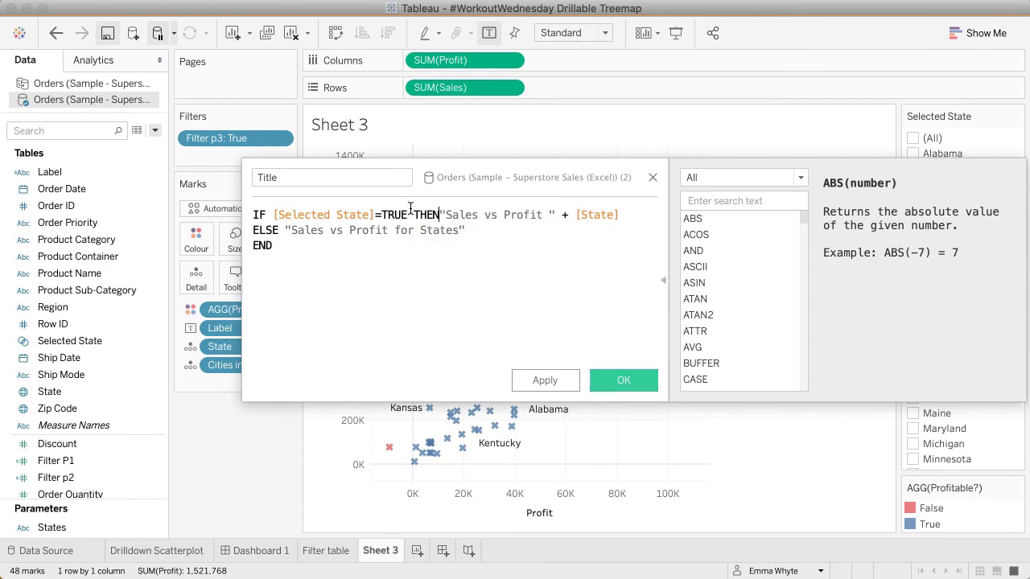
# Put the Title field on Detail, make it the centred sheet title, and test it by drilling into California.
pyautogui.click(634, 382)
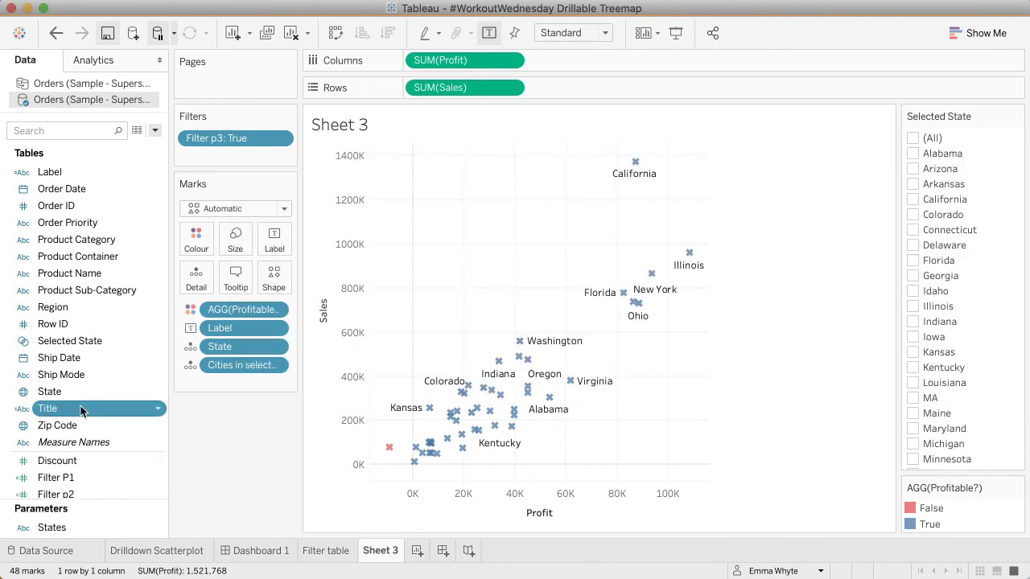
pyautogui.moveTo(84, 410); pyautogui.dragTo(203, 275)
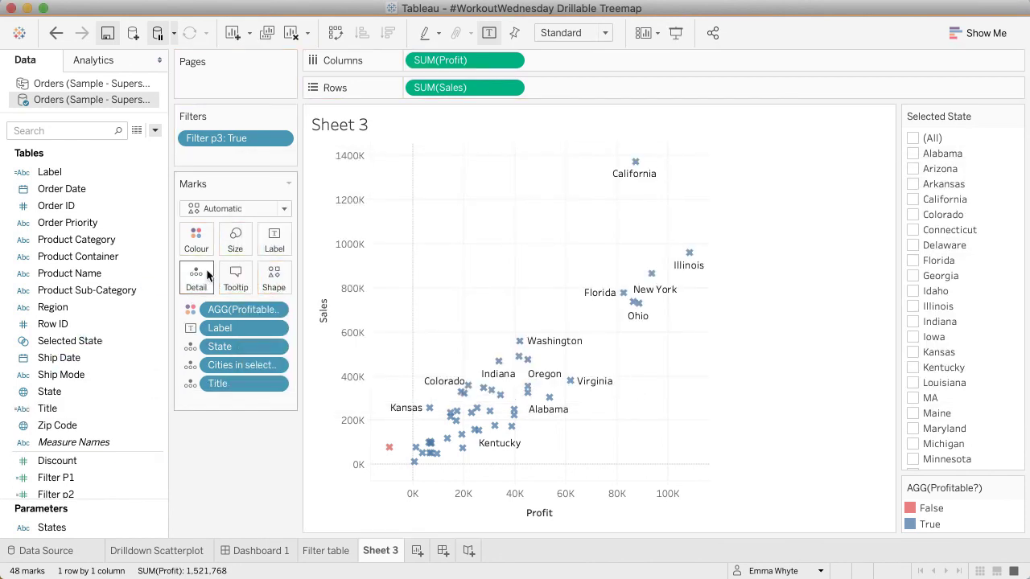
pyautogui.rightClick(487, 130)
pyautogui.click(495, 142)
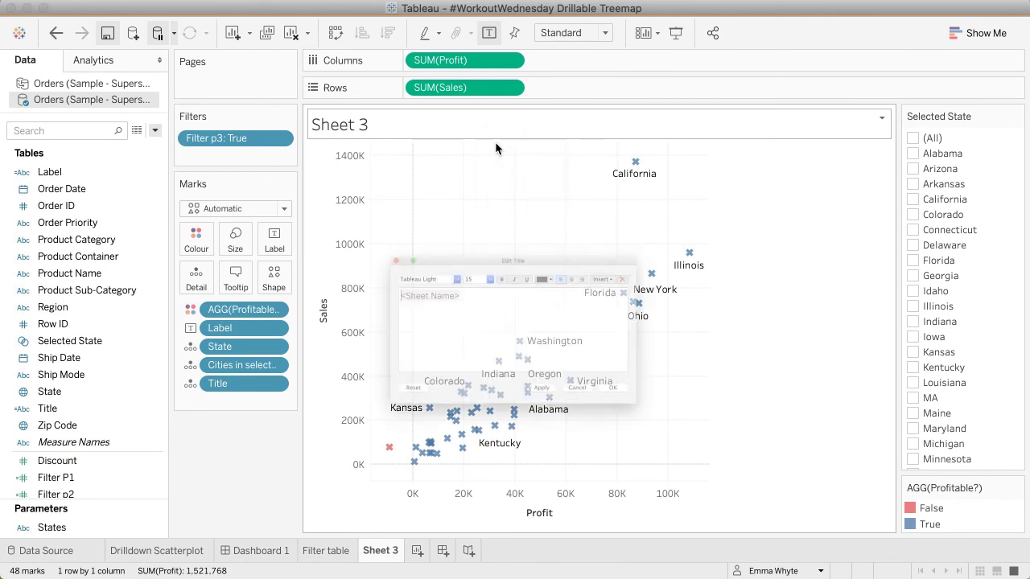
pyautogui.click(624, 234)
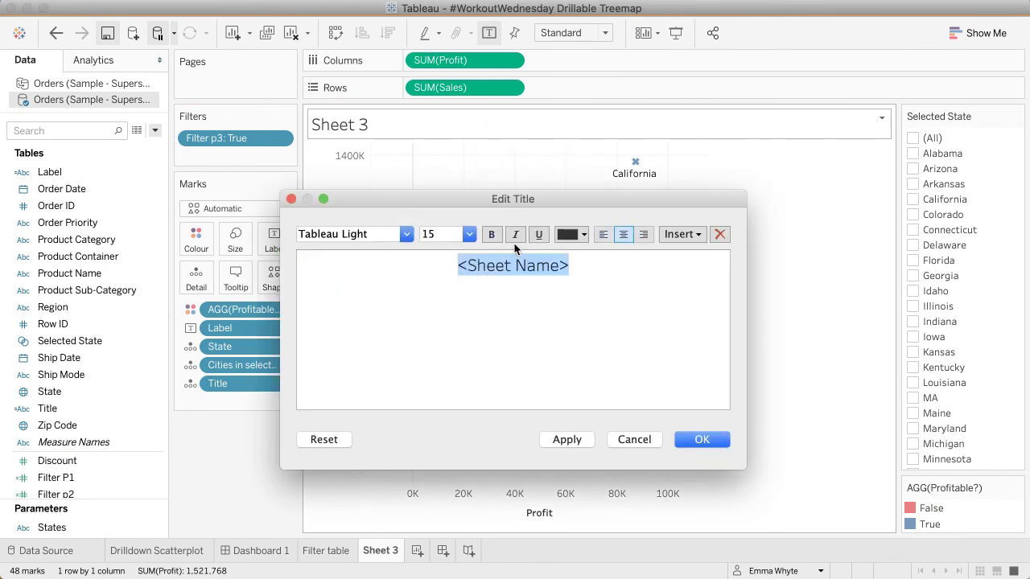
pyautogui.click(670, 234)
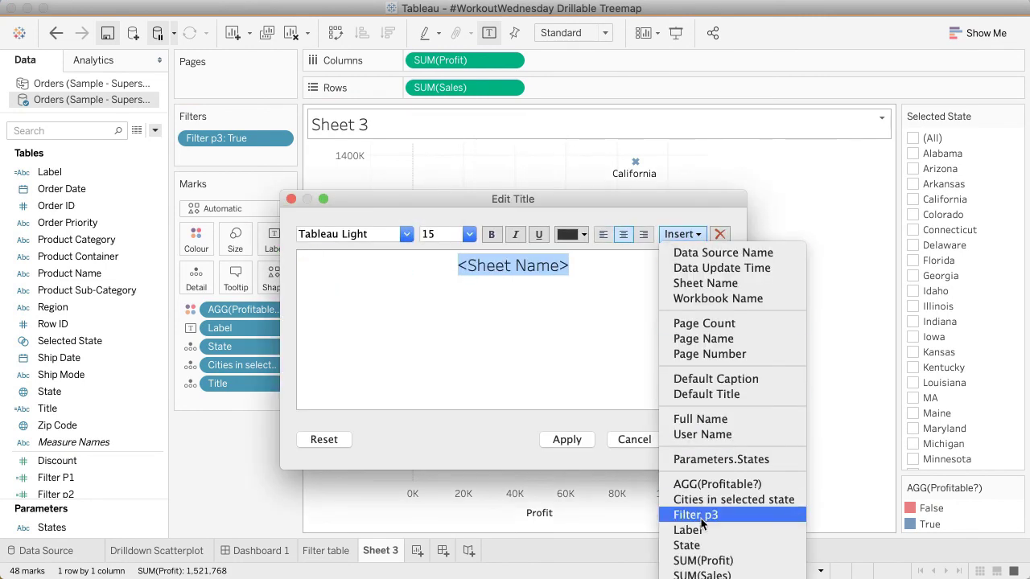
pyautogui.click(700, 573)
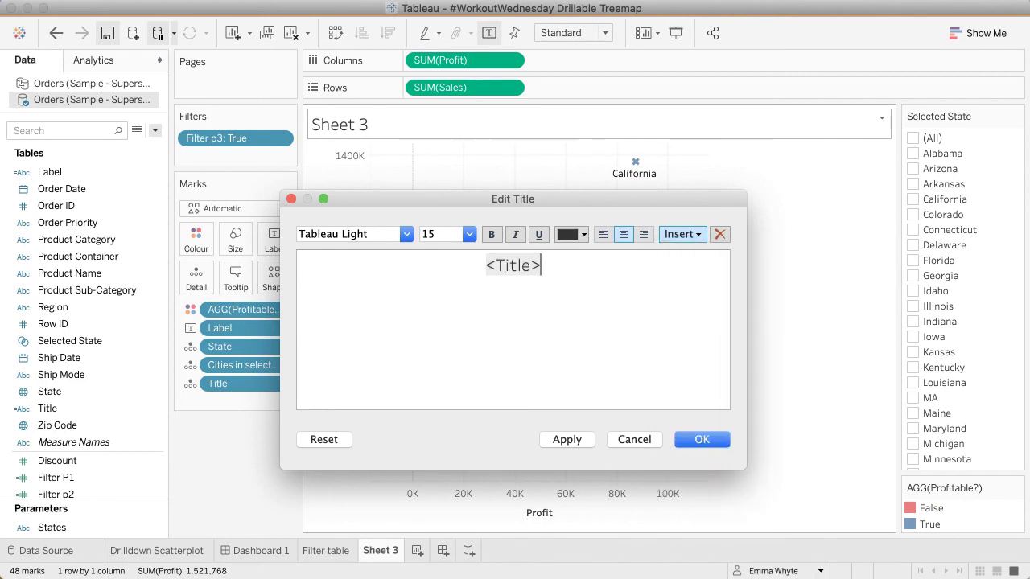
pyautogui.click(705, 440)
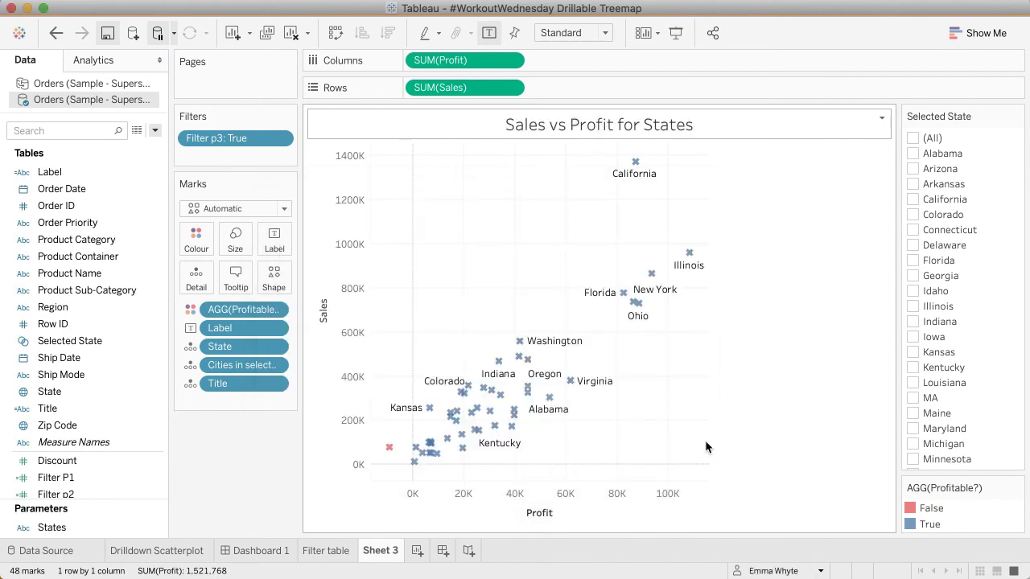
pyautogui.click(635, 162)
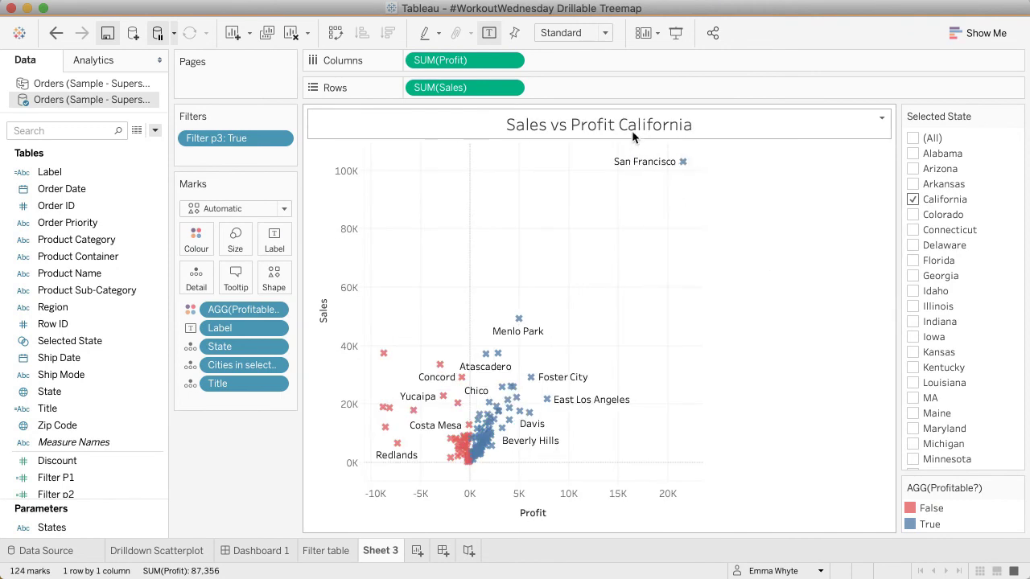
pyautogui.click(683, 163)
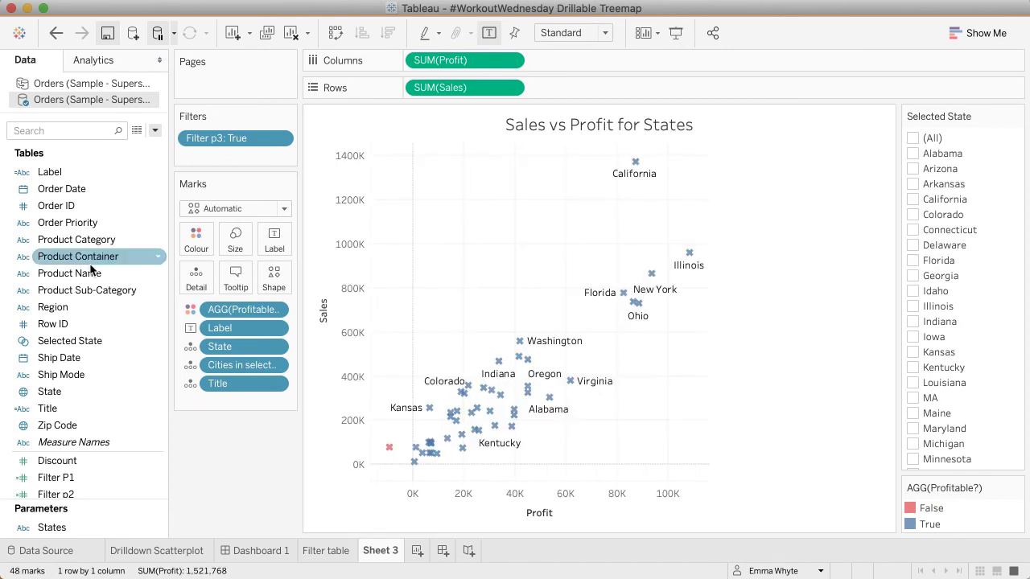
# Create a Subtitle calculation: IF [Selected State] = TRUE THEN "Double-click a city to drill up to states".
pyautogui.click(155, 130)
pyautogui.click(137, 147)
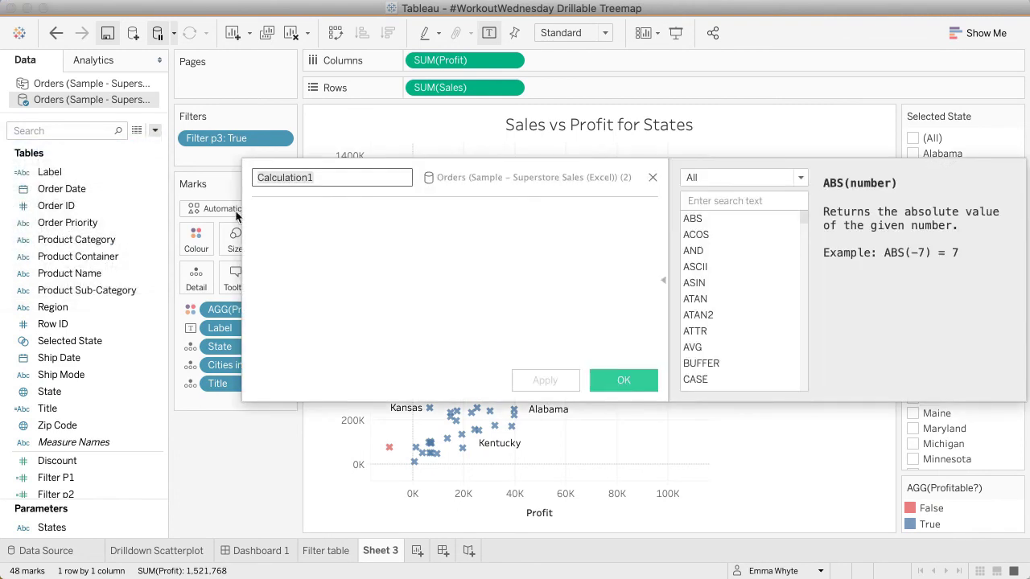
pyautogui.write('Subtitle')
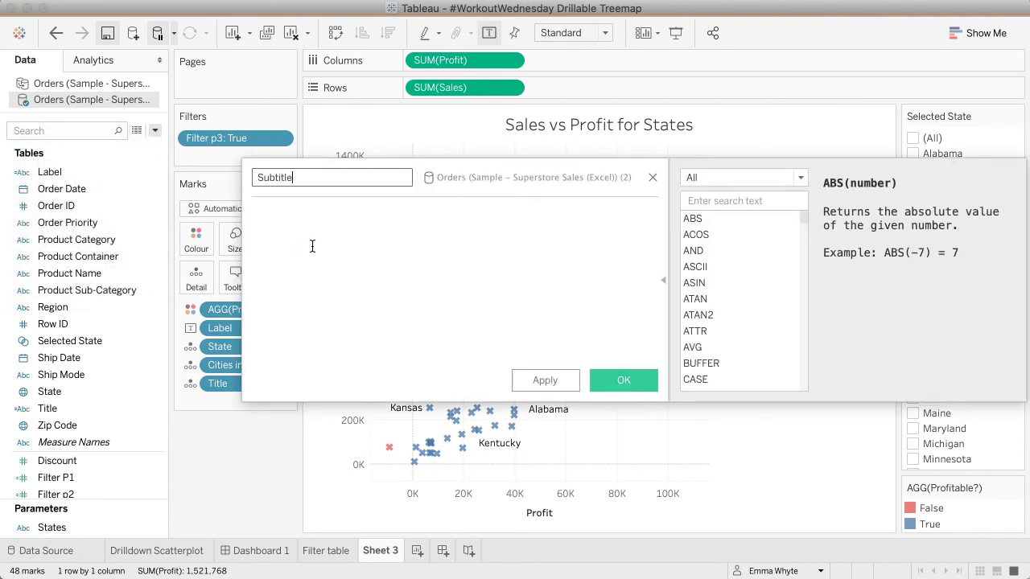
pyautogui.click(312, 246)
pyautogui.write('IF ')
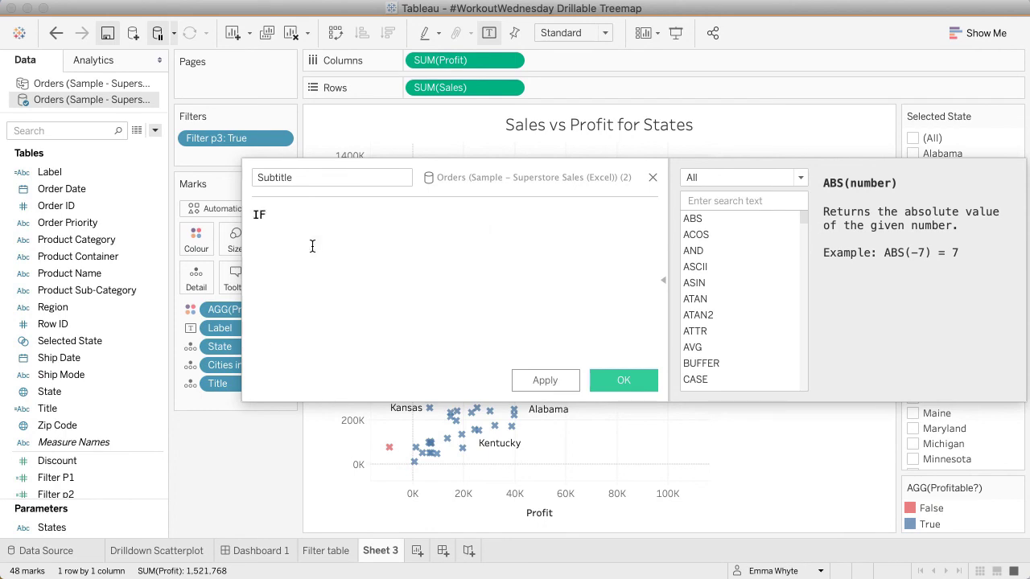
pyautogui.write('sele')
pyautogui.press('Return')
pyautogui.write('= ')
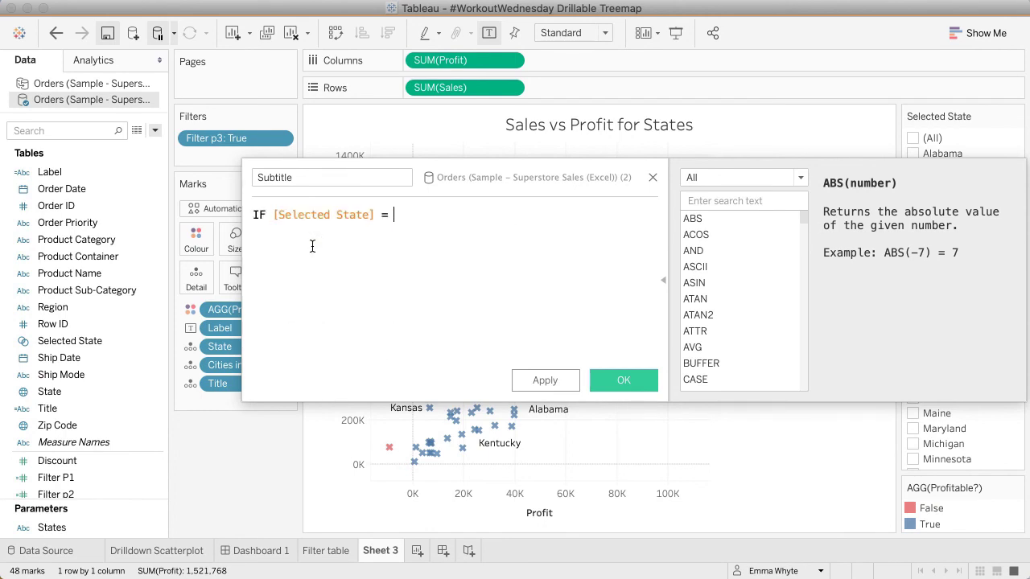
pyautogui.write('TRUE THEN "Double-')
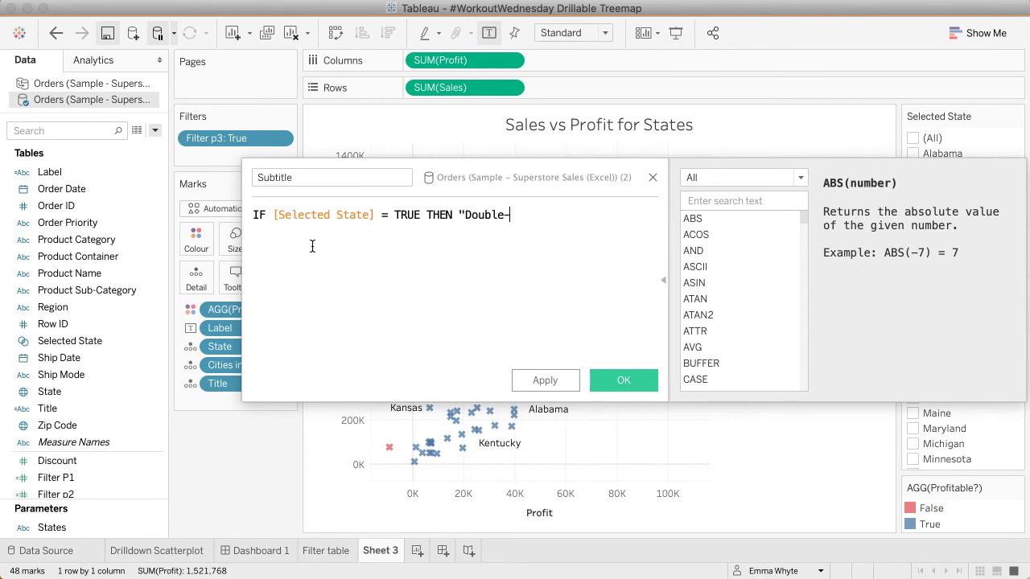
pyautogui.write('click a city to drill up to')
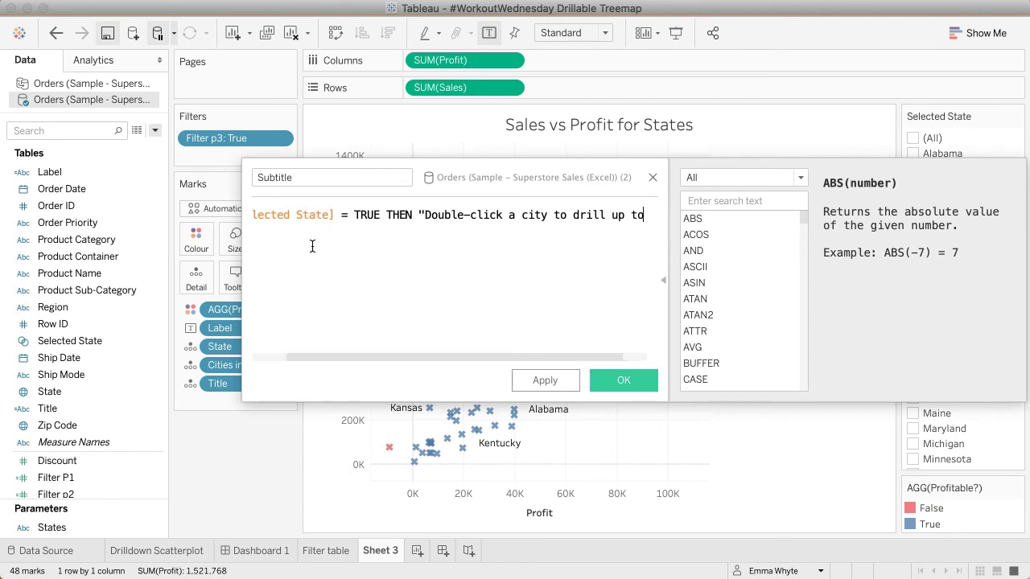
pyautogui.write(' states')
pyautogui.write('"')
pyautogui.press('Return')
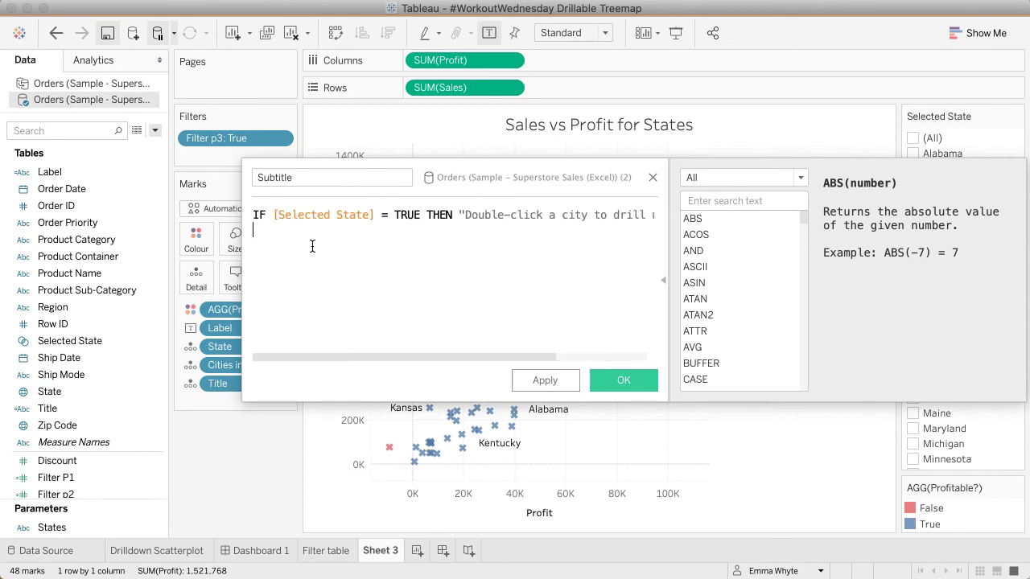
# Add ELSEIF [Selected State] = FALSE THEN "Click a state to drill down to cities" and END.
pyautogui.write('ELSEIF select')
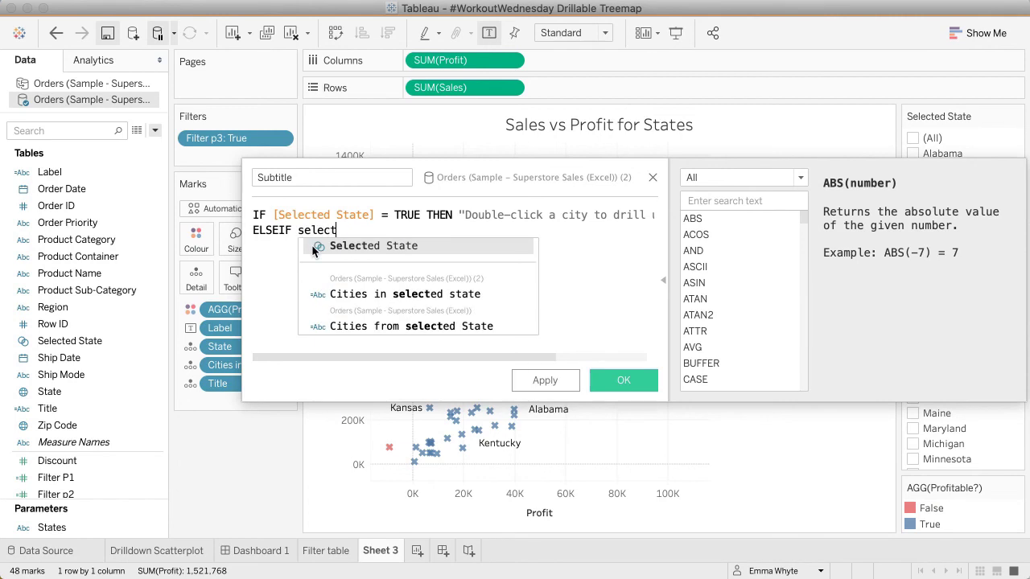
pyautogui.press('Return')
pyautogui.write('= FALSe')
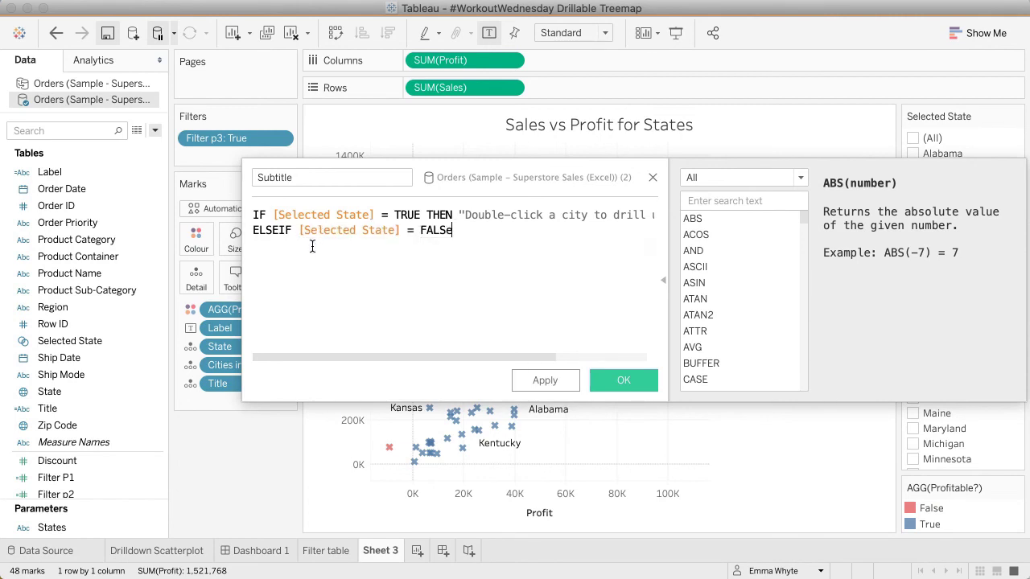
pyautogui.press('Return')
pyautogui.write('THEN "Click a state t')
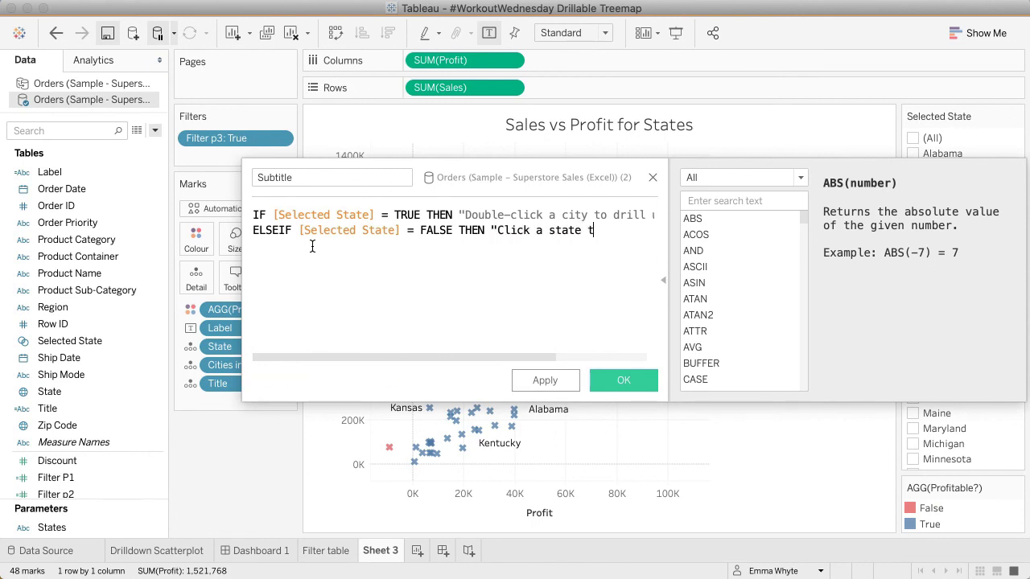
pyautogui.write('o drill down to city')
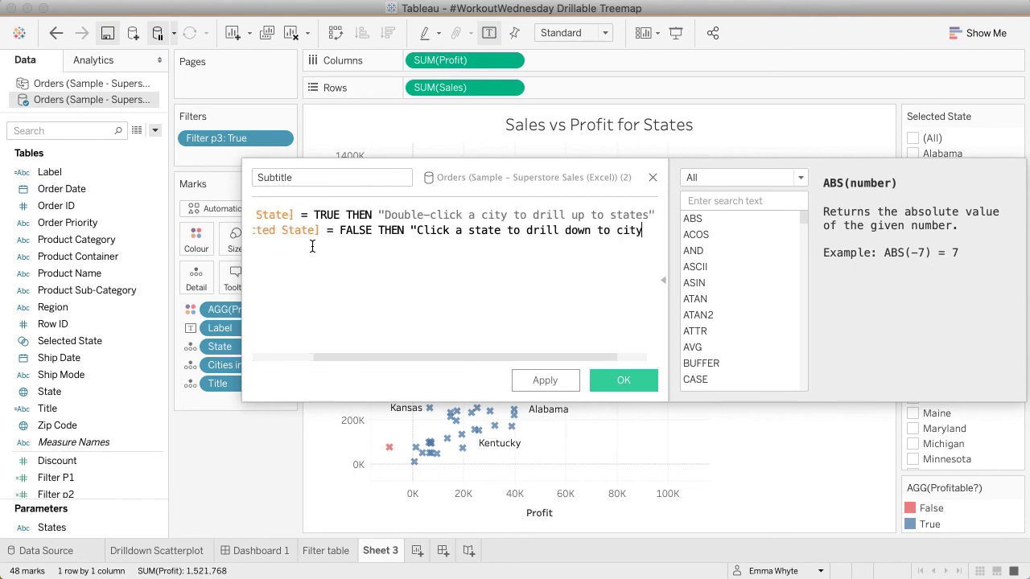
pyautogui.press('BackSpace')
pyautogui.write('ies"')
pyautogui.press('Return')
pyautogui.write('E')
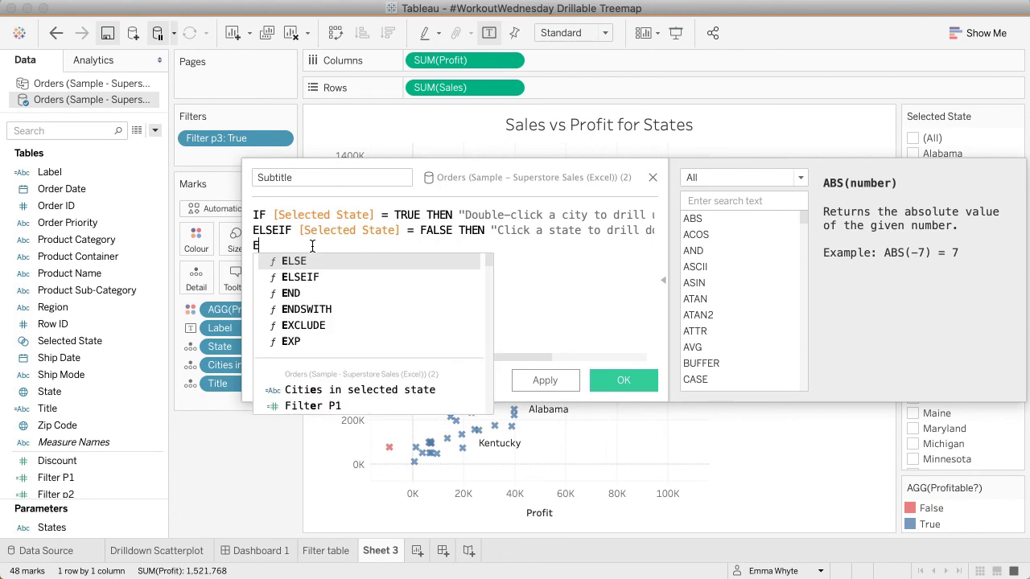
pyautogui.write('ND')
# Save the Subtitle calculation and add it to the marks' Detail.
pyautogui.click(624, 380)
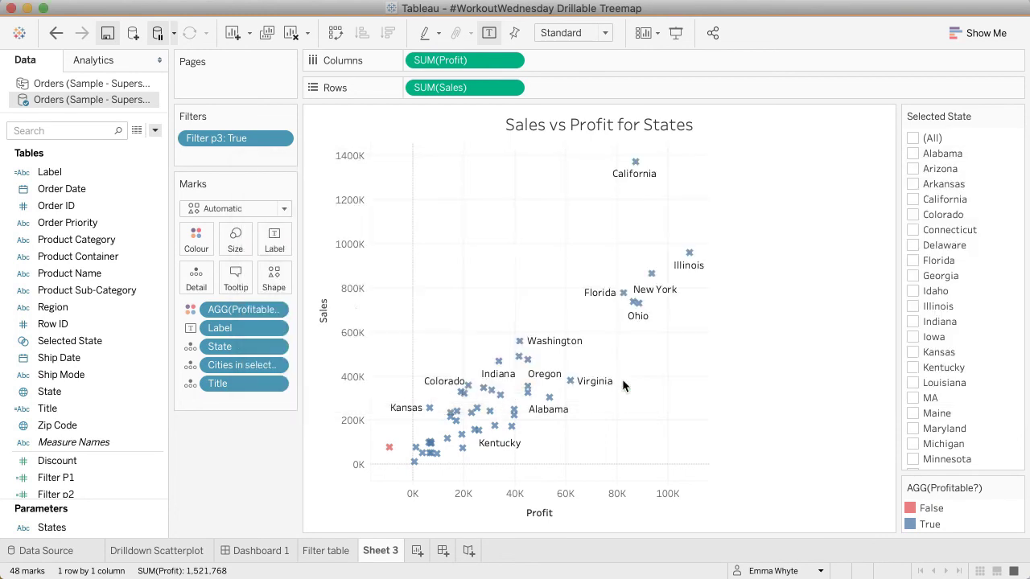
pyautogui.moveTo(157, 408); pyautogui.dragTo(197, 283)
pyautogui.moveTo(195, 283); pyautogui.dragTo(195, 281)
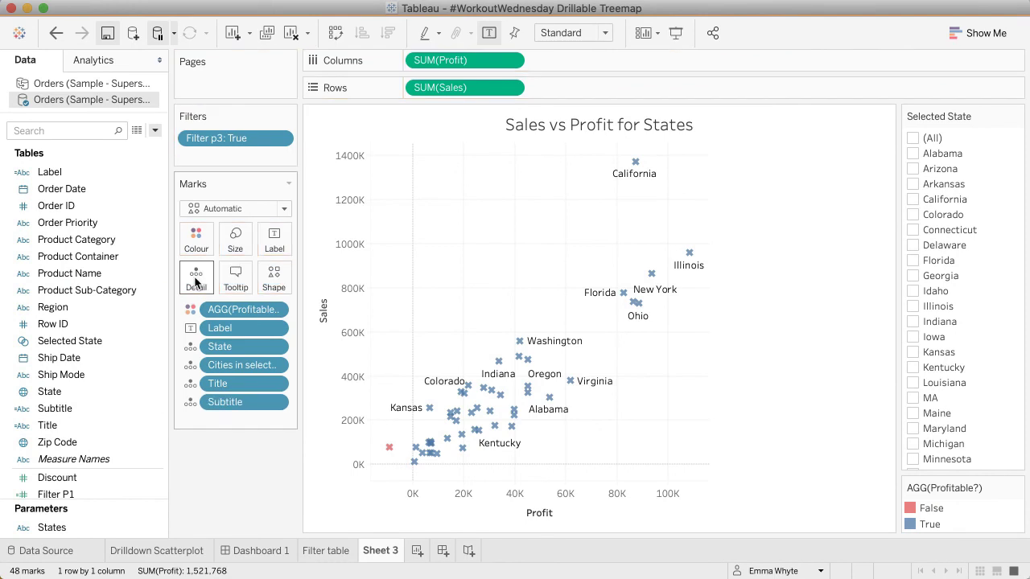
# Insert the Subtitle field on a new line below the sheet title.
pyautogui.rightClick(501, 128)
pyautogui.click(512, 140)
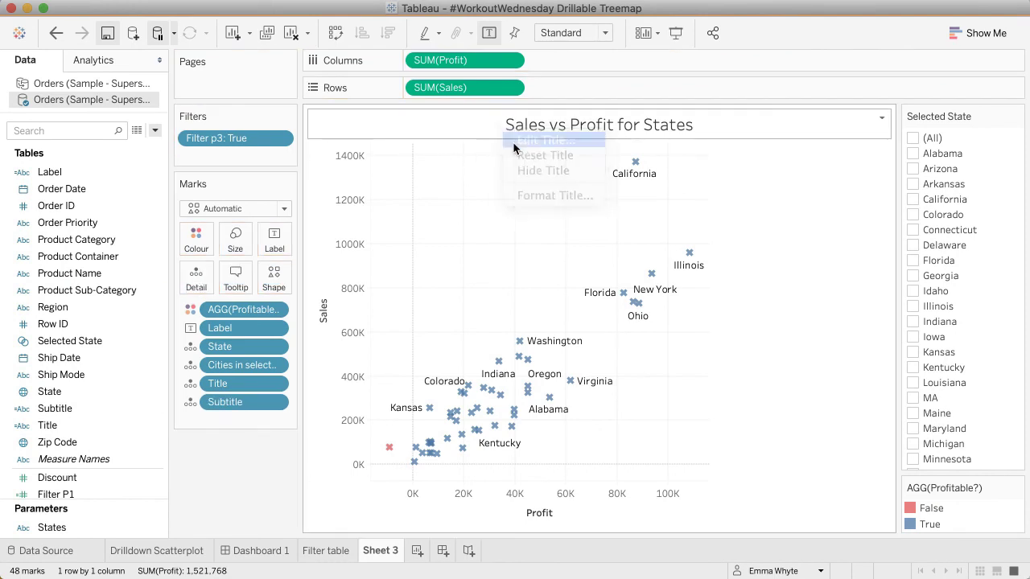
pyautogui.press('Return')
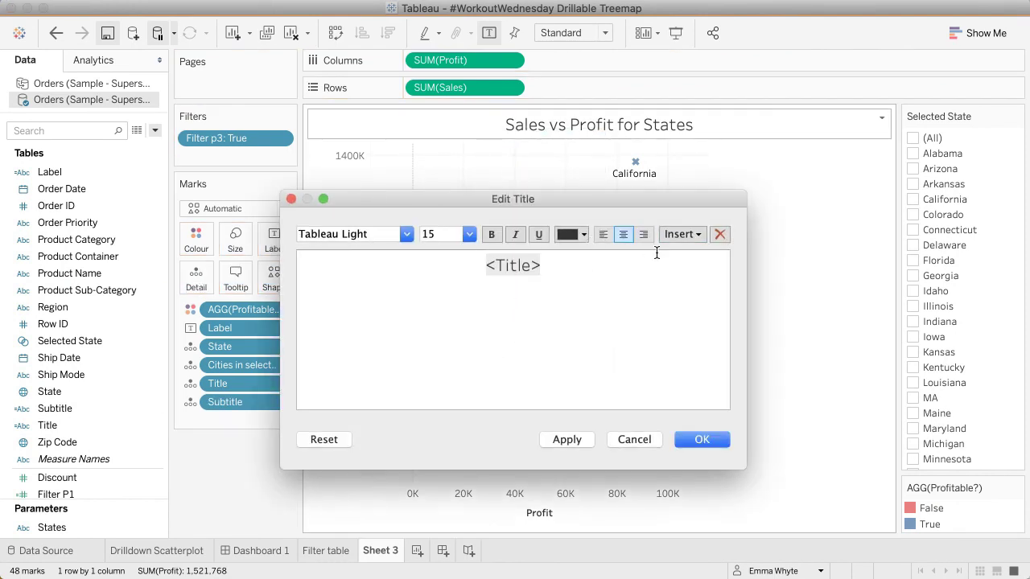
pyautogui.click(682, 235)
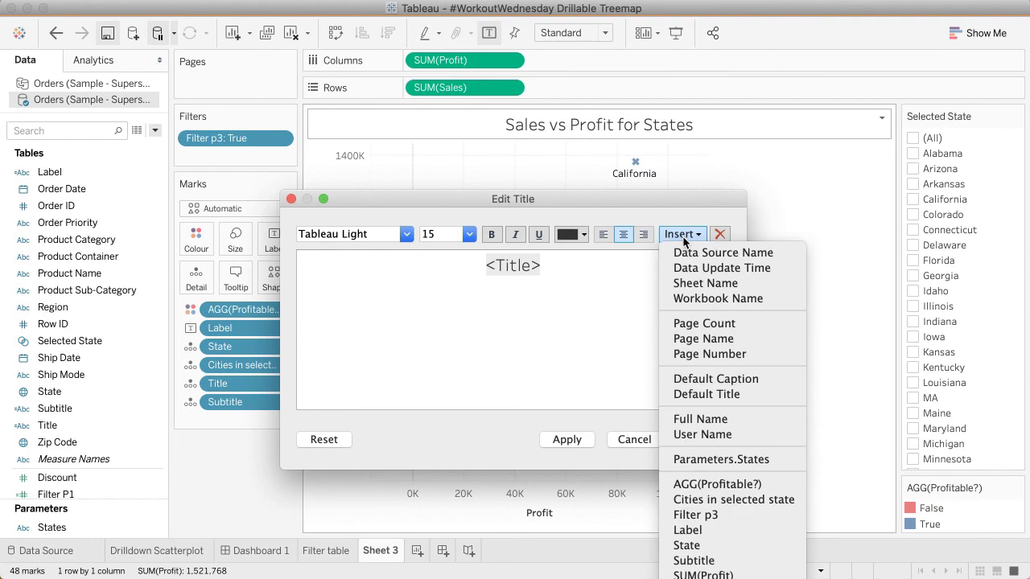
pyautogui.click(694, 561)
# Make the subtitle italic at size 12 and the Title field bold, then apply.
pyautogui.moveTo(556, 288); pyautogui.dragTo(460, 287)
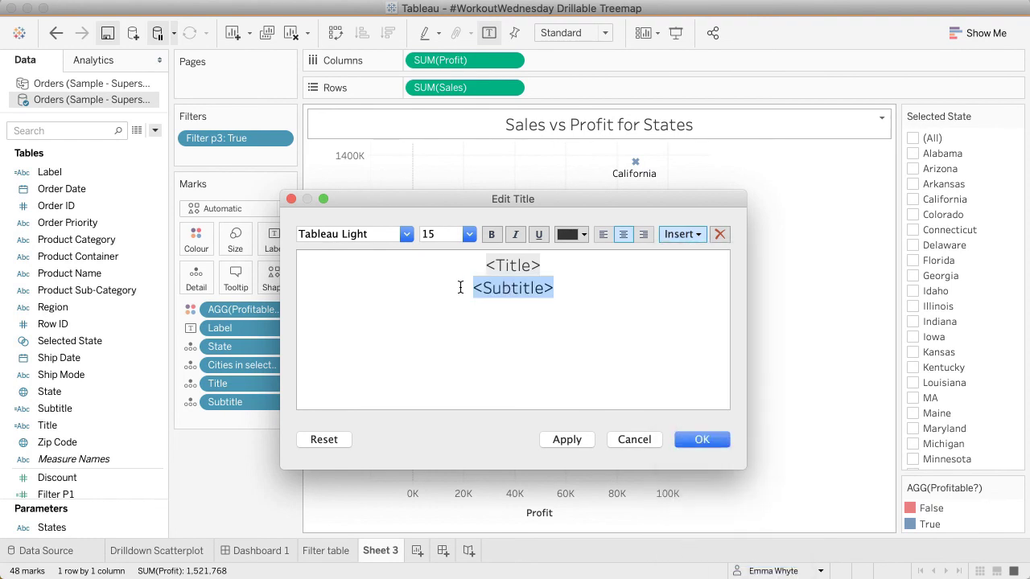
pyautogui.click(515, 234)
pyautogui.click(469, 234)
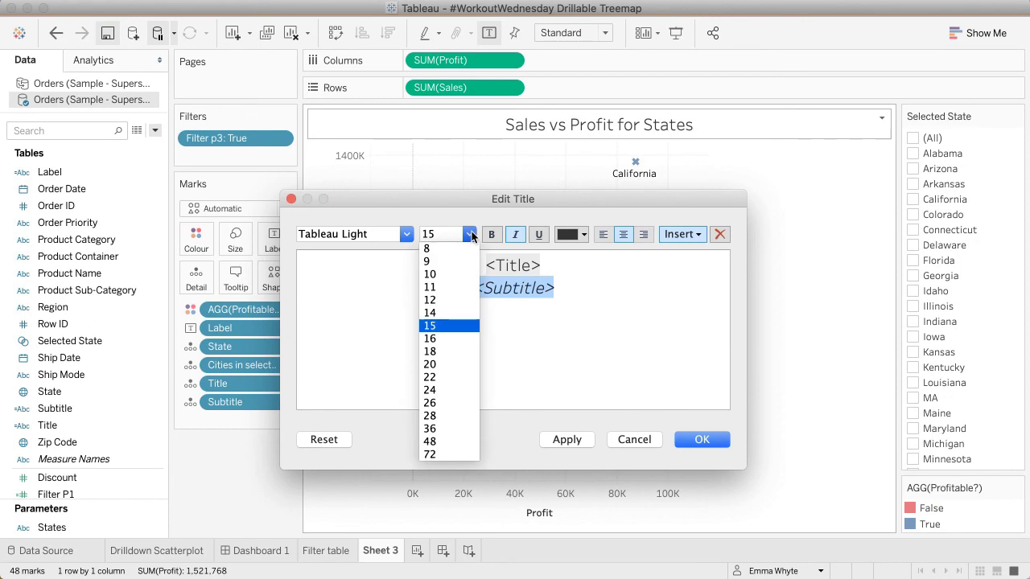
pyautogui.click(438, 300)
pyautogui.moveTo(557, 265); pyautogui.dragTo(467, 263)
pyautogui.click(492, 234)
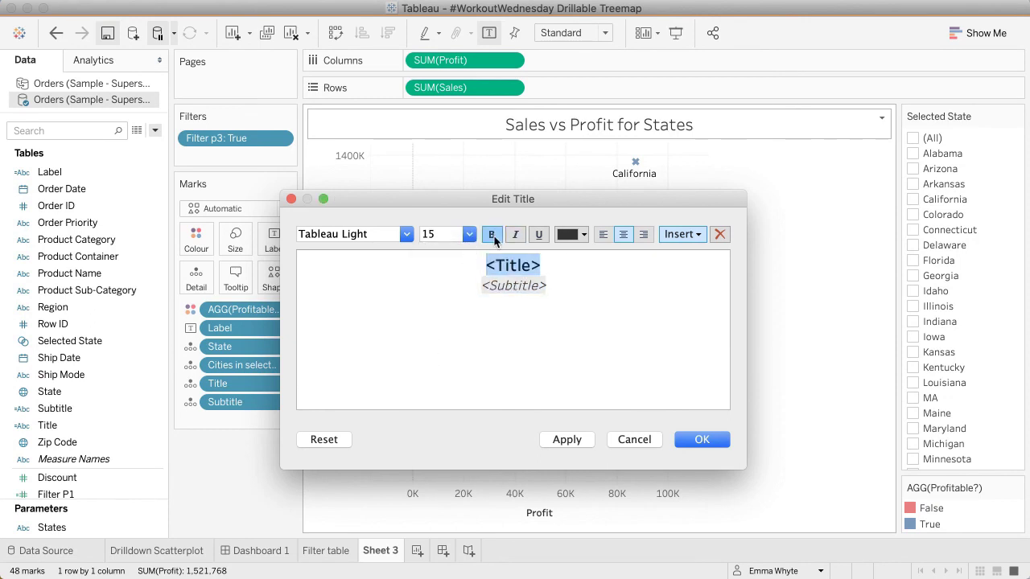
pyautogui.click(554, 441)
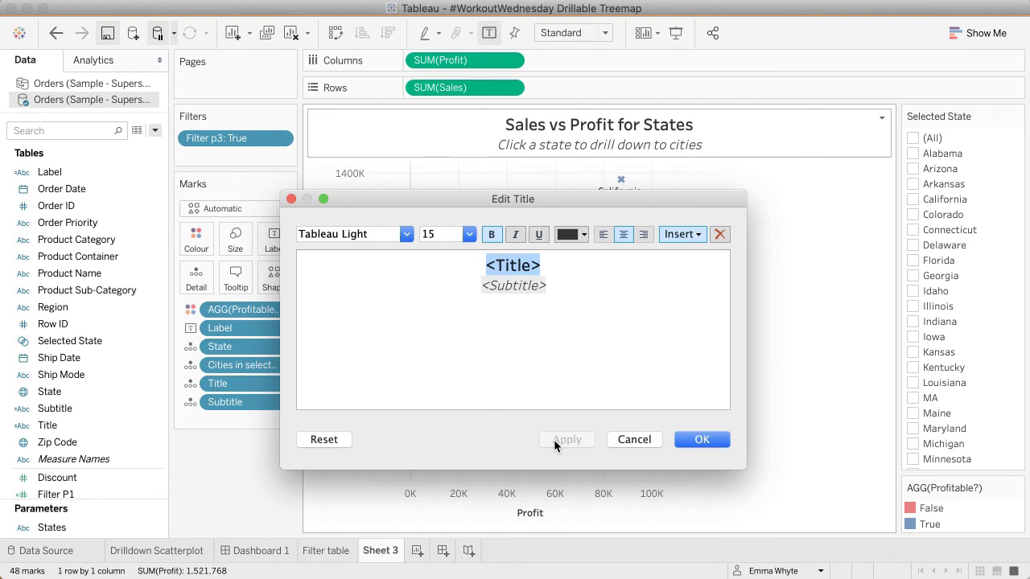
pyautogui.click(702, 440)
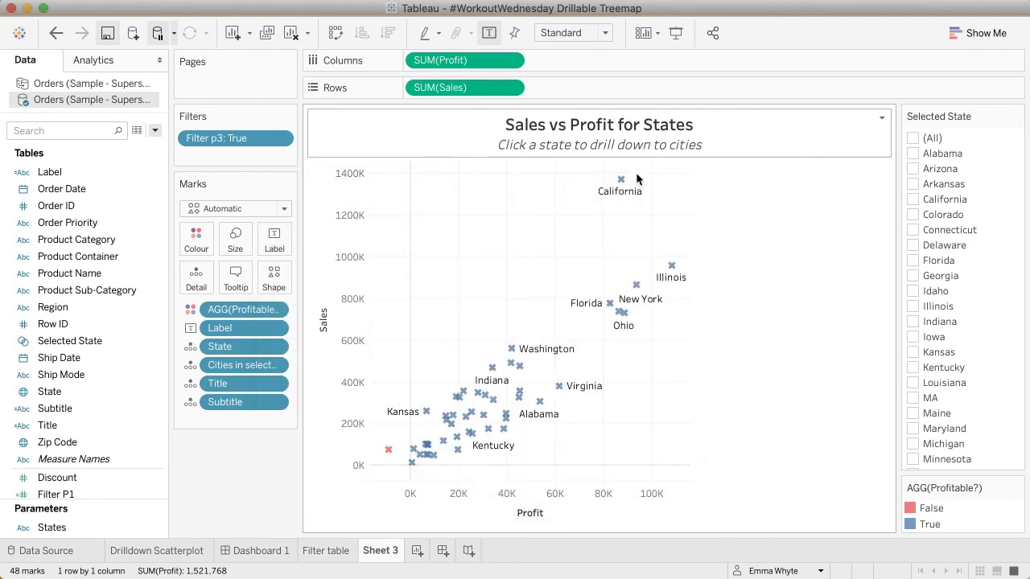
pyautogui.click(621, 180)
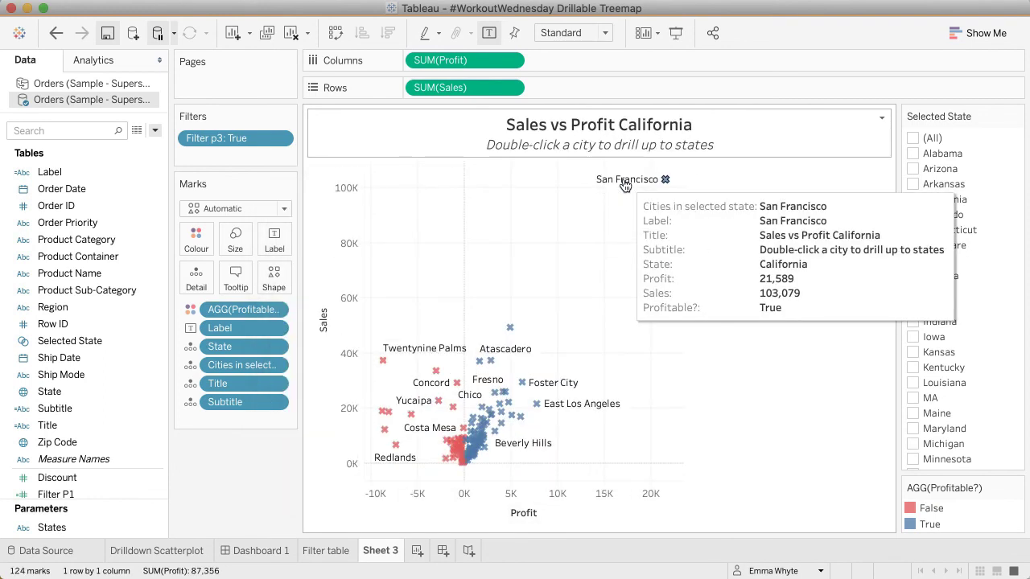
pyautogui.doubleClick(665, 180)
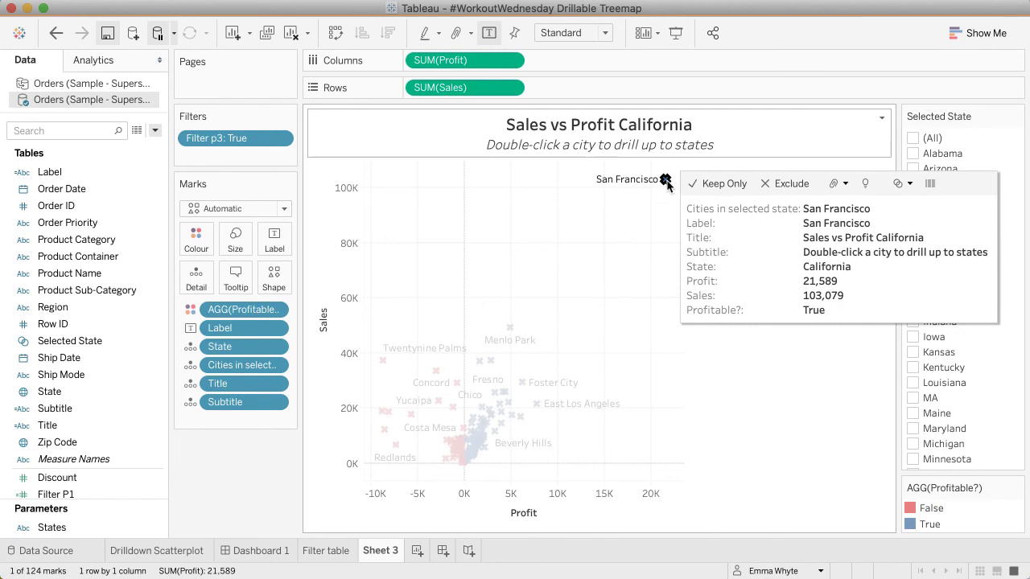
pyautogui.moveTo(620, 182)
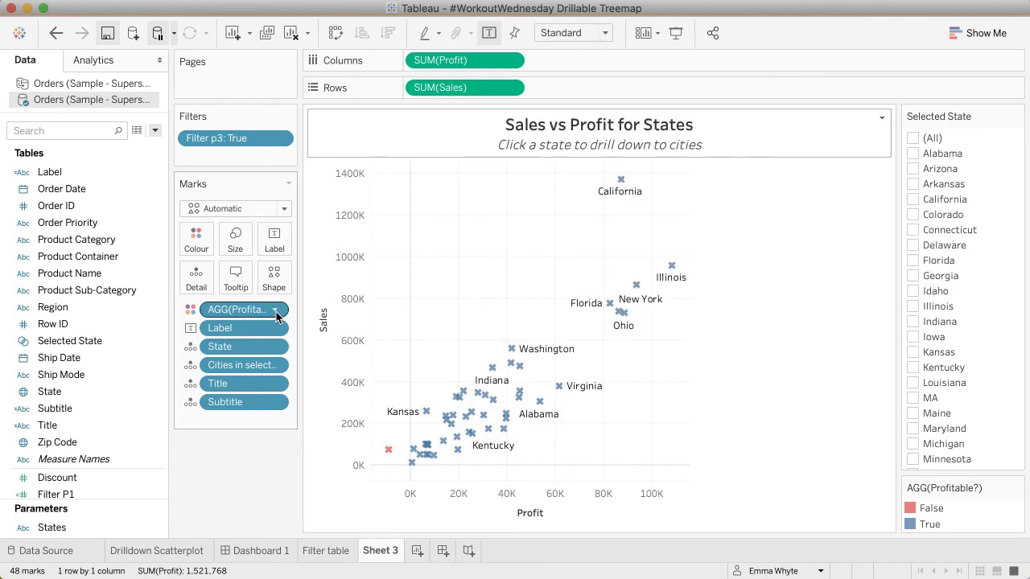
# Exclude the AGG(Profitable?) pill from the tooltip.
pyautogui.rightClick(260, 313)
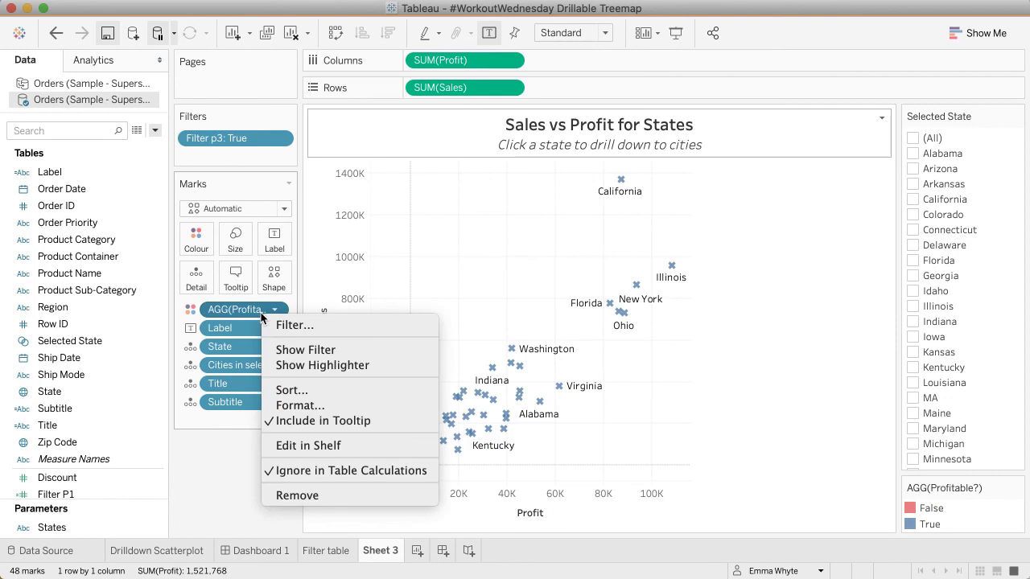
pyautogui.click(290, 419)
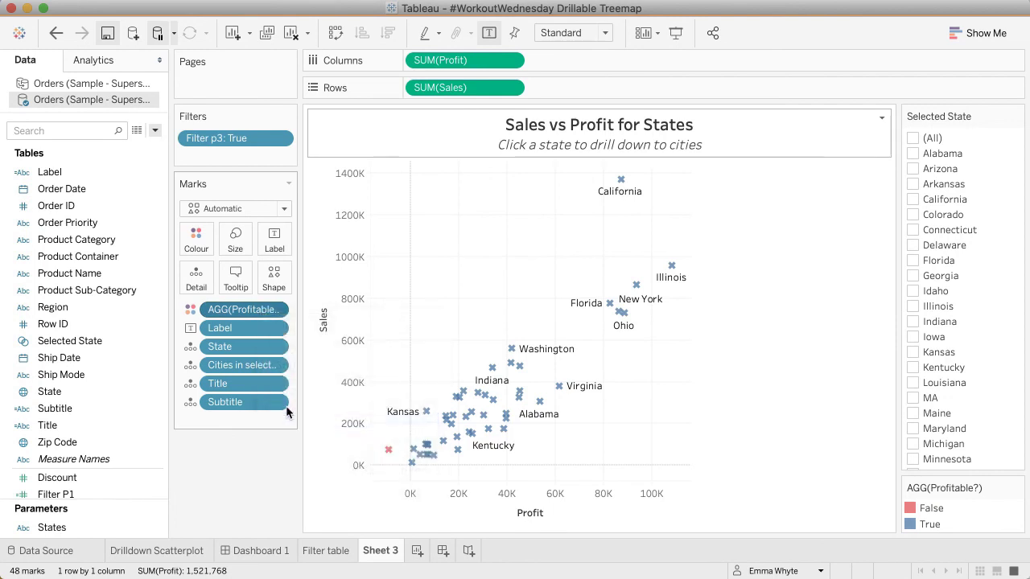
pyautogui.rightClick(249, 328)
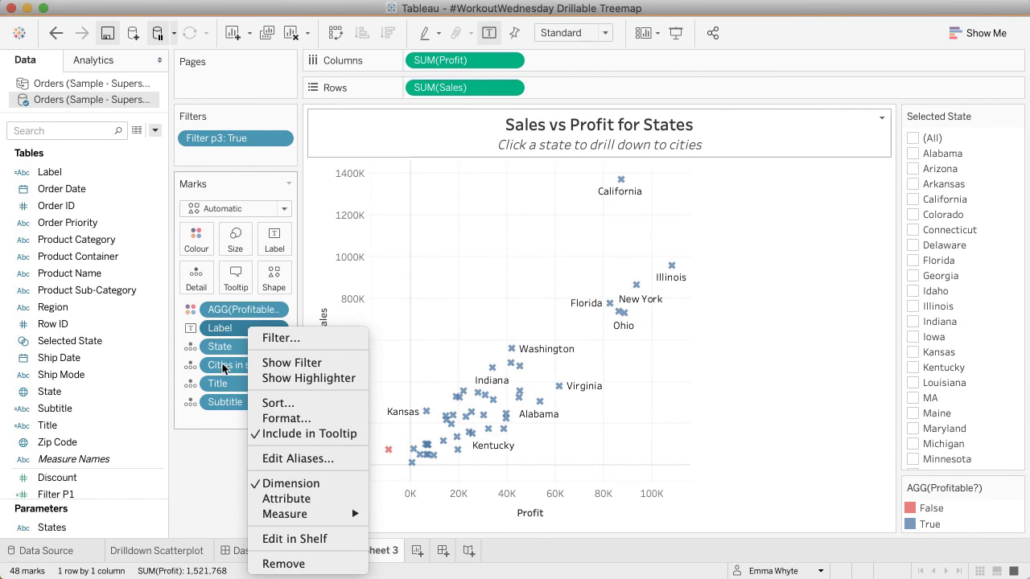
pyautogui.click(363, 288)
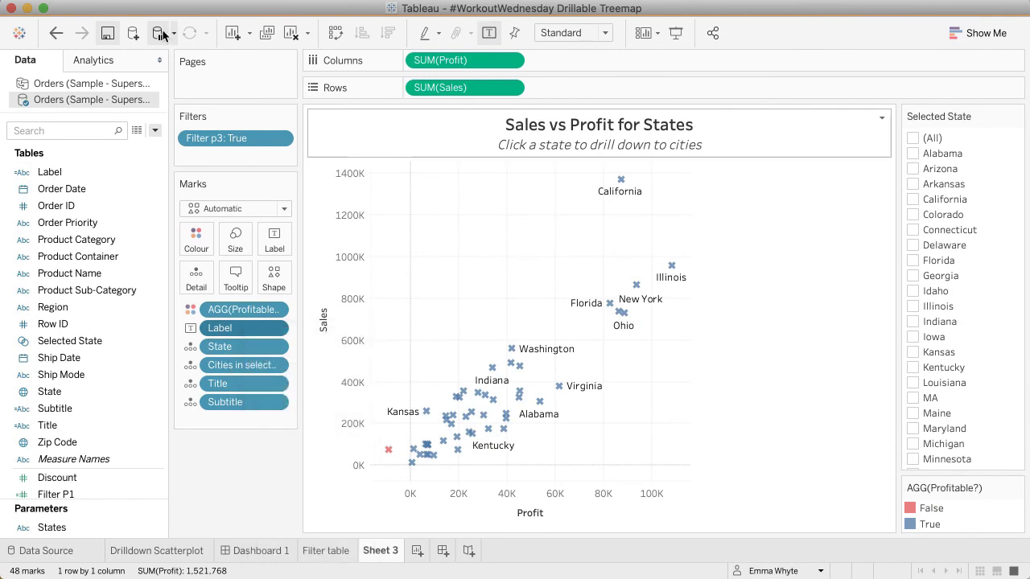
pyautogui.click(121, 0)
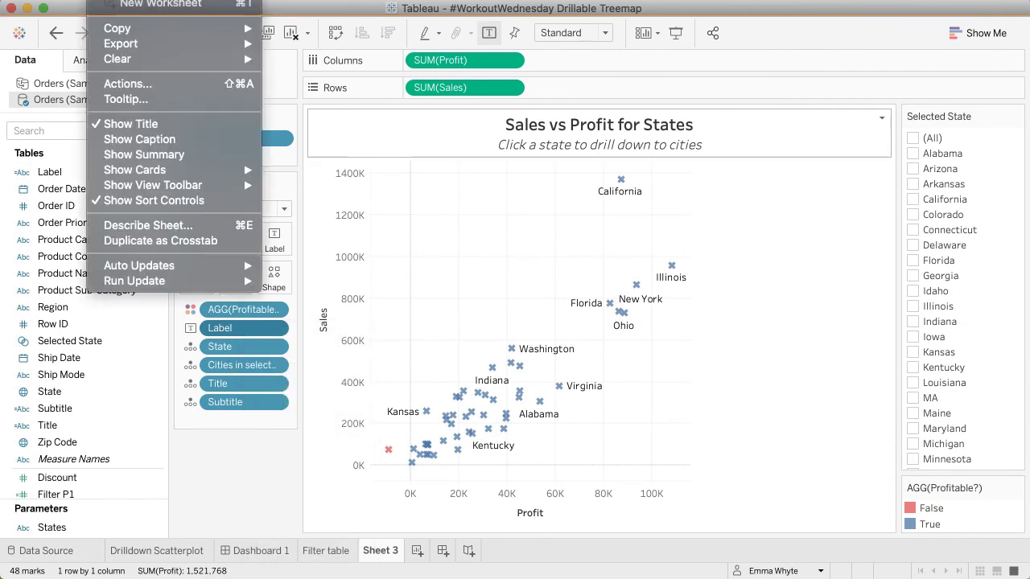
# Clear the existing tooltip text and put the Label field at the top.
pyautogui.click(137, 100)
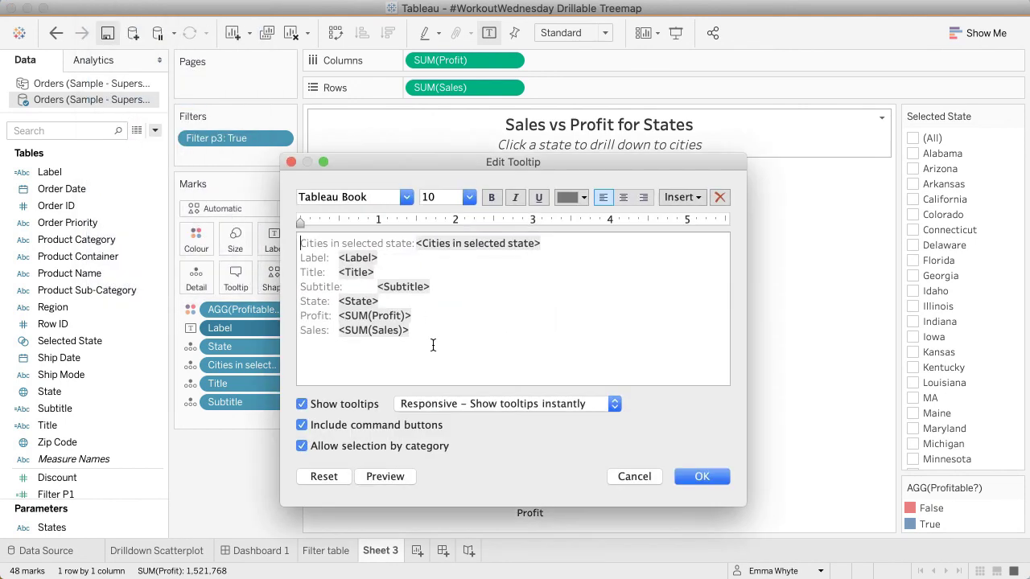
pyautogui.moveTo(433, 343); pyautogui.dragTo(276, 235)
pyautogui.press('BackSpace')
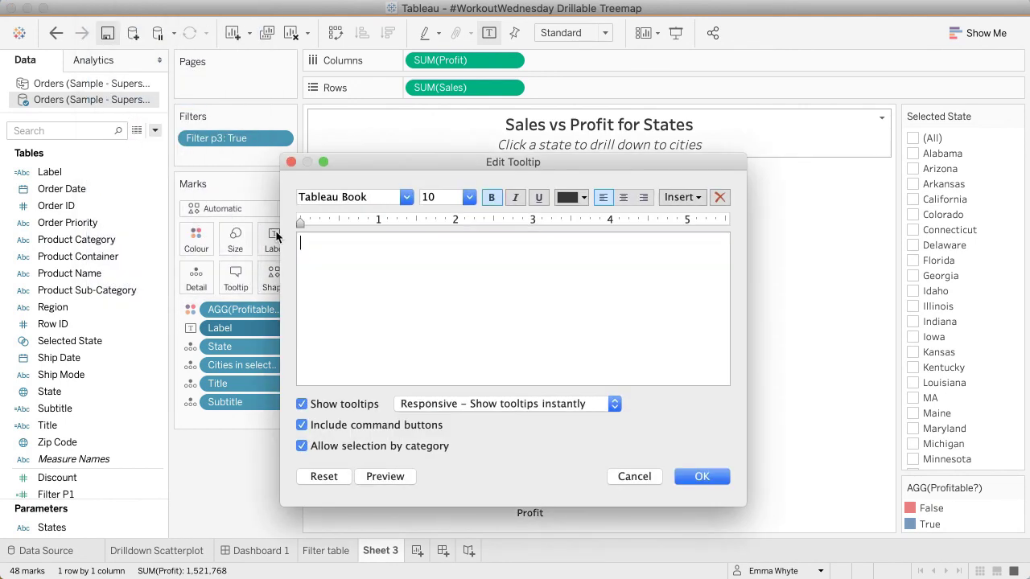
pyautogui.click(682, 197)
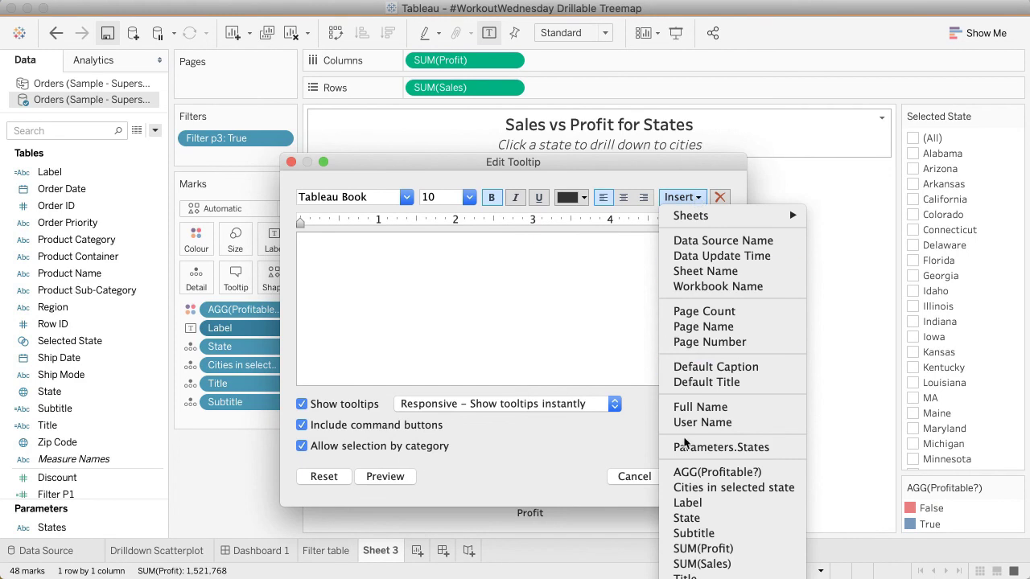
pyautogui.click(688, 504)
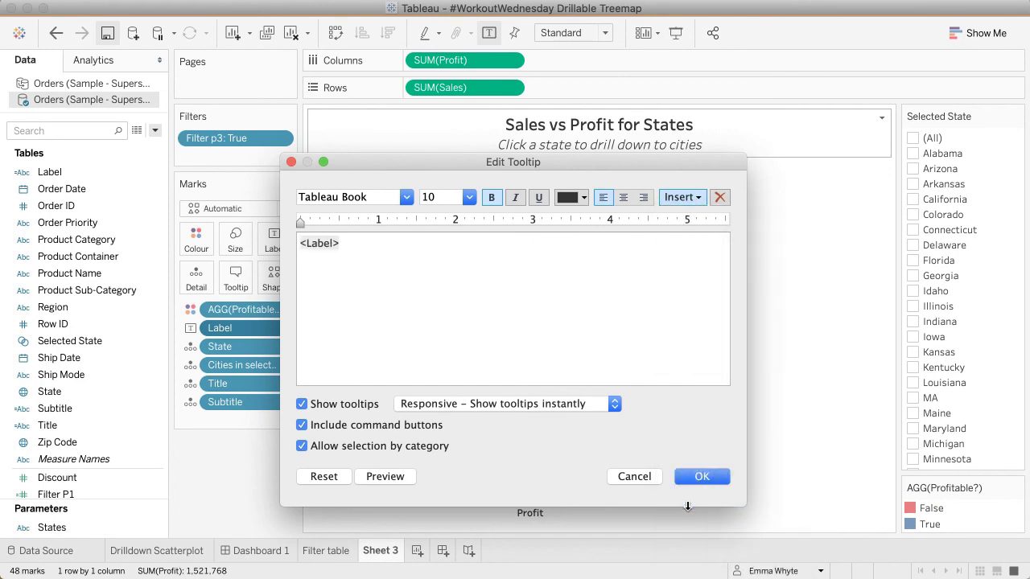
# Add a 'Profit:' line with SUM(Profit) and a 'Sales:' line with SUM(Sales).
pyautogui.press('Return')
pyautogui.write('Pfoi')
pyautogui.write('rofit:')
pyautogui.click(694, 201)
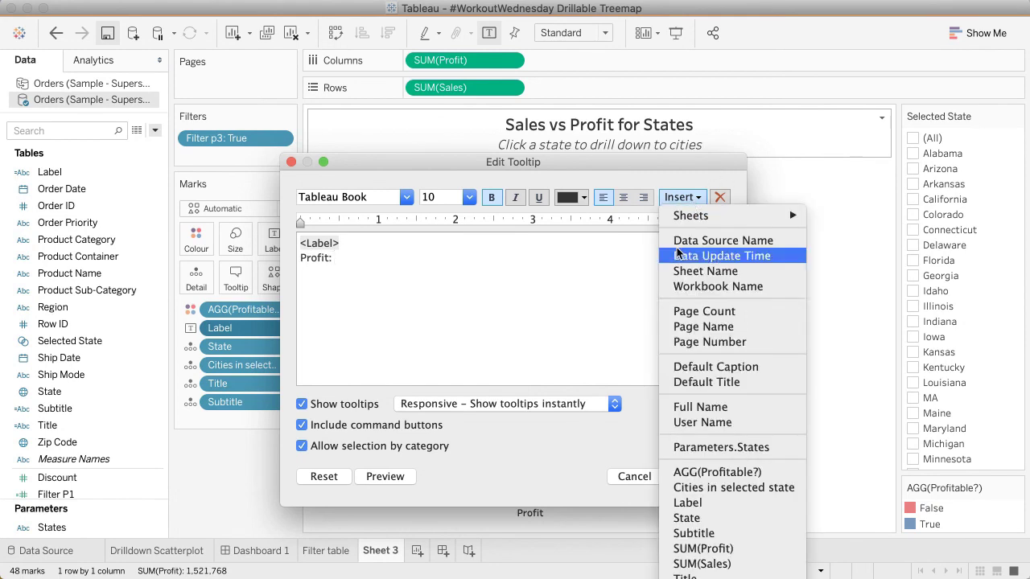
pyautogui.click(699, 550)
pyautogui.press('Return')
pyautogui.write('Sales:')
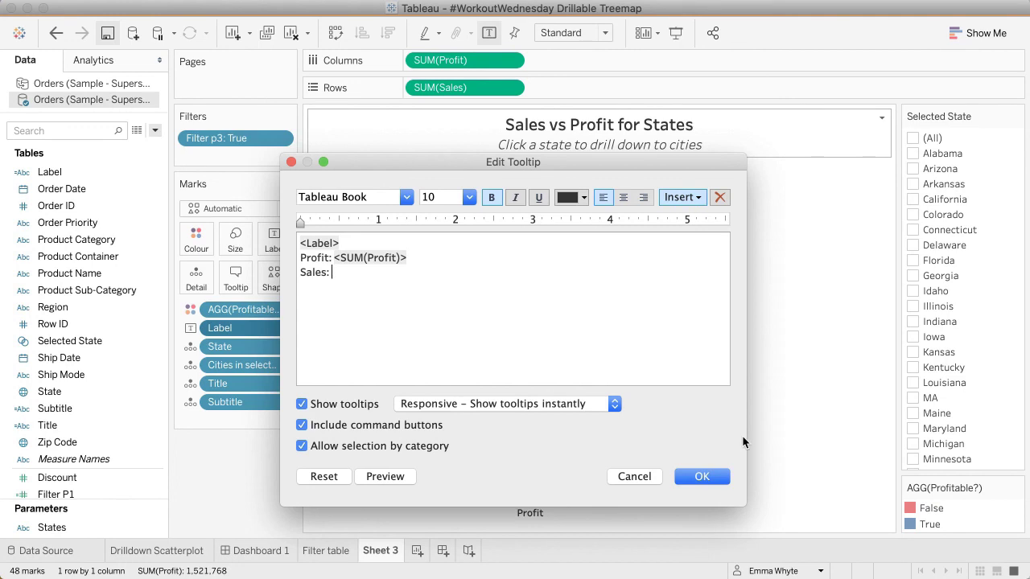
pyautogui.click(688, 197)
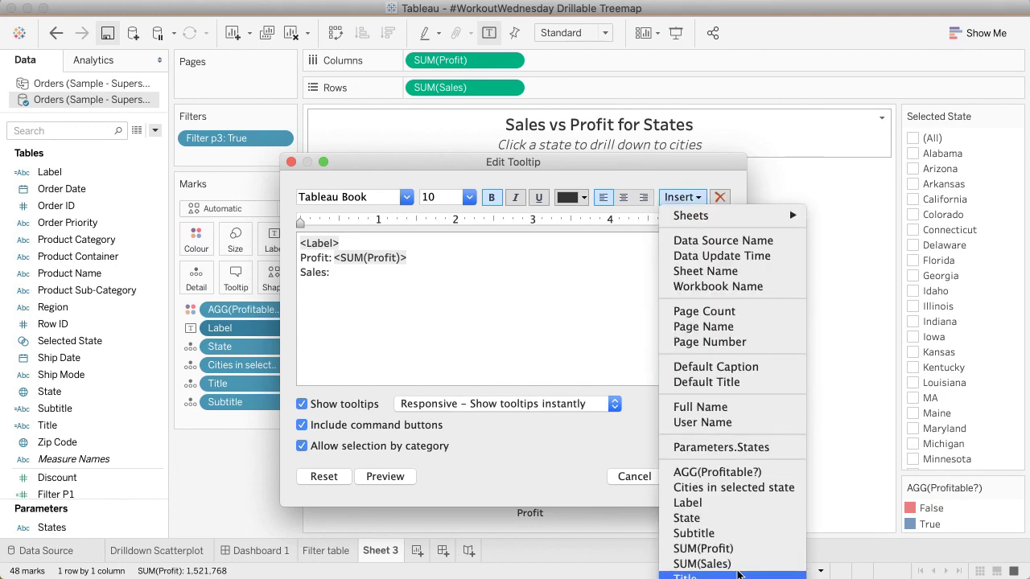
pyautogui.click(701, 564)
# Apply the new tooltip, check it on Keller after drilling into Texas, then drill back up to states.
pyautogui.click(701, 476)
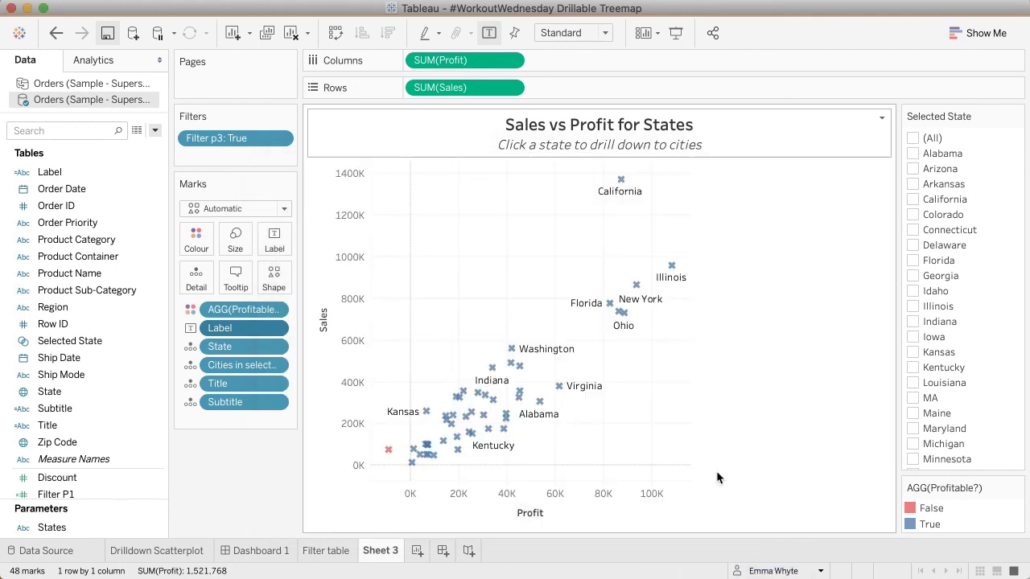
pyautogui.click(636, 287)
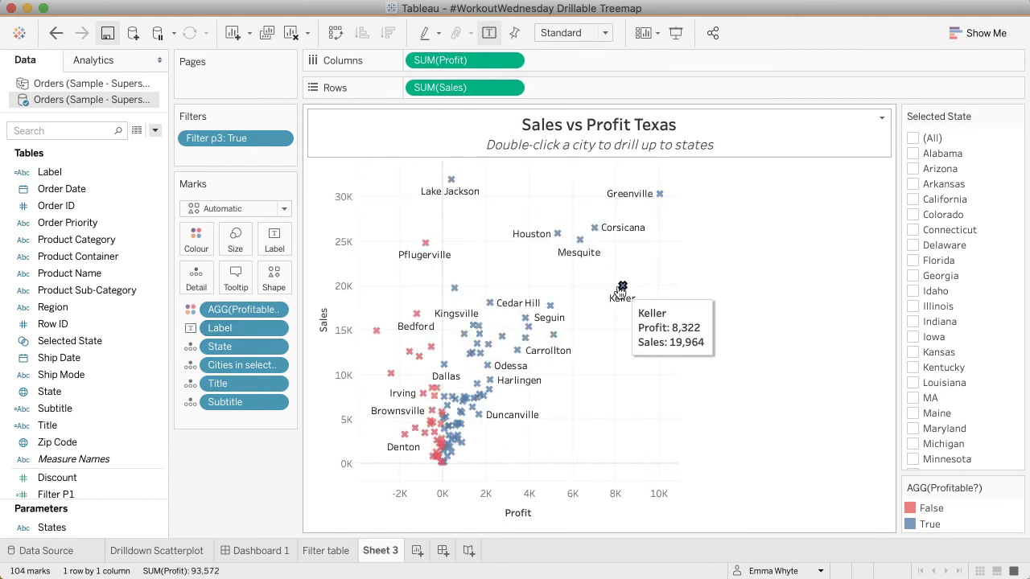
pyautogui.click(621, 288)
pyautogui.doubleClick(621, 288)
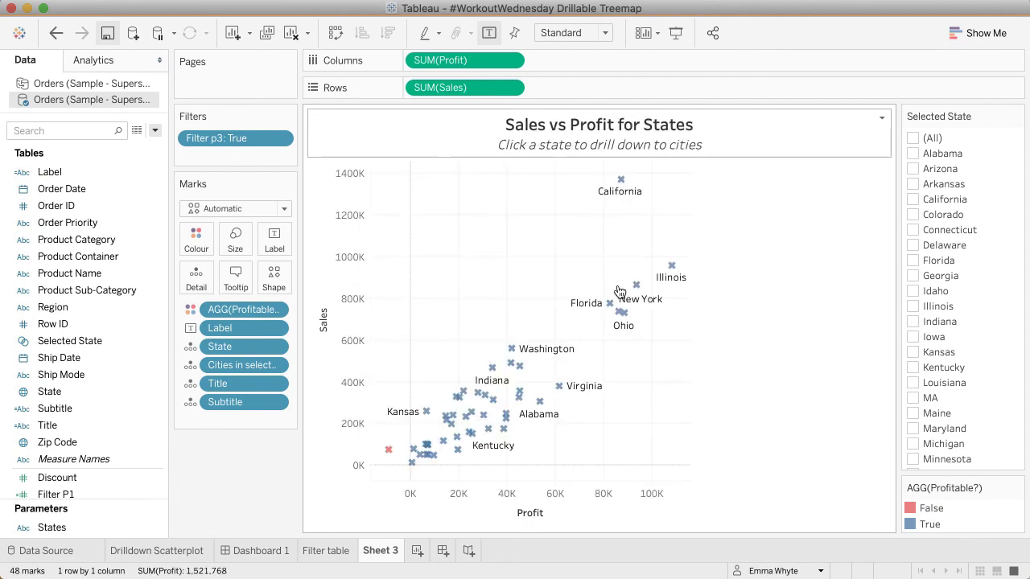